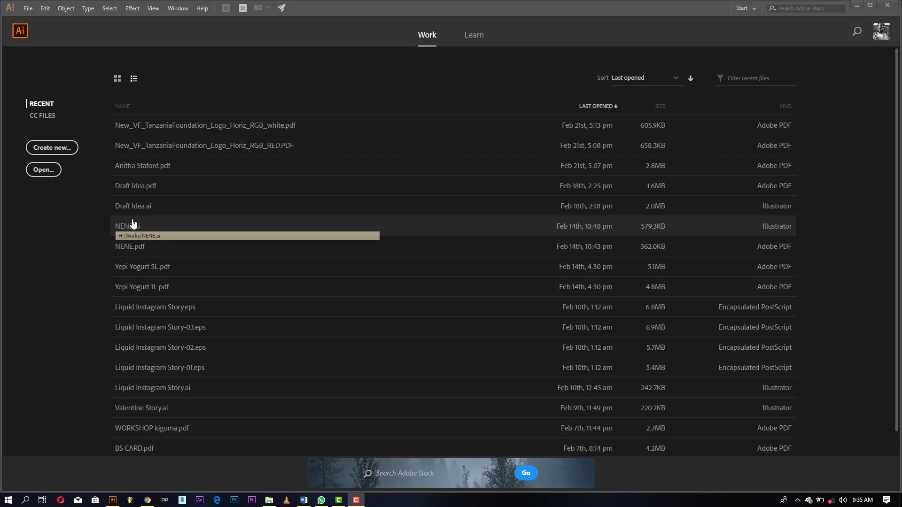
Step: Create a new document with width 1800 px and height 820 px
click(52, 149)
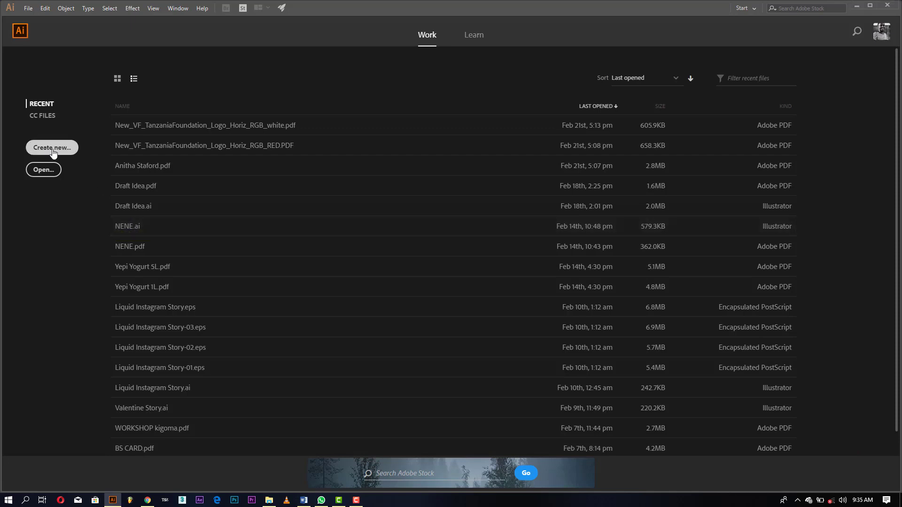
click(52, 148)
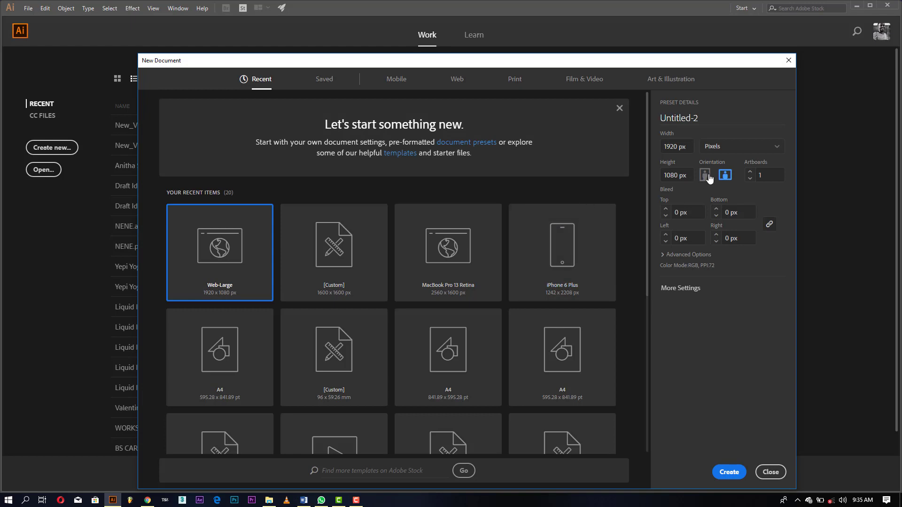
double_click(676, 146)
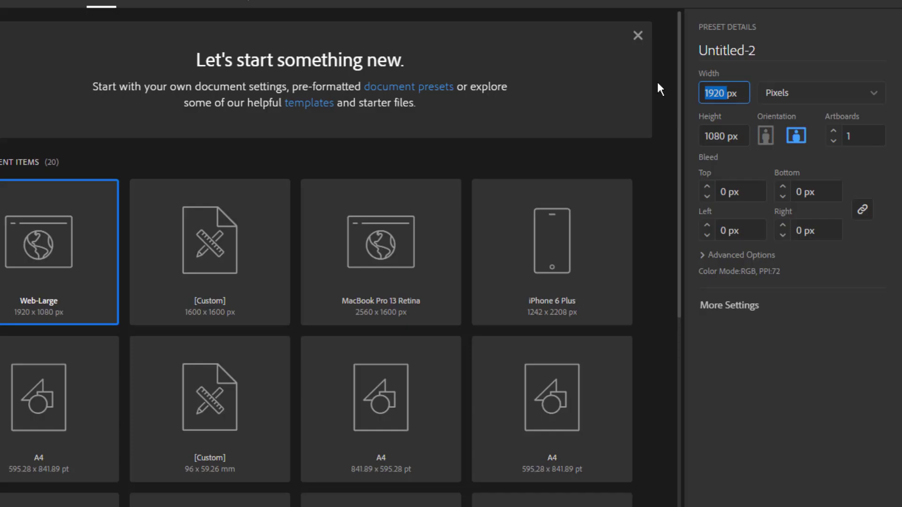
text(1800)
key(Tab)
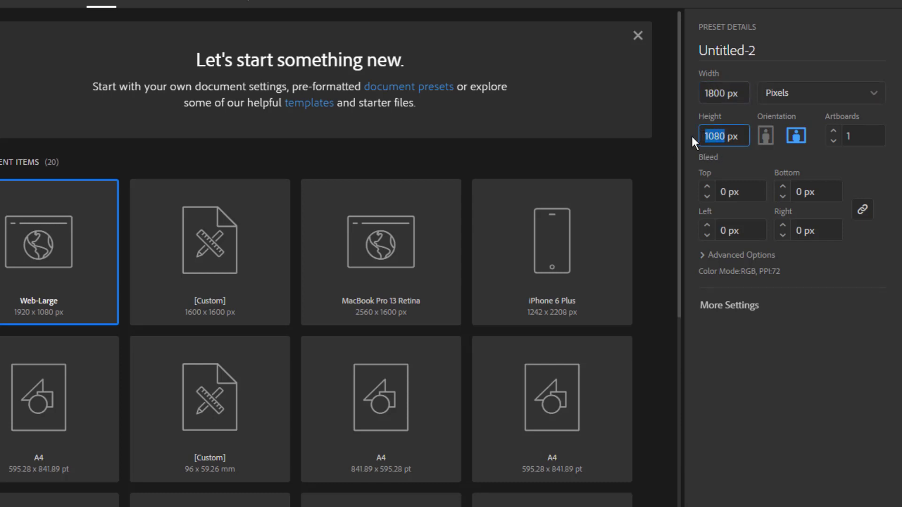
text(8)
text(220)
key(BackSpace)
key(BackSpace)
text(0)
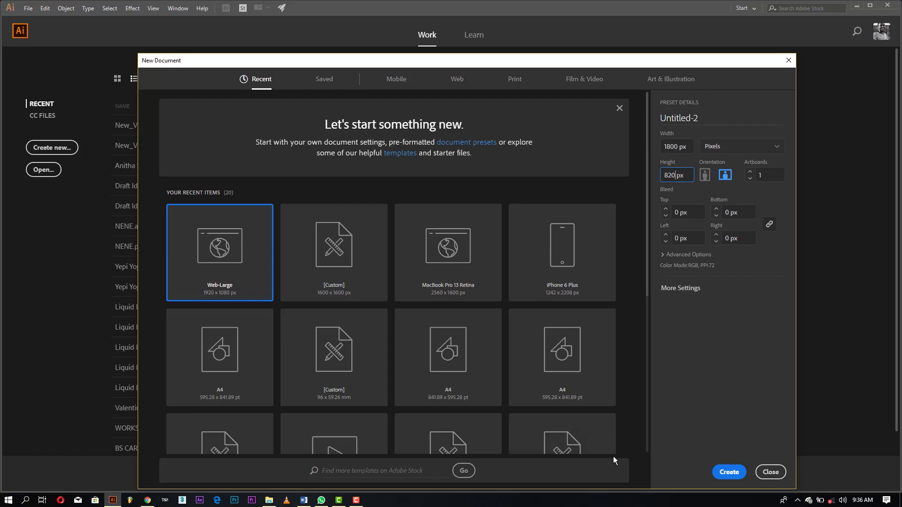
click(739, 472)
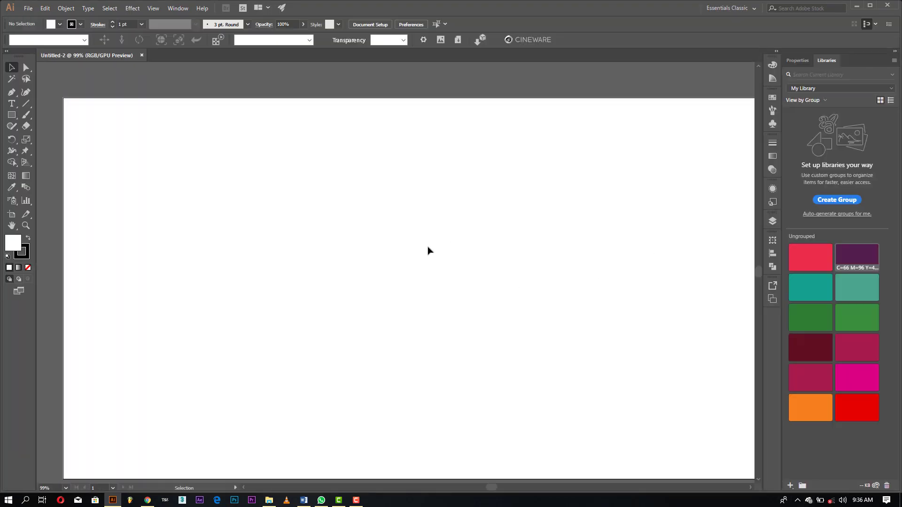
Step: Draw a rectangle over the whole 1800 × 820 artboard and fill it solid red
key(ctrl+0)
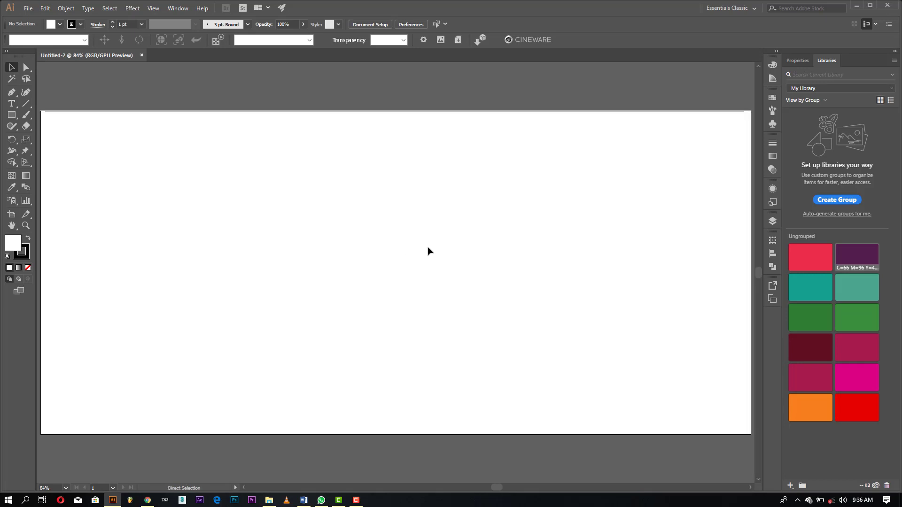
key(ctrl+minus)
key(ctrl+minus)
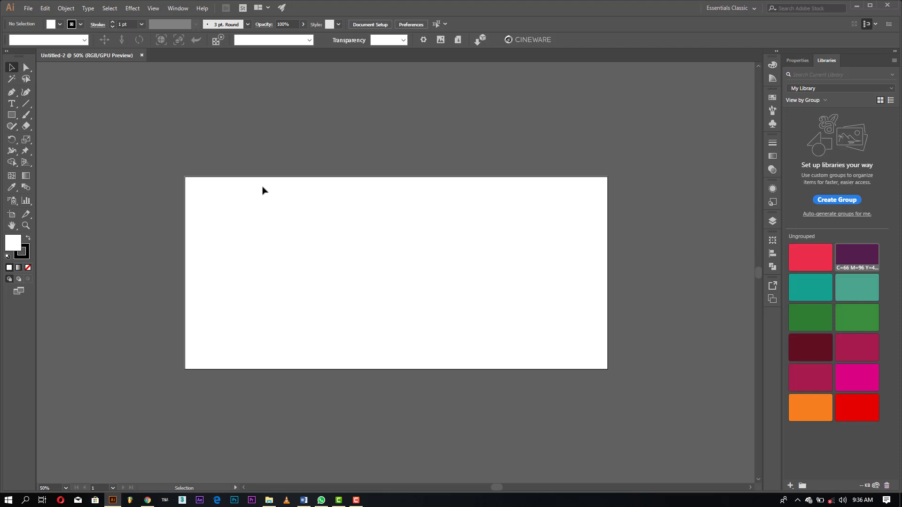
click(12, 115)
mouse_move(185, 177)
mouse_down()
mouse_move(602, 405)
mouse_move(607, 370)
mouse_up()
click(11, 68)
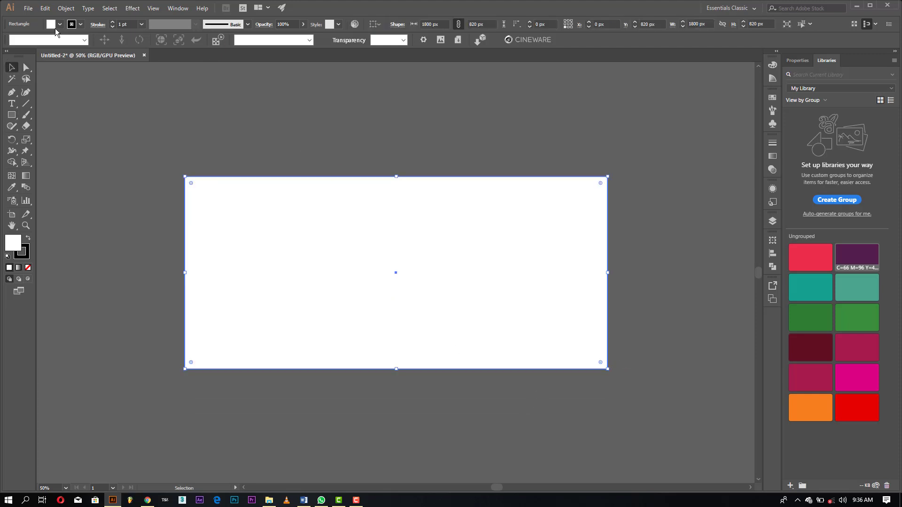
click(60, 24)
click(33, 39)
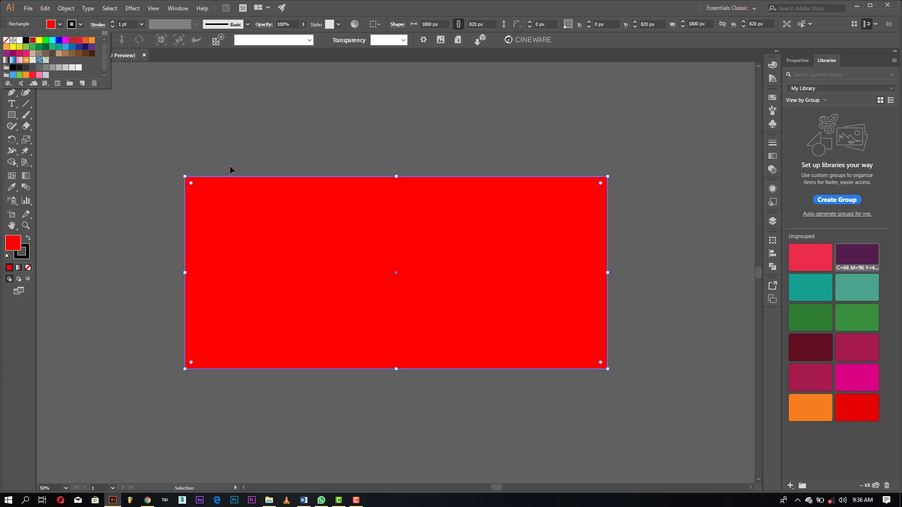
click(229, 169)
click(28, 8)
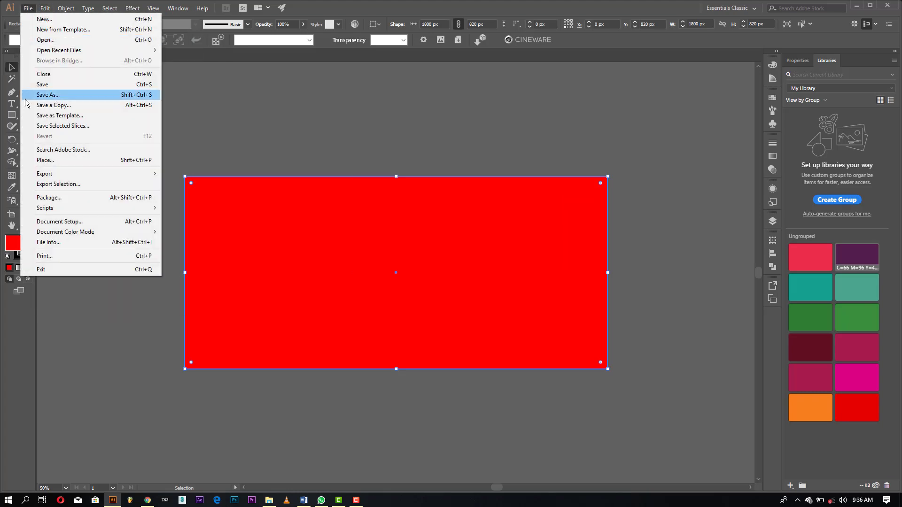
Step: Pick the food photo from the Downloads folder to place in the document
click(43, 160)
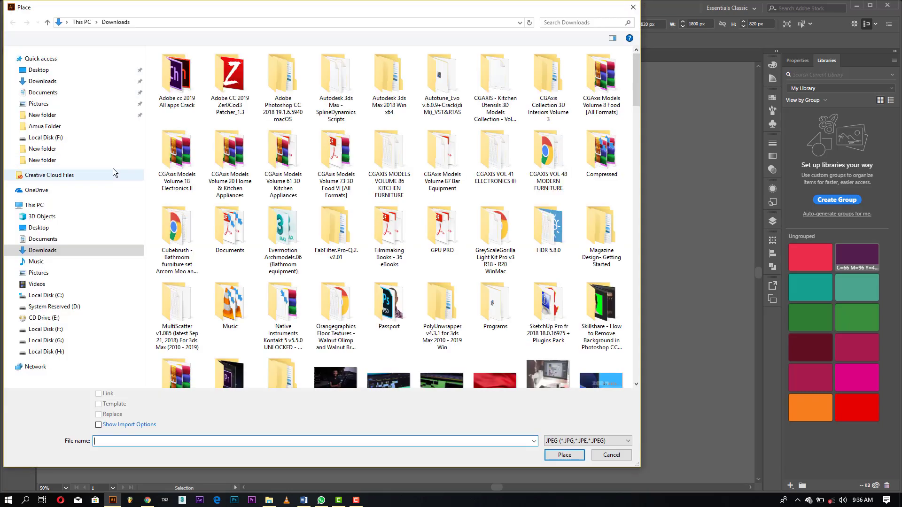
click(45, 137)
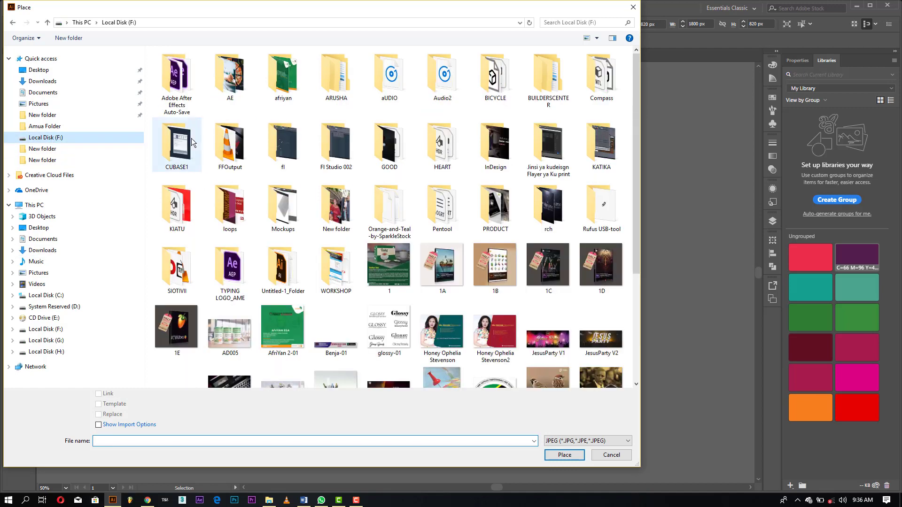
double_click(233, 87)
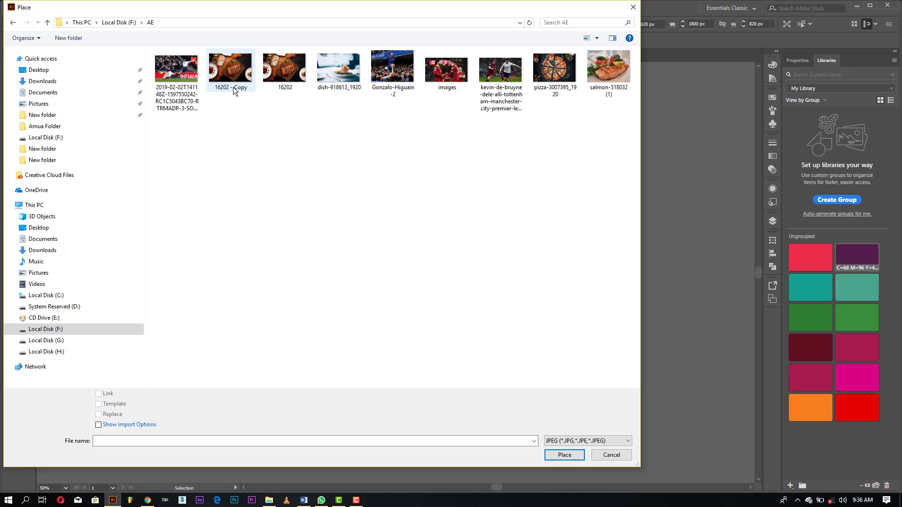
click(269, 73)
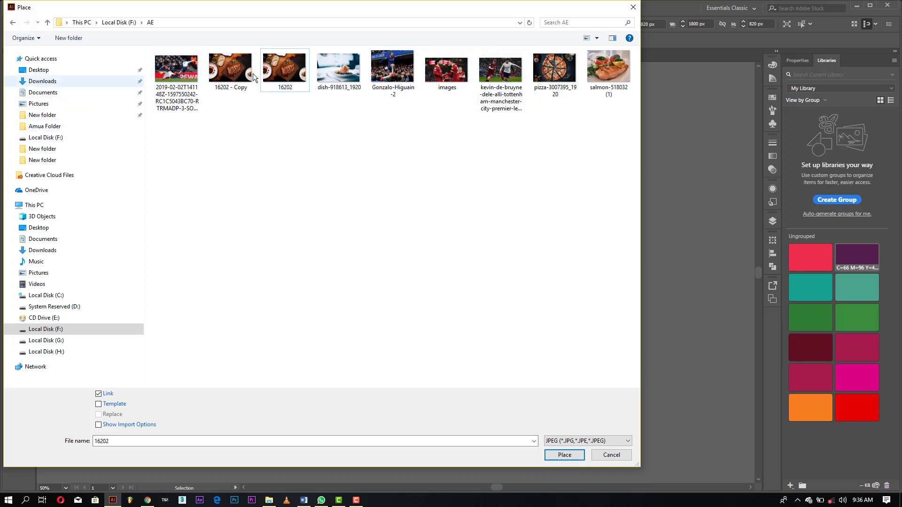
click(63, 83)
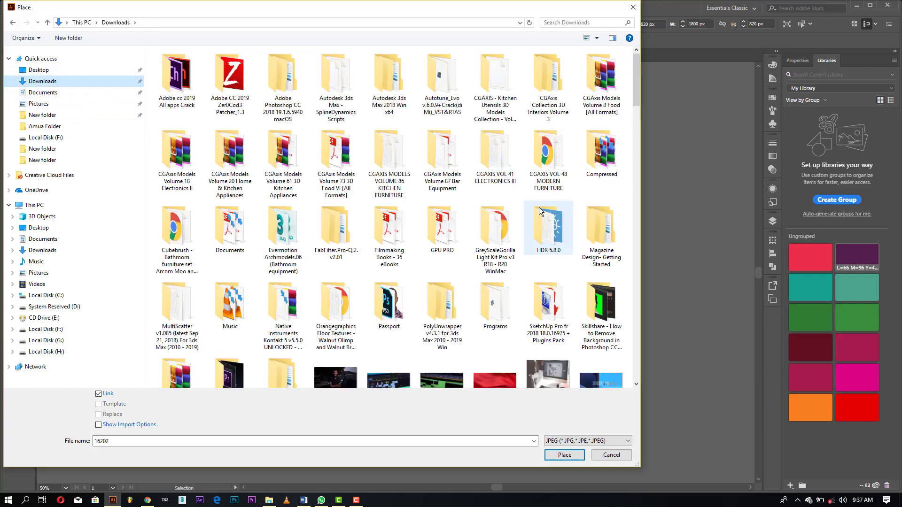
double_click(600, 296)
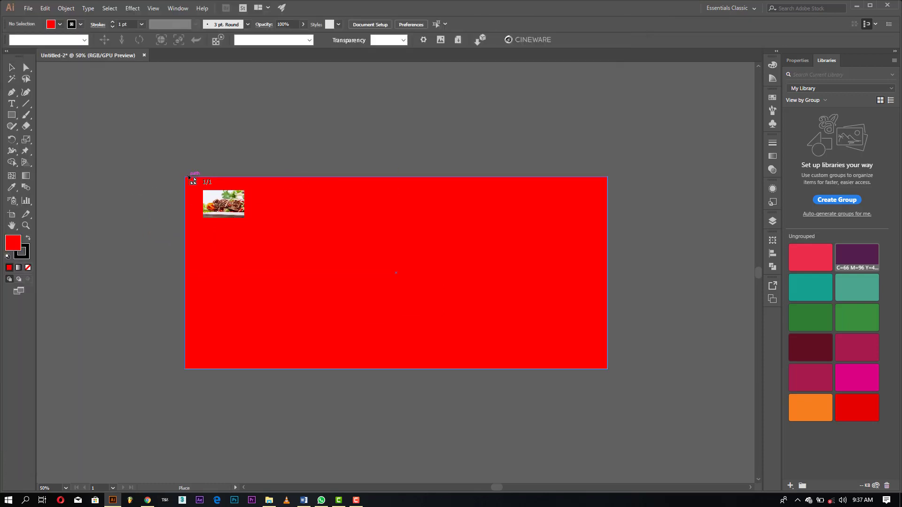
Step: Place the food photo over the artboard and send it behind the red rectangle
drag(185, 177, 732, 466)
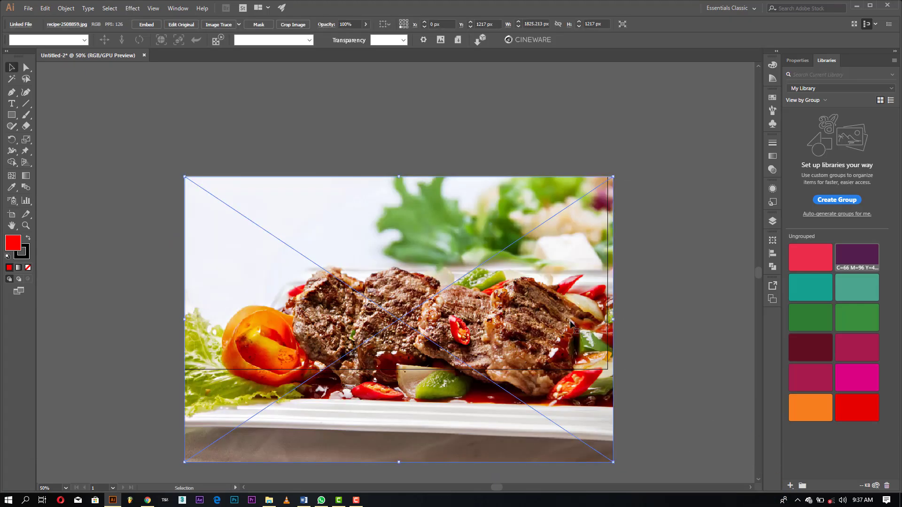
mouse_move(565, 331)
mouse_down()
mouse_move(572, 293)
mouse_move(560, 300)
mouse_move(577, 307)
mouse_up()
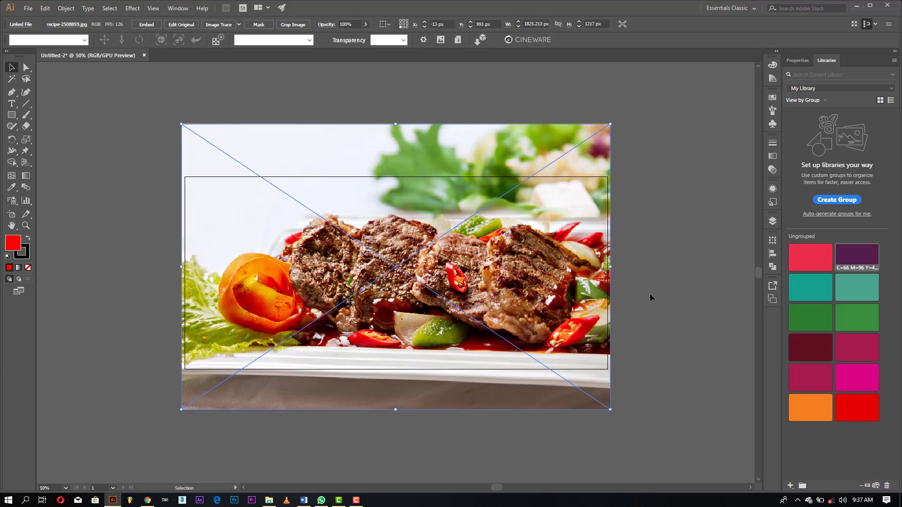
click(651, 298)
right_click(490, 283)
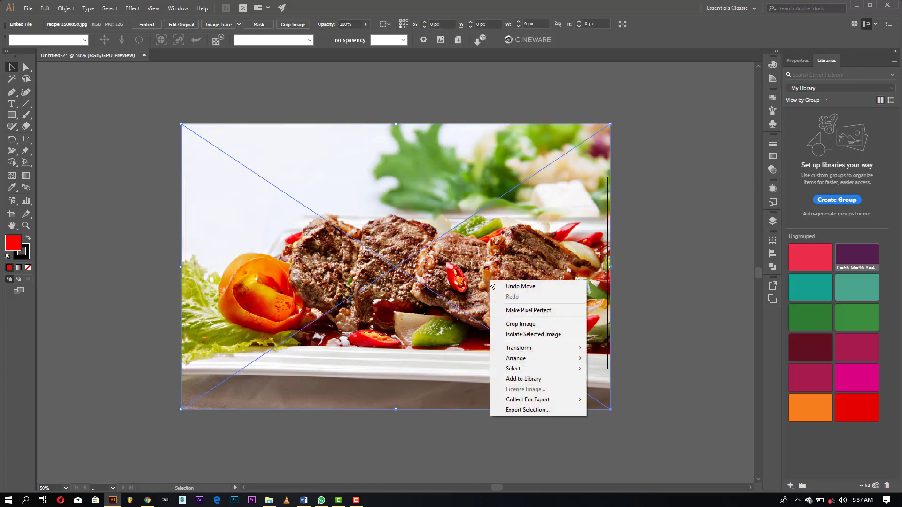
mouse_move(535, 358)
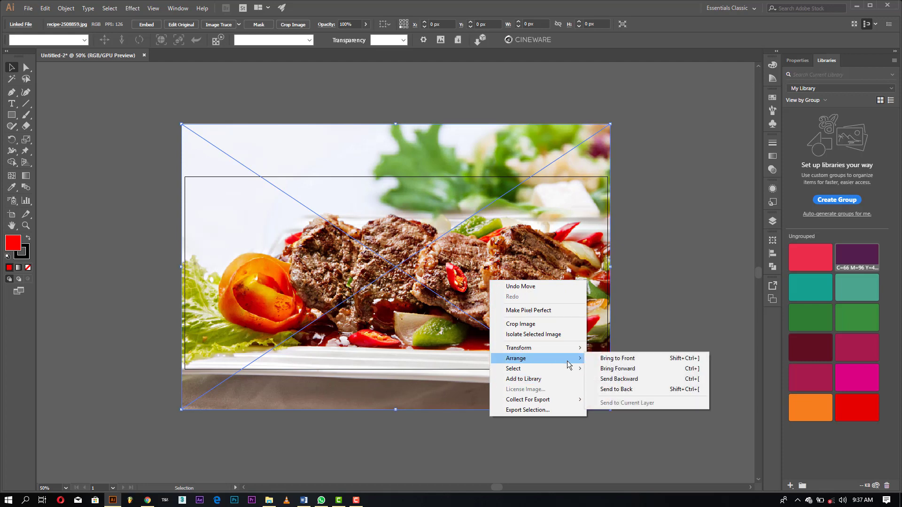
click(616, 389)
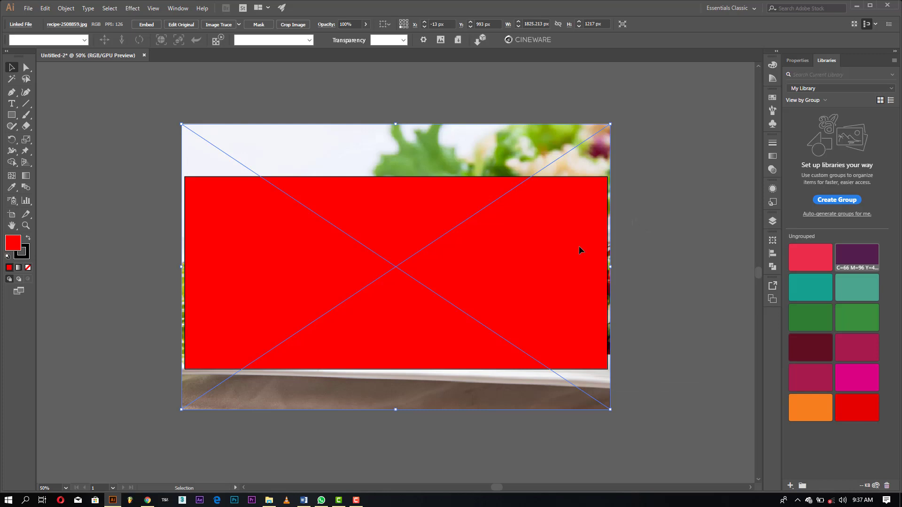
Step: Clip the food photo to the red rectangle as a clipping mask
shift+click(436, 295)
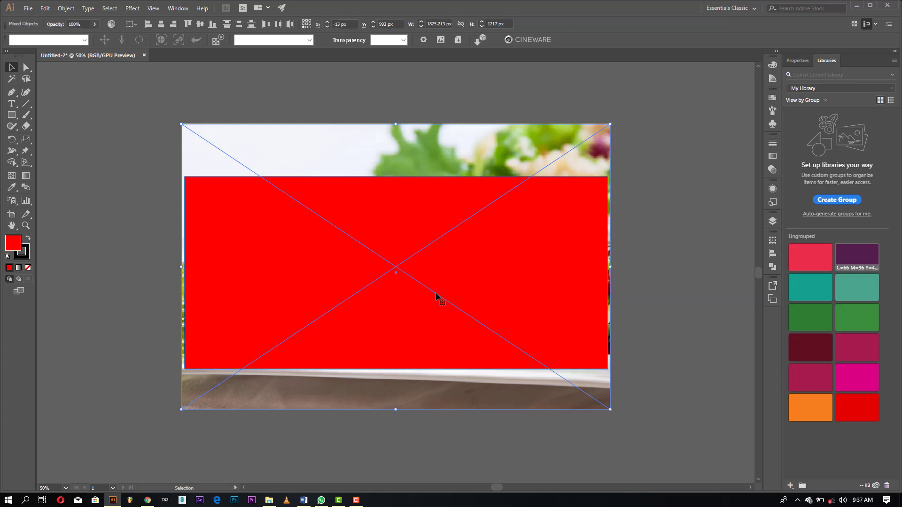
right_click(435, 296)
click(476, 363)
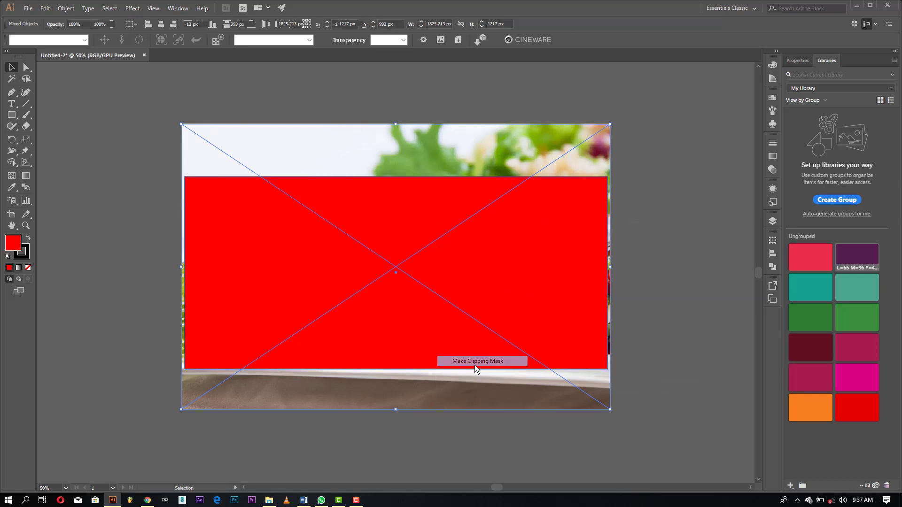
click(430, 423)
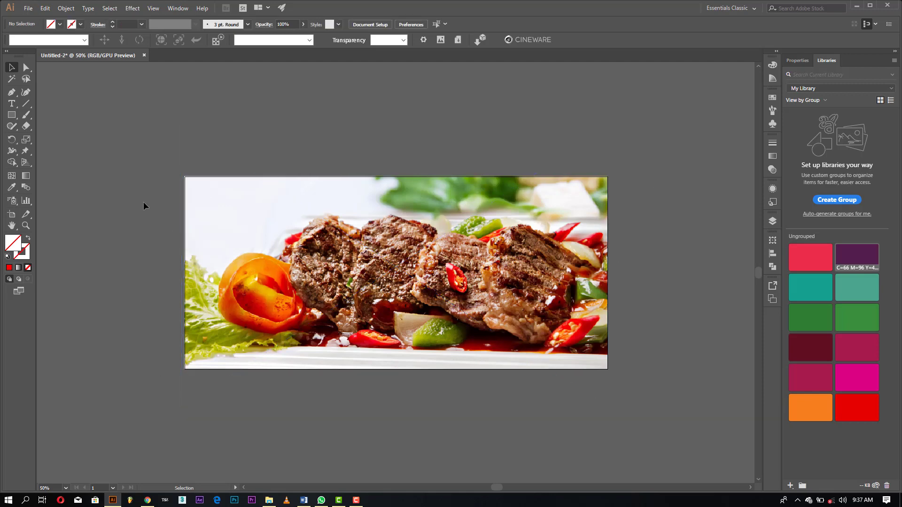
click(350, 314)
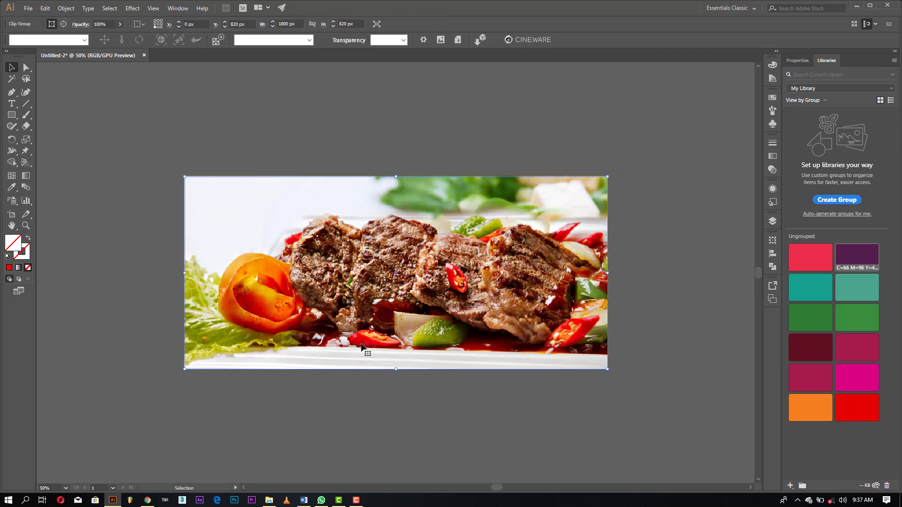
Step: Draw a rectangle covering the banner image and fill it magenta
key(ctrl+shift+a)
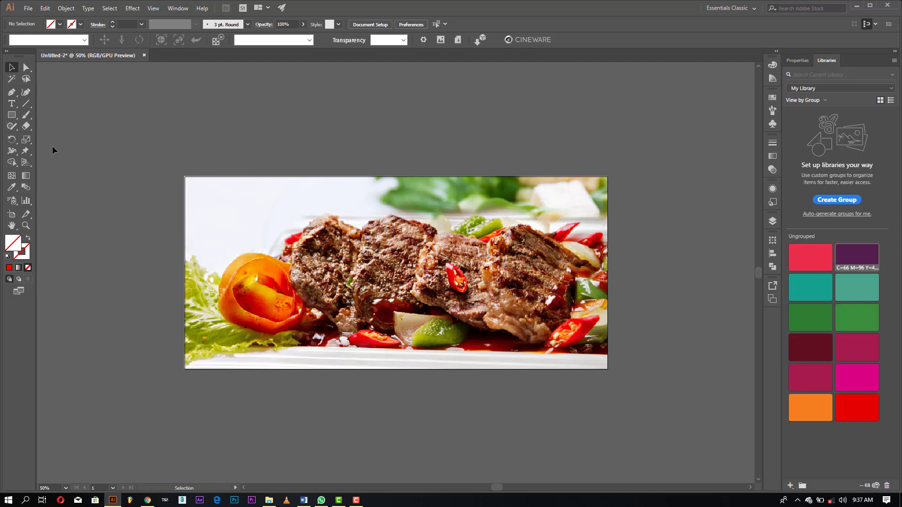
click(12, 117)
drag(184, 176, 607, 369)
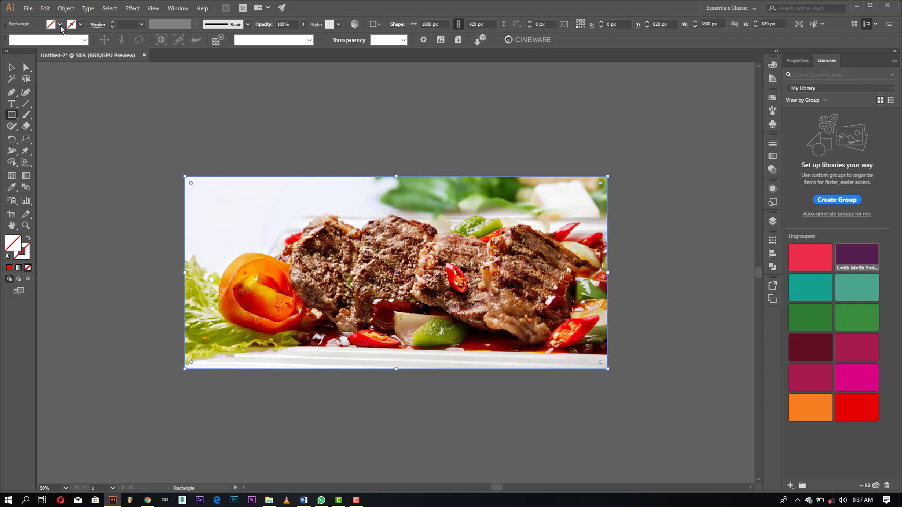
click(61, 24)
click(12, 67)
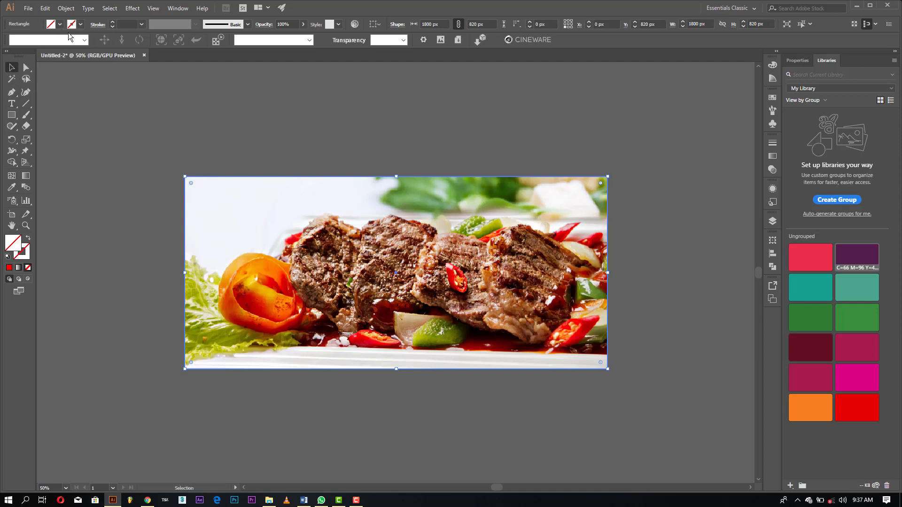
click(60, 25)
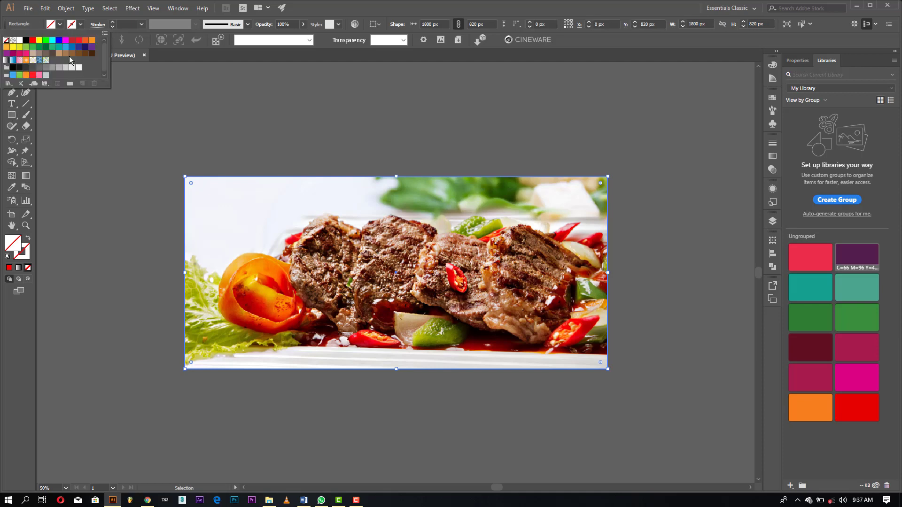
click(13, 53)
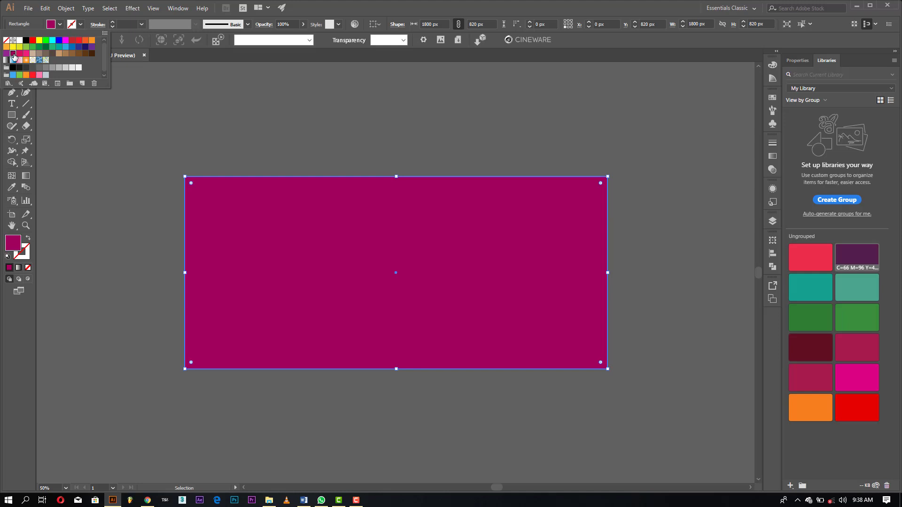
click(460, 127)
click(483, 219)
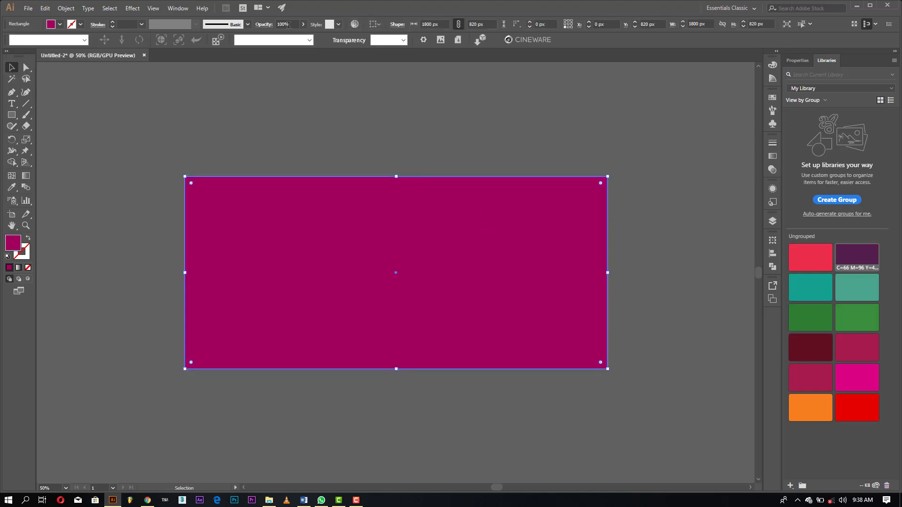
Step: Set the magenta rectangle's opacity to 75%
click(287, 24)
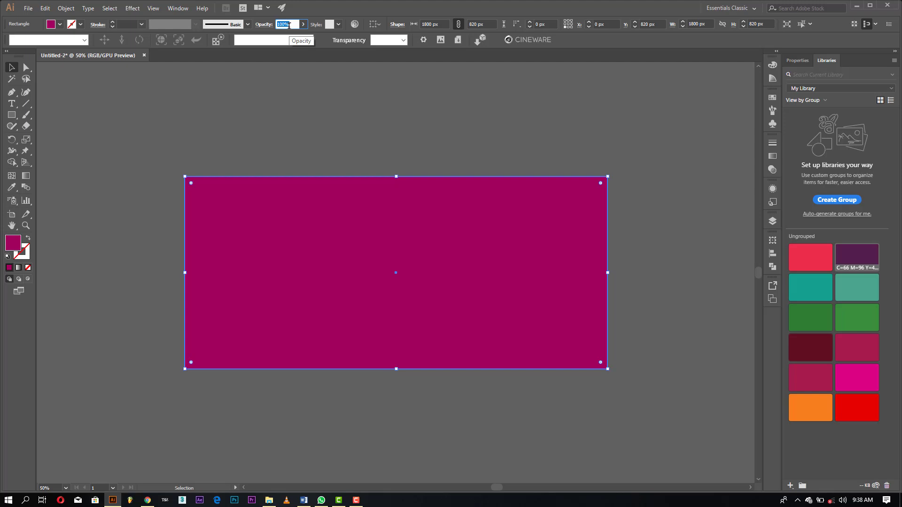
text(65)
key(BackSpace)
key(Return)
click(289, 24)
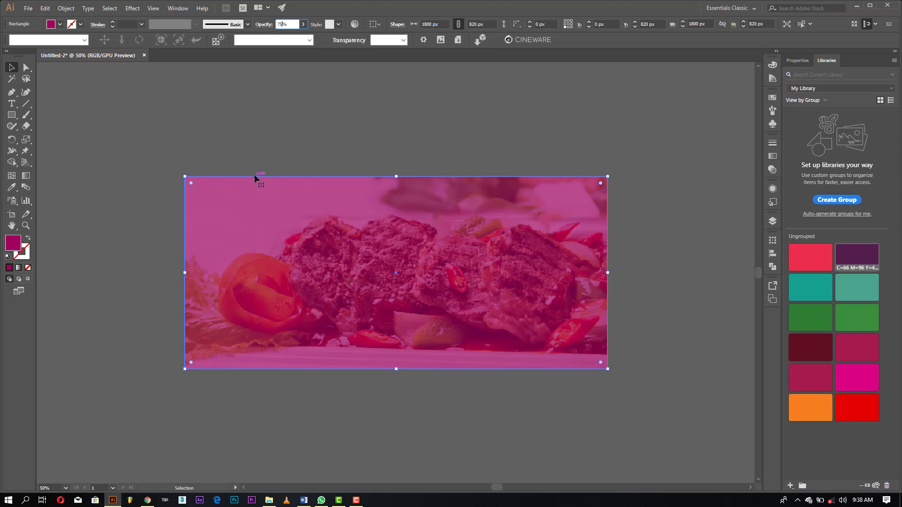
click(467, 137)
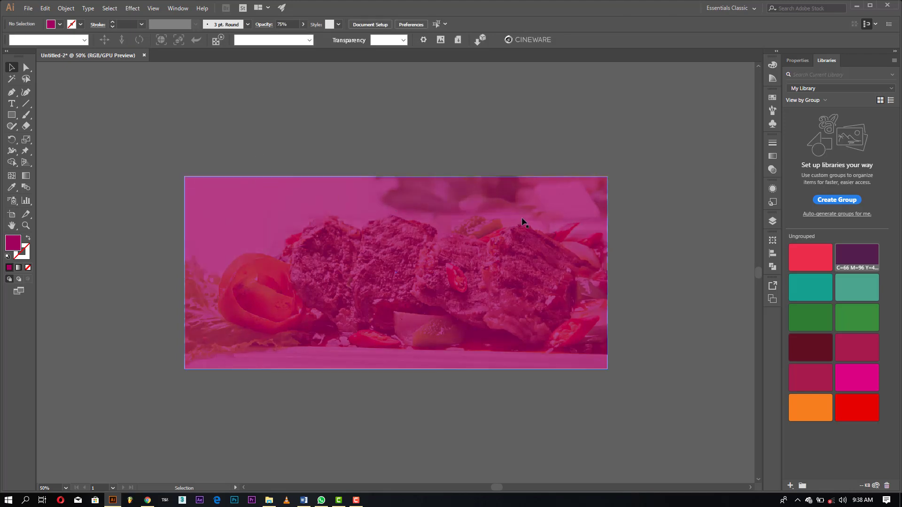
click(412, 196)
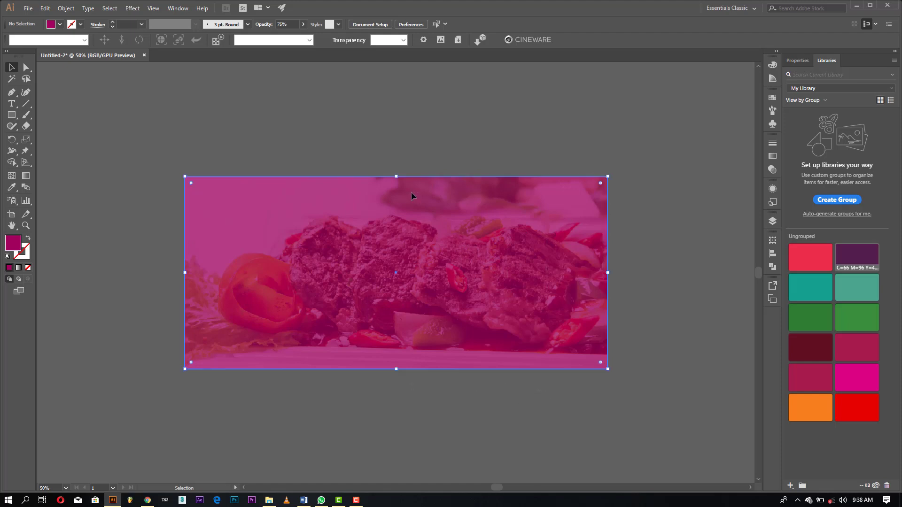
key(ctrl+shift+a)
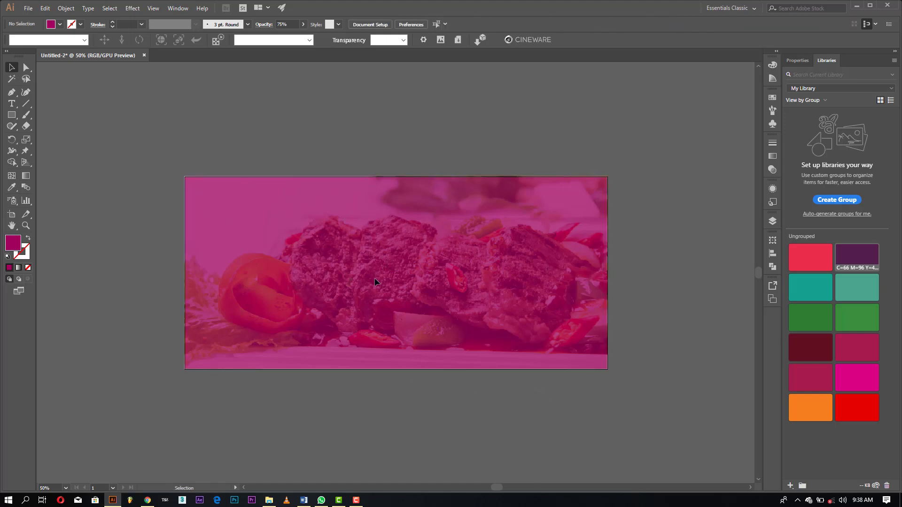
click(13, 114)
Step: Draw a white rectangle over the banner's left part
mouse_move(184, 176)
mouse_down()
mouse_move(439, 370)
mouse_move(417, 368)
mouse_up()
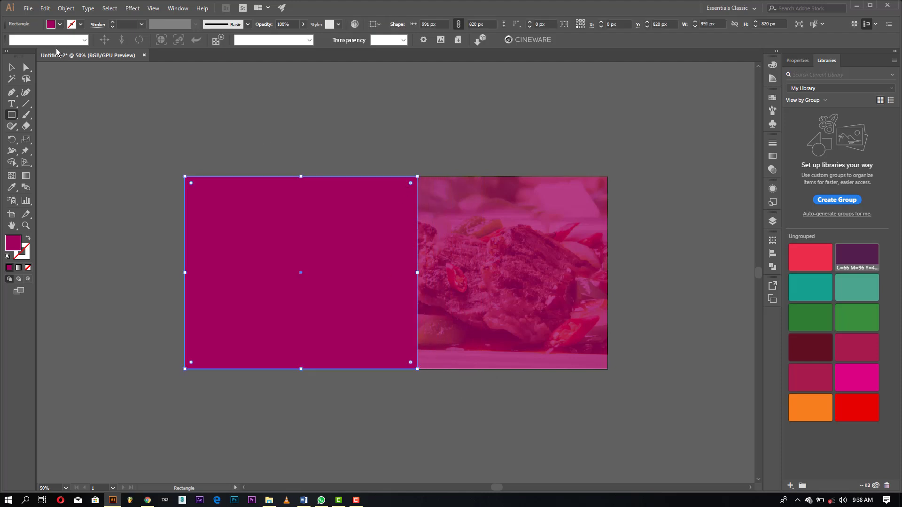
click(12, 67)
click(59, 24)
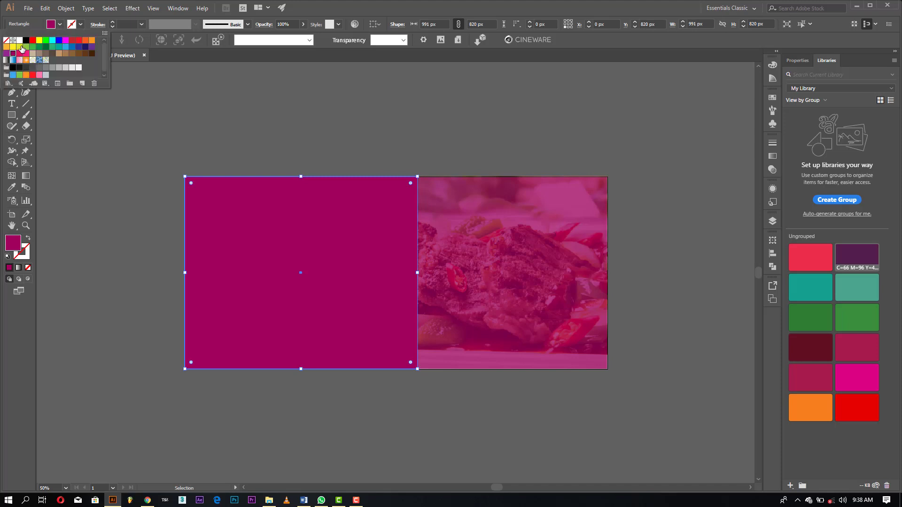
click(19, 41)
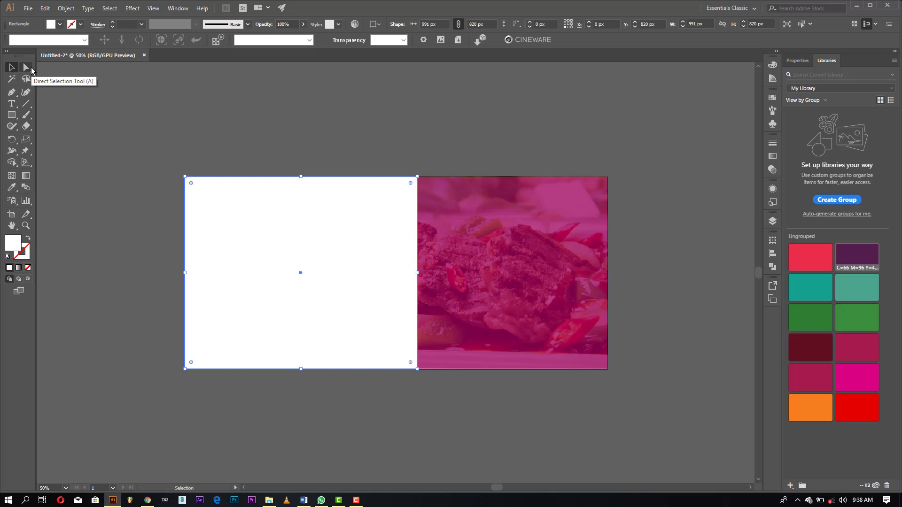
Step: Nudge the white rectangle's top-right anchor left to slant its right edge
click(27, 67)
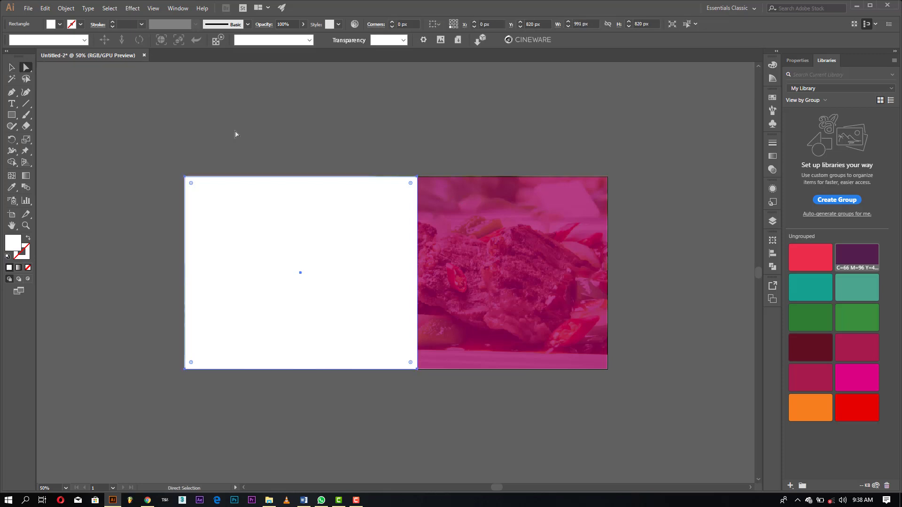
click(418, 178)
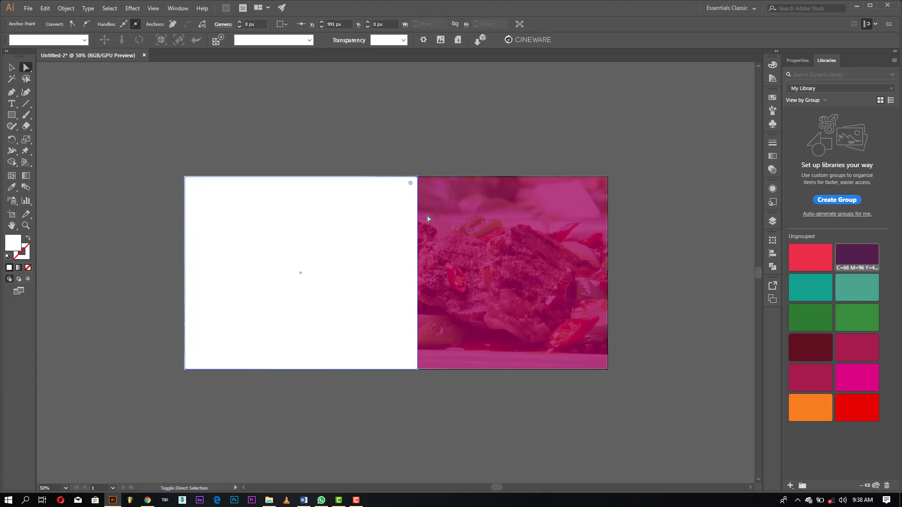
key(Left)
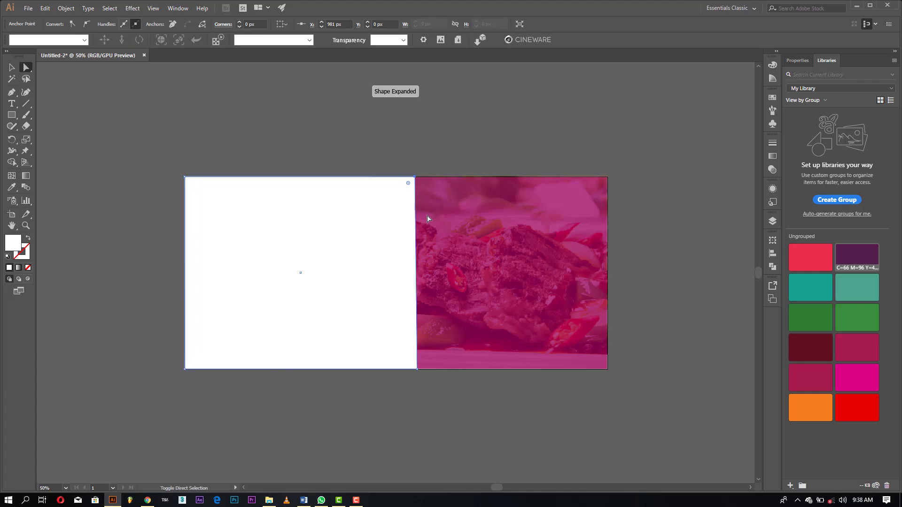
key(Left)
key(Left)
key(Left)
key(Left)
key(Left)
key(Left)
key(shift+Left)
key(shift+Left)
key(shift+Left)
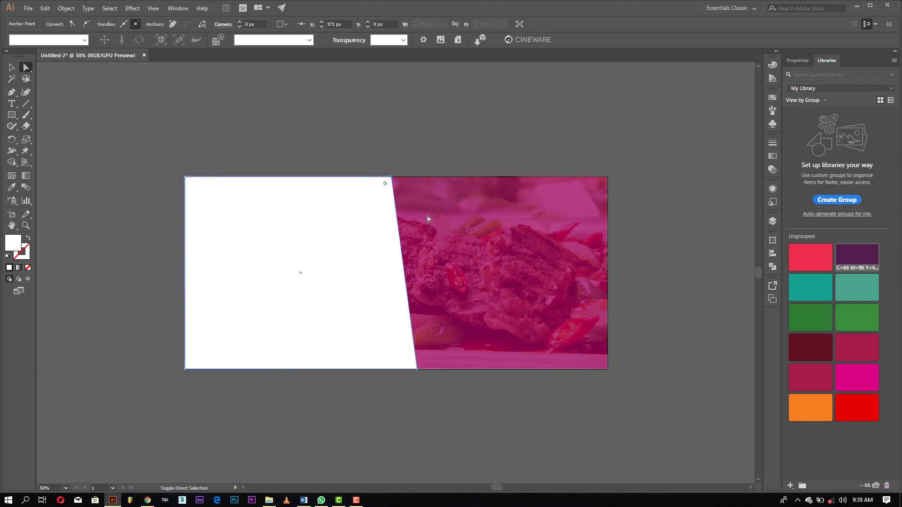
key(shift+Left)
key(shift+Left)
key(shift+Left)
key(shift+Left)
key(shift+Left)
key(shift+Left)
key(shift+Left)
key(shift+Left)
key(shift+Left)
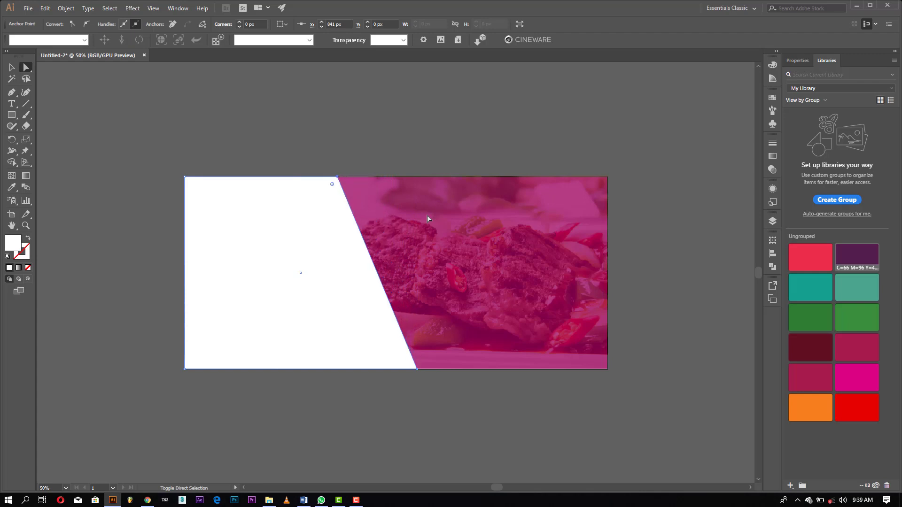
key(shift+Left)
key(shift+Left)
key(shift+Left)
key(shift+Left)
key(shift+Left)
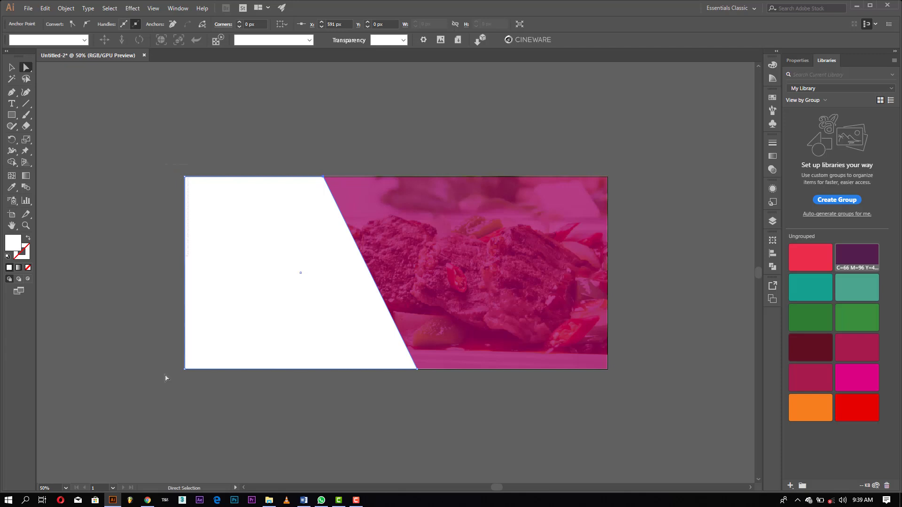
Step: Extend the white shape's left edge 200 px outward and shift the shape 114 px right
drag(166, 378, 215, 398)
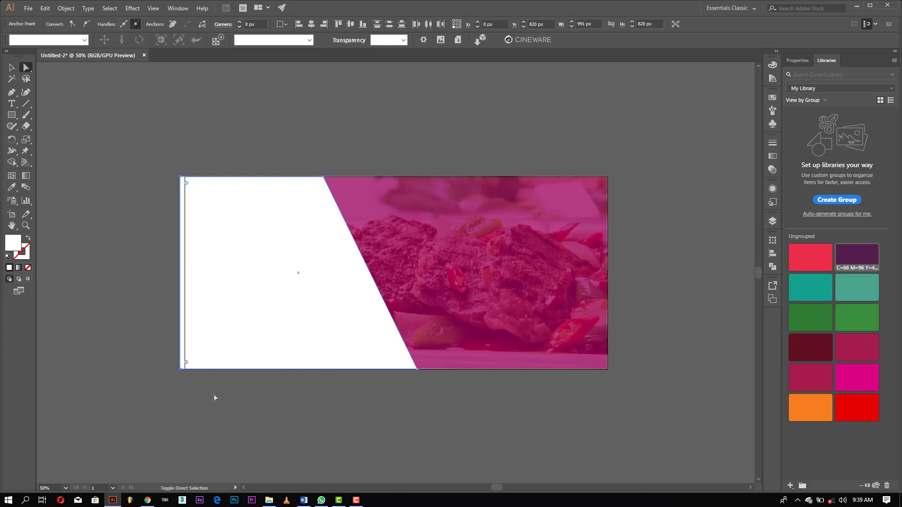
key(shift+Left)
key(shift+Left)
key(shift+Left)
key(shift+Left)
key(shift+Left)
key(shift+Left)
key(shift+Left)
key(shift+Left)
key(shift+Left)
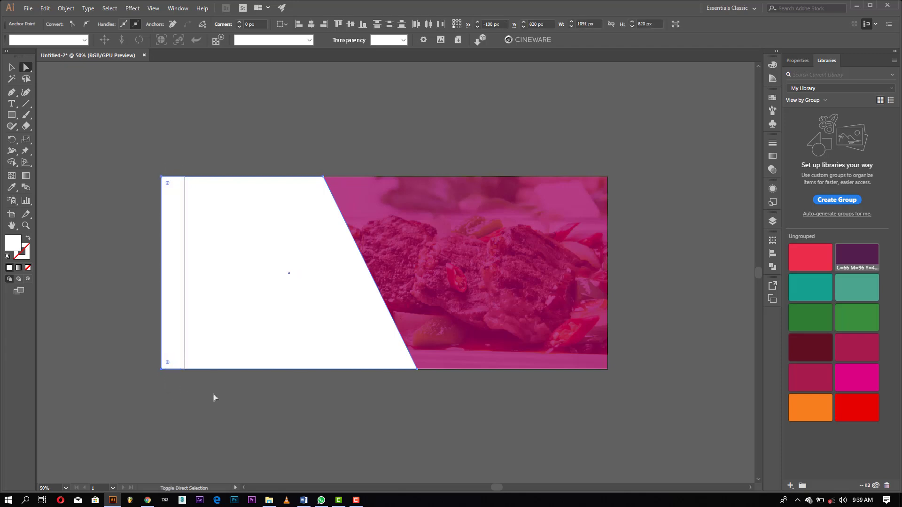
key(shift+Left)
key(shift+Left)
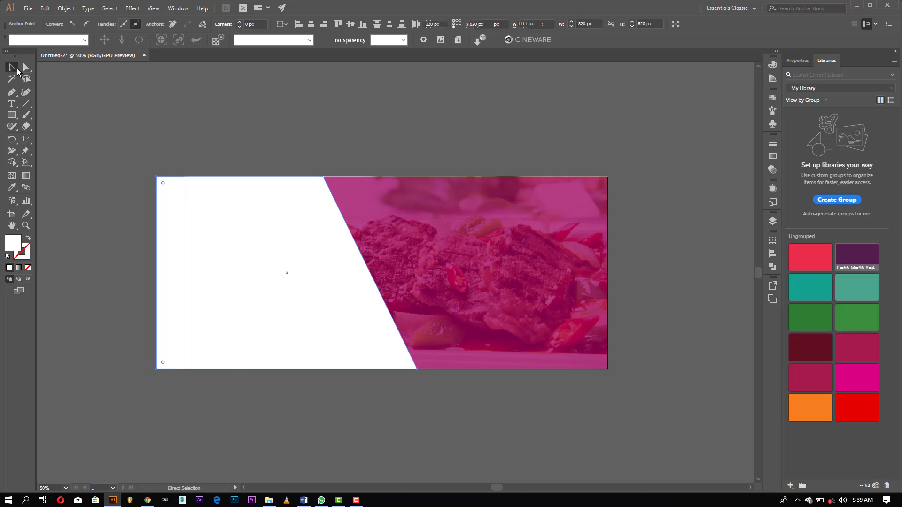
click(18, 70)
click(229, 154)
drag(223, 277, 249, 283)
click(383, 425)
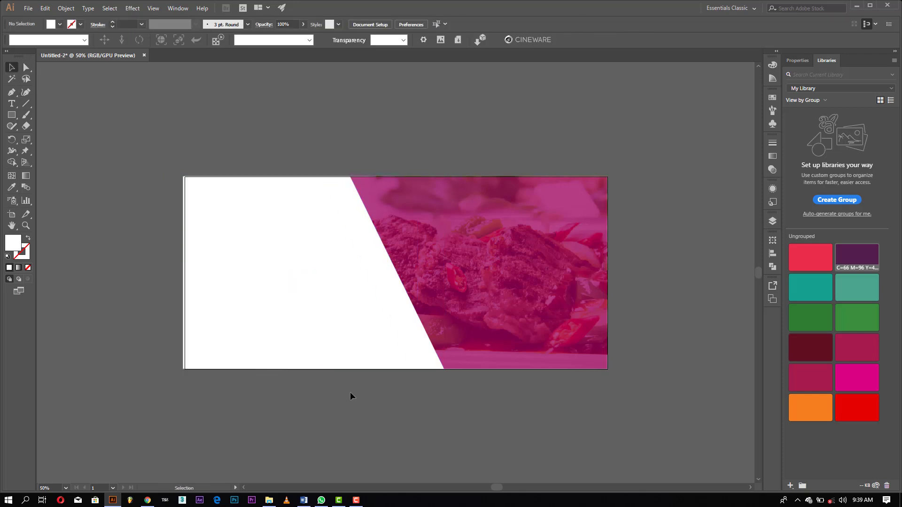
click(309, 290)
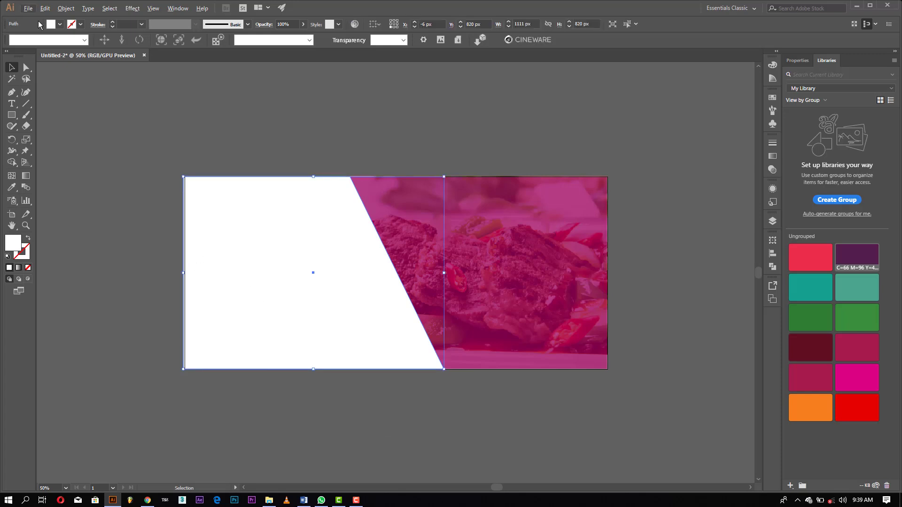
Step: Copy the white slanted shape and paste a spare copy off the artboard's upper right
click(48, 9)
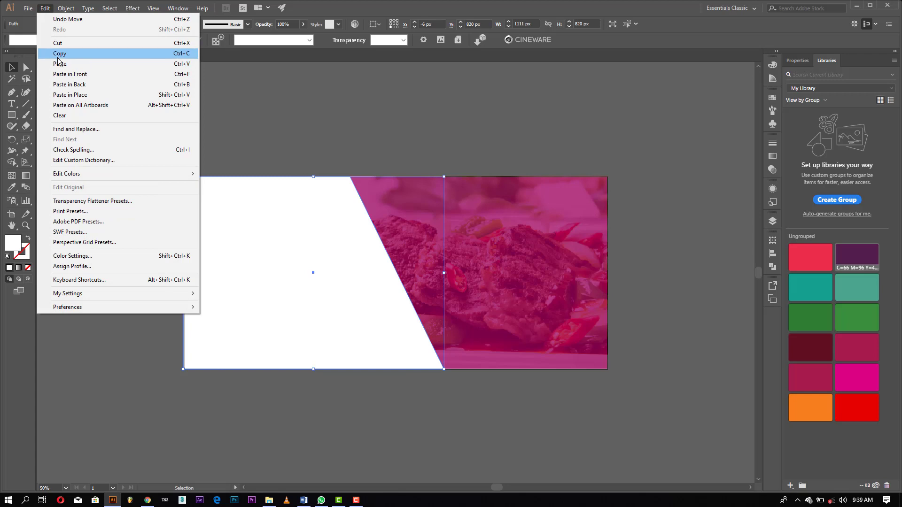
click(47, 53)
click(45, 9)
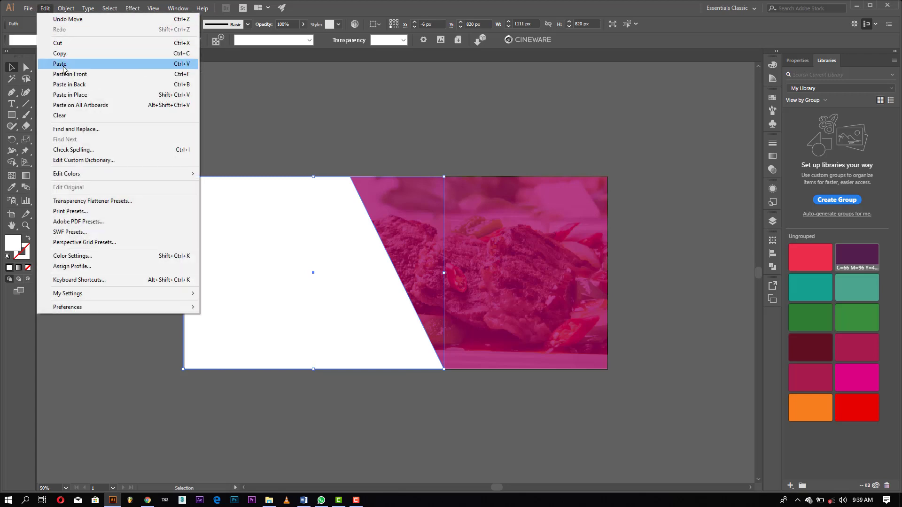
click(61, 62)
drag(403, 272, 699, 198)
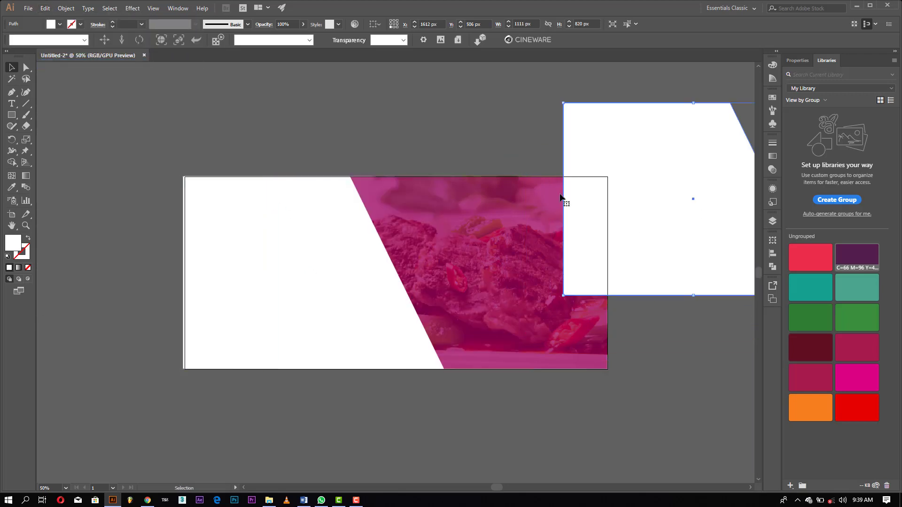
key(ctrl+shift+a)
Step: Choose food photo 16202 from F:\AE to place
click(29, 8)
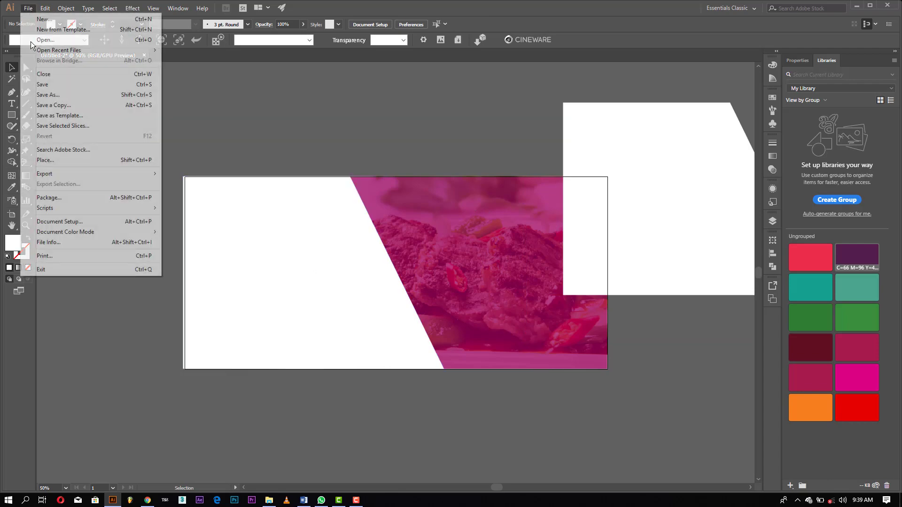
click(50, 162)
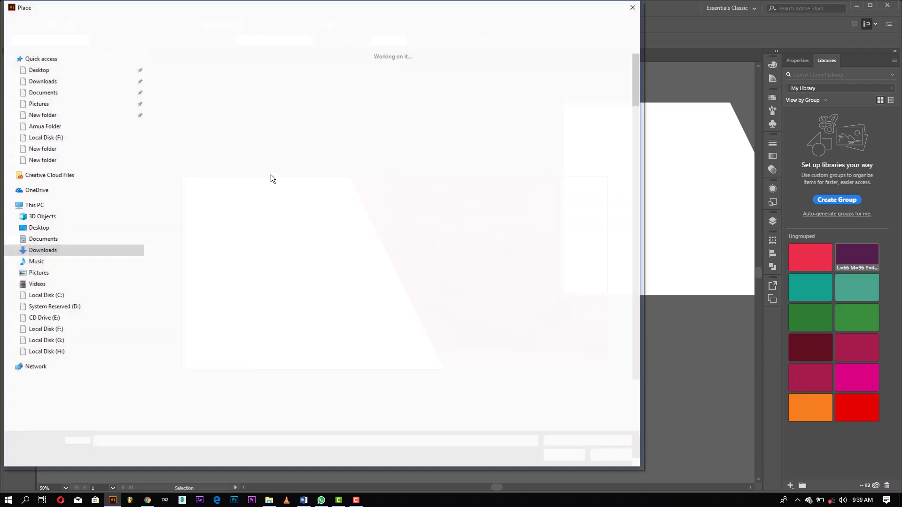
click(43, 138)
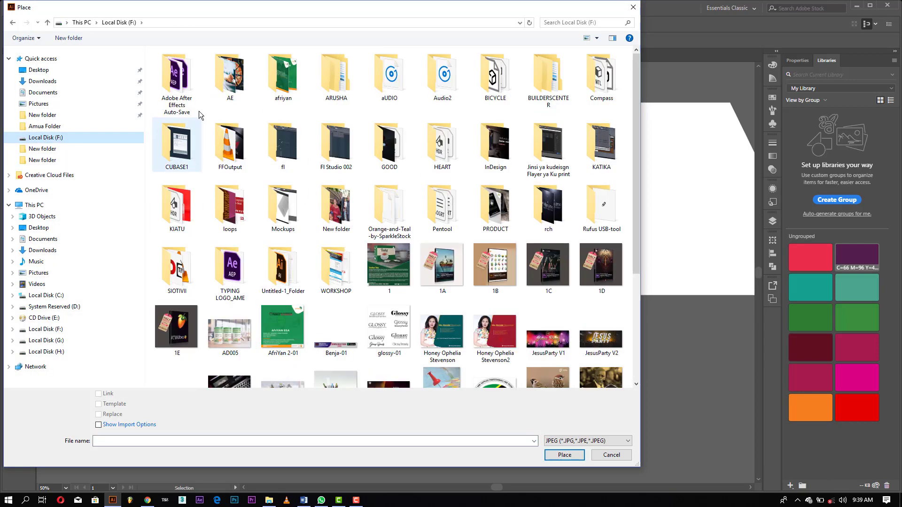
double_click(231, 89)
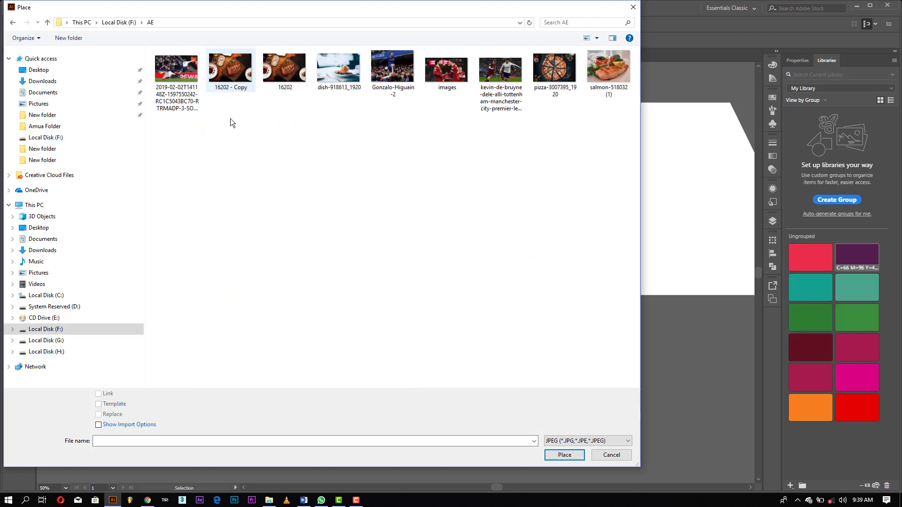
double_click(284, 77)
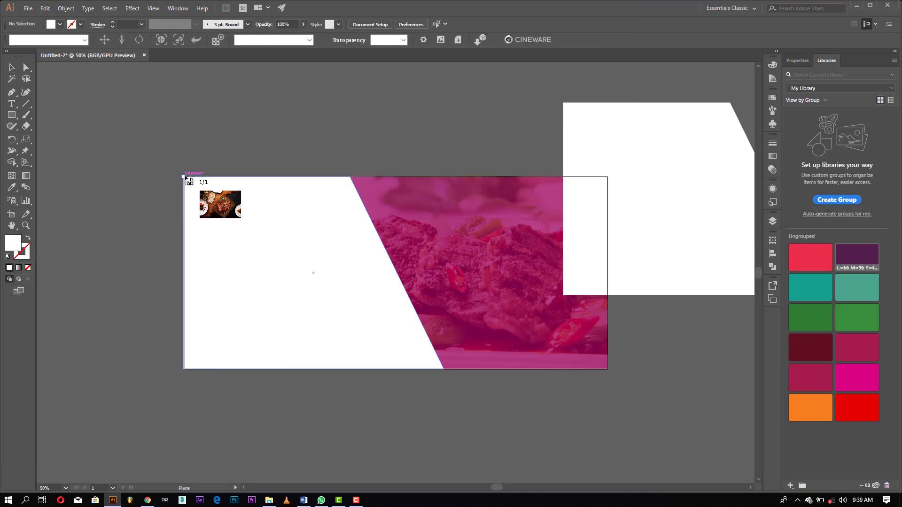
Step: Place photo 16202 at the artboard's top-left and bring the white shape in front of it
drag(440, 373, 541, 417)
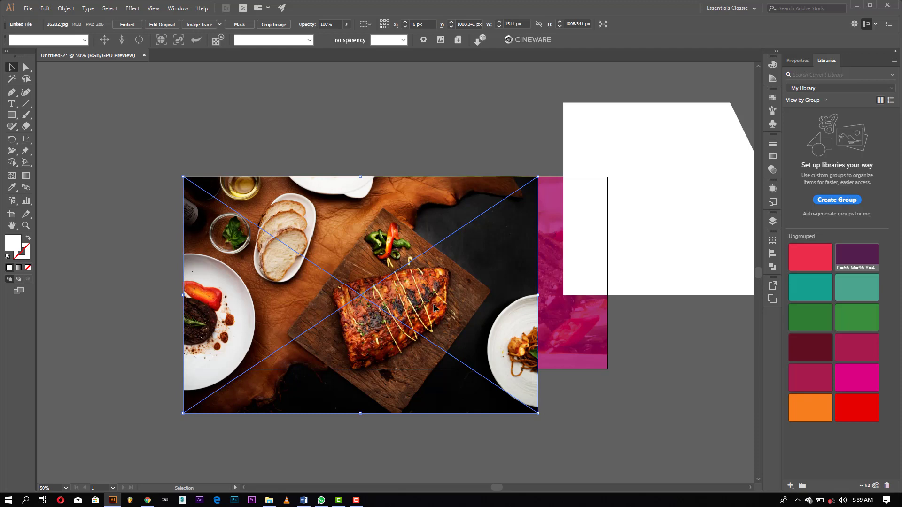
drag(434, 307, 413, 310)
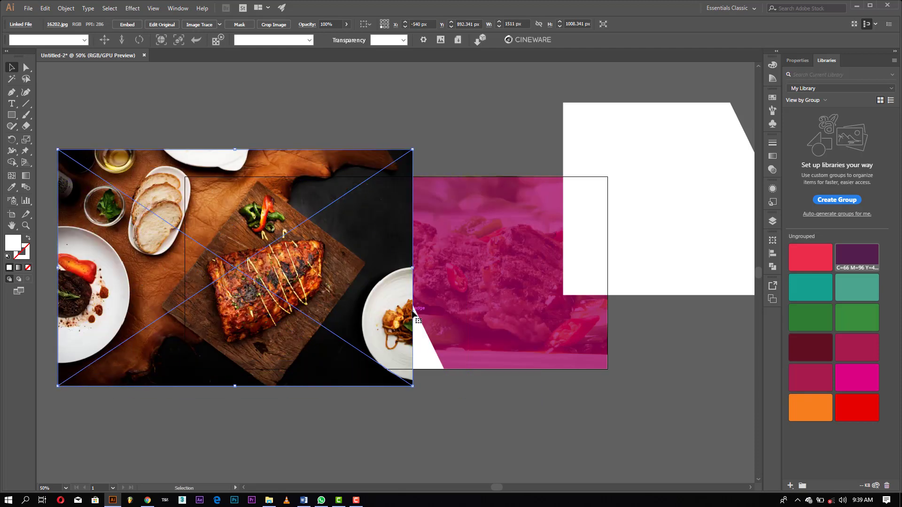
click(425, 353)
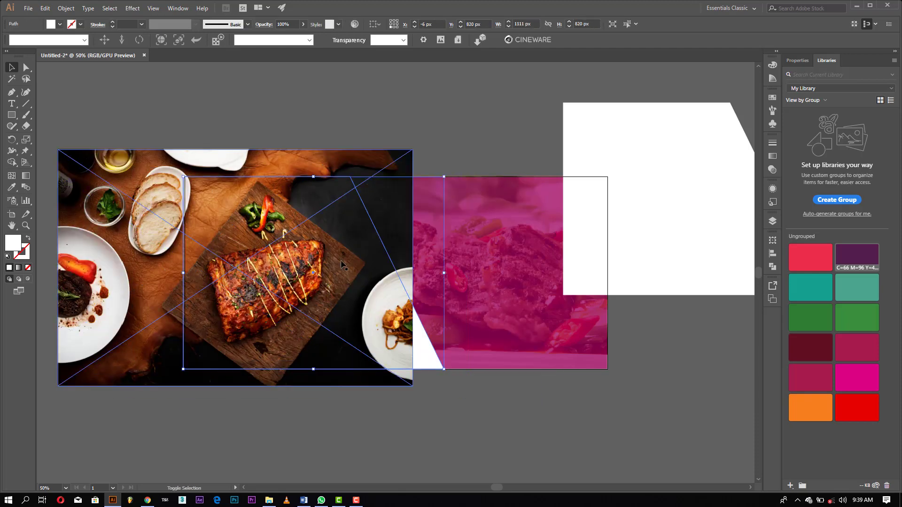
right_click(424, 356)
mouse_move(451, 305)
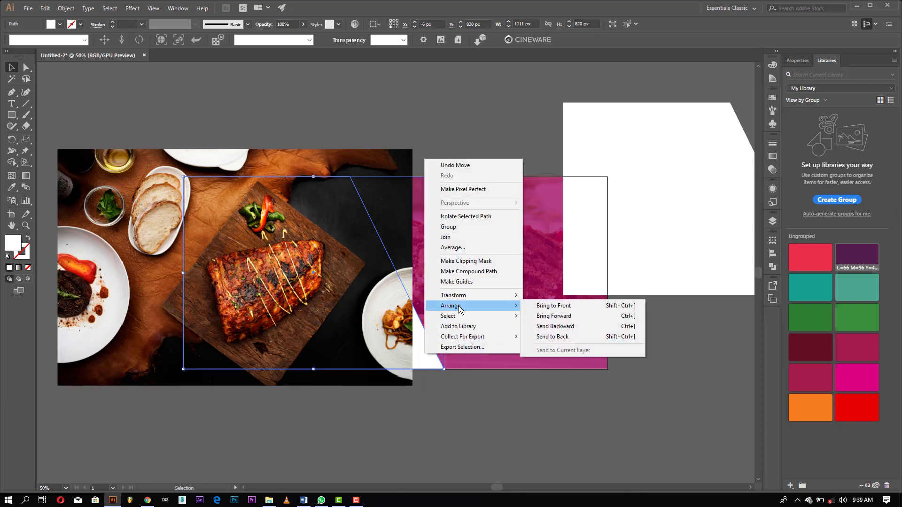
click(584, 306)
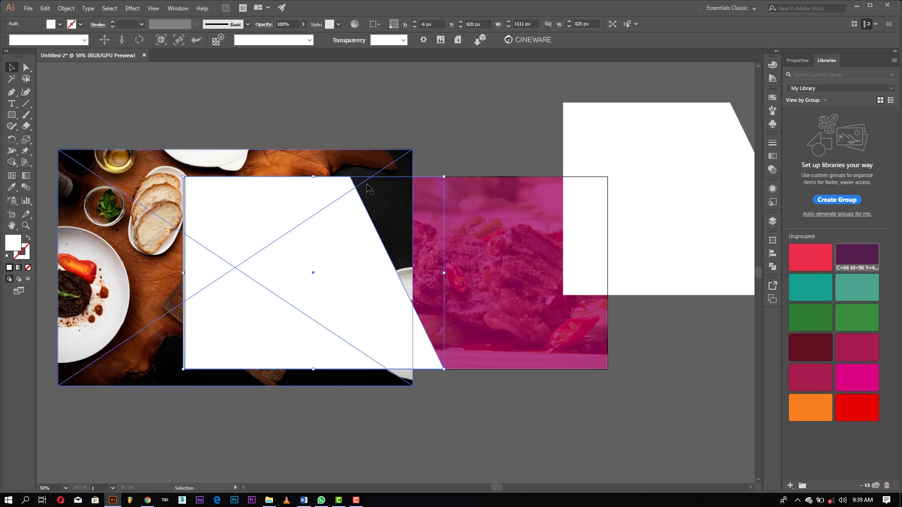
Step: Clip photo 16202 to the slanted white shape with a clipping mask
click(386, 159)
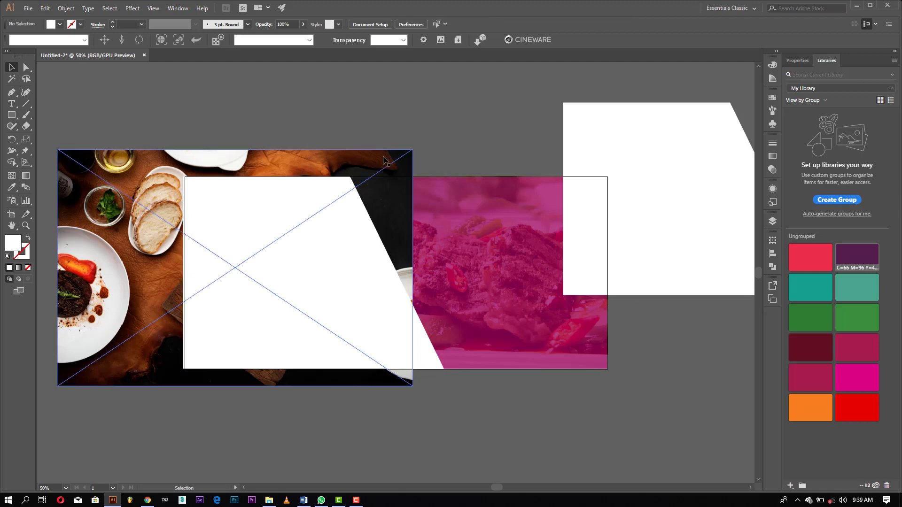
shift+click(320, 236)
right_click(321, 236)
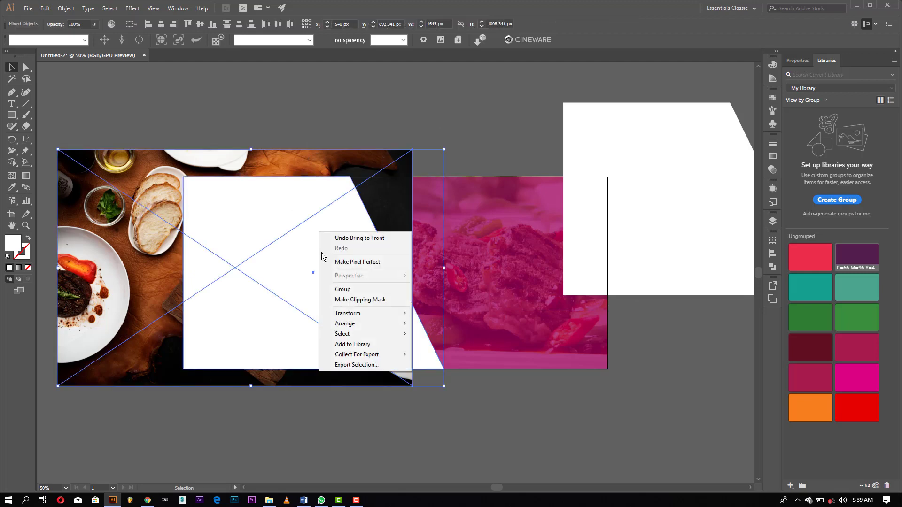
click(357, 299)
click(458, 422)
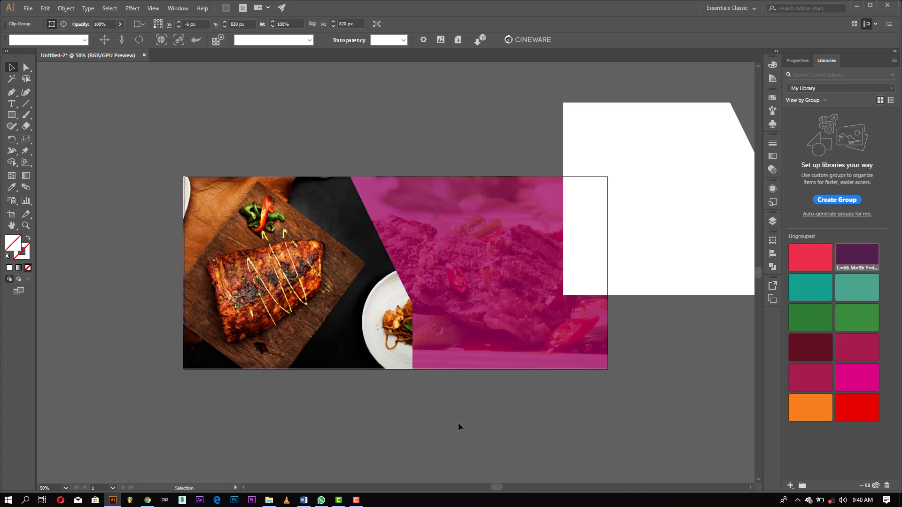
double_click(342, 307)
Step: Enlarge the photo to about 1819 px wide and re-frame it inside the slanted clip
mouse_move(343, 306)
mouse_down()
mouse_move(371, 311)
mouse_move(354, 295)
mouse_up()
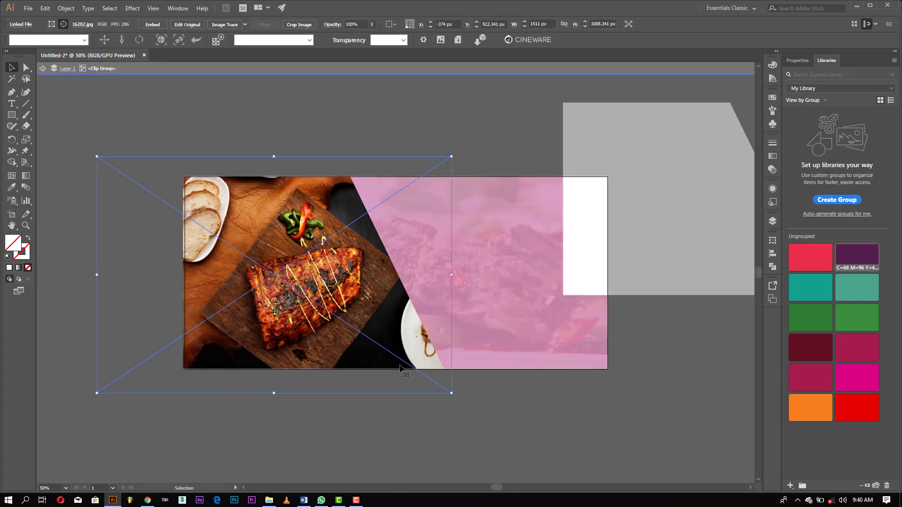
drag(452, 394, 468, 405)
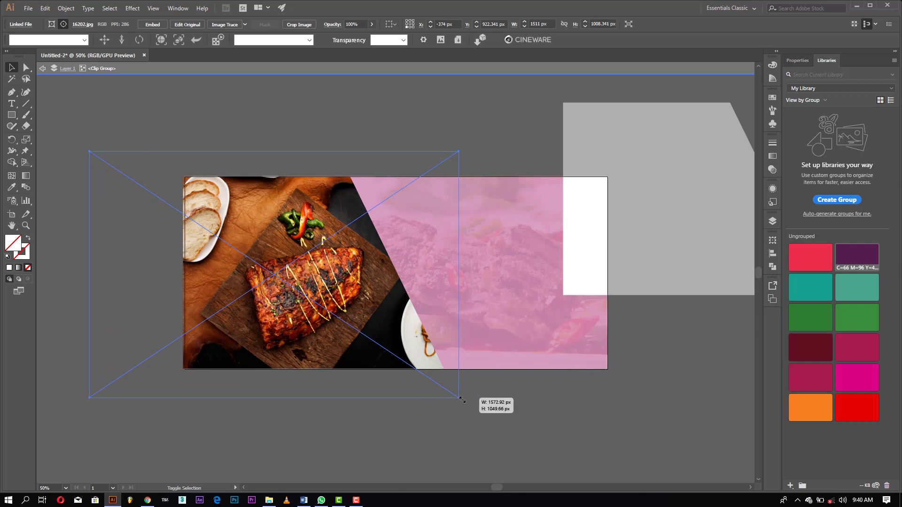
drag(316, 252, 315, 266)
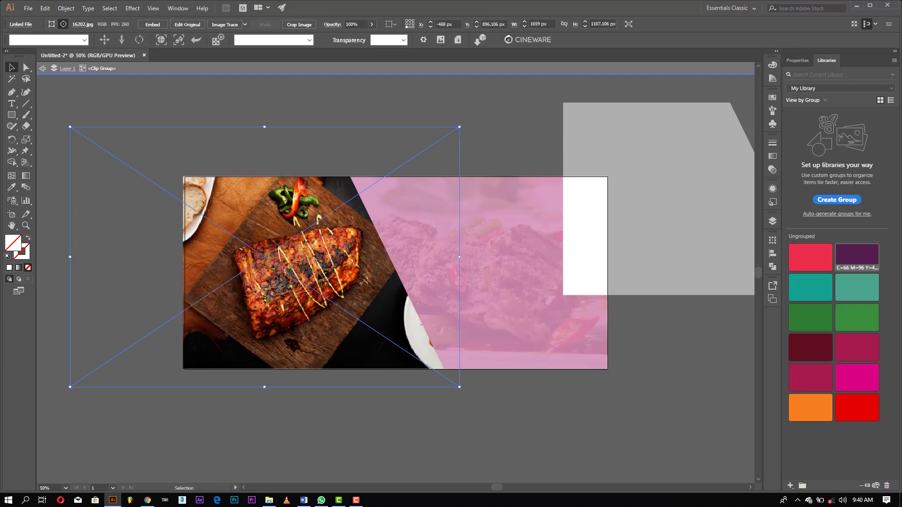
drag(315, 266, 307, 252)
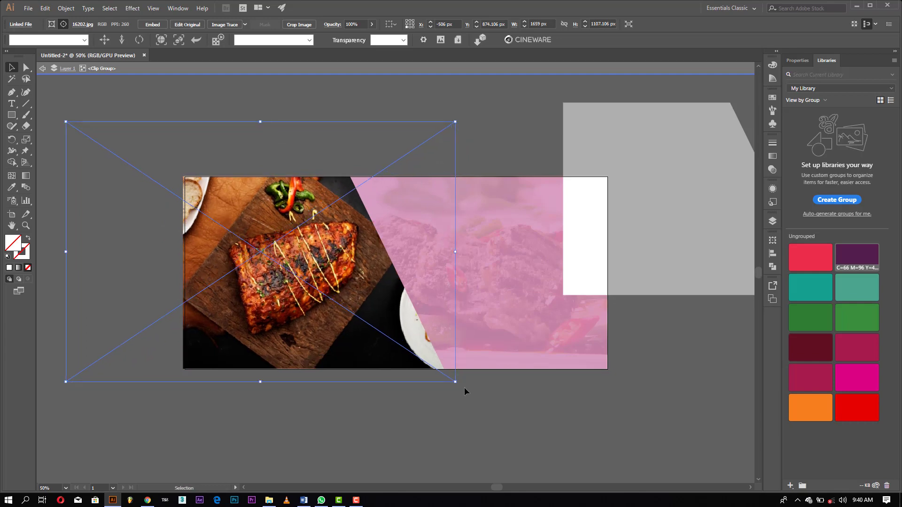
drag(455, 388, 474, 396)
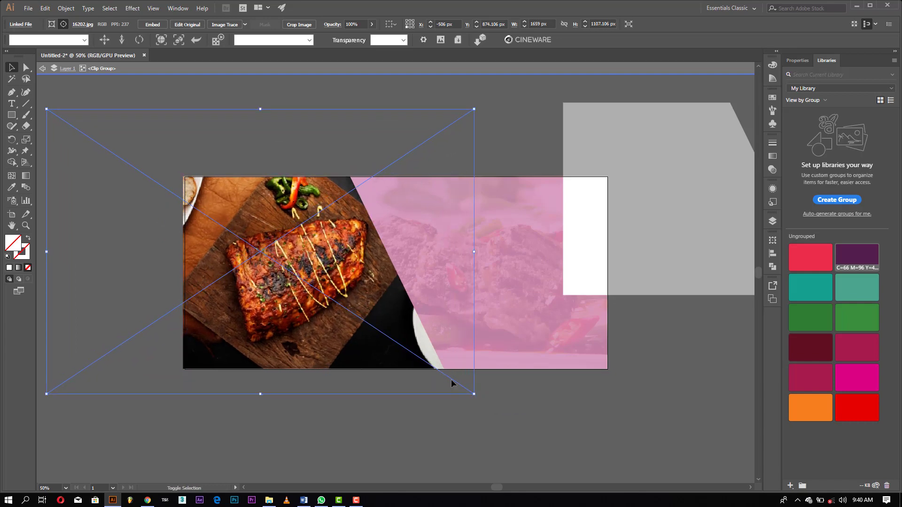
drag(303, 243, 303, 248)
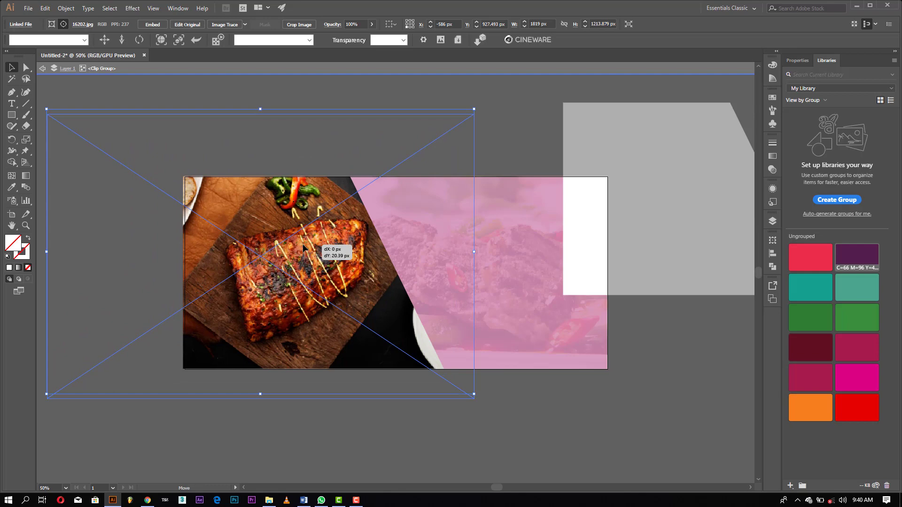
double_click(505, 136)
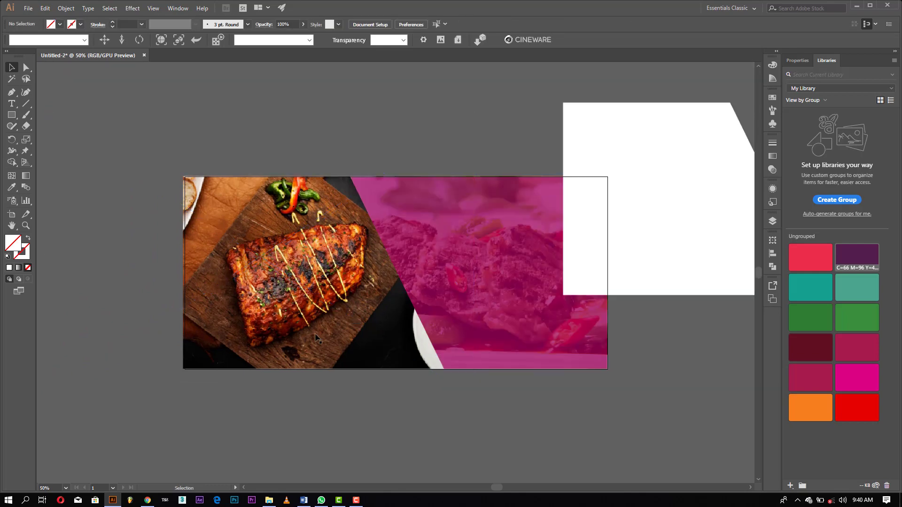
Step: Move the spare white shape behind the photo panel's slanted edge
click(277, 297)
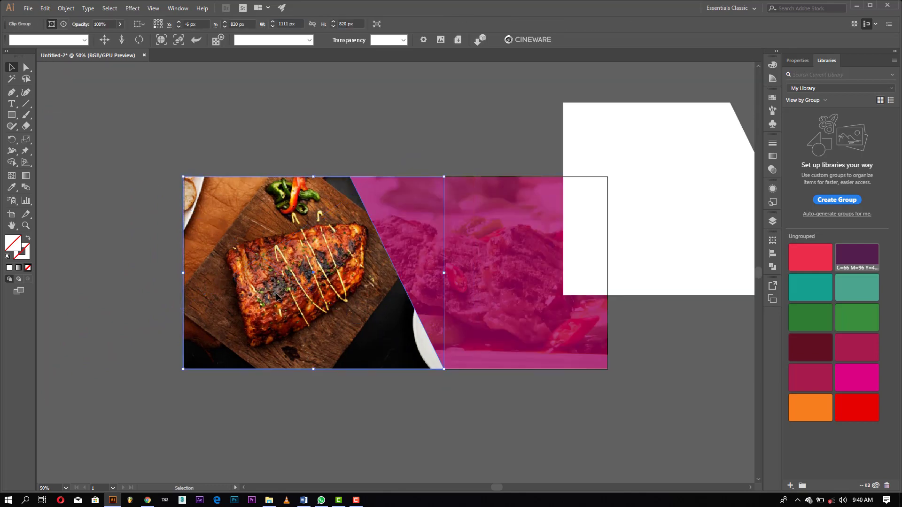
mouse_move(665, 206)
mouse_down()
mouse_move(272, 274)
mouse_move(287, 278)
mouse_up()
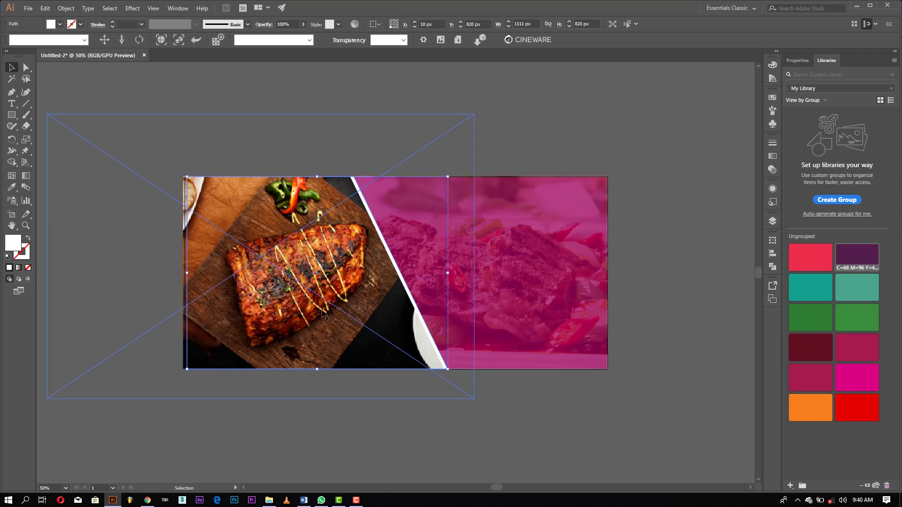
click(400, 429)
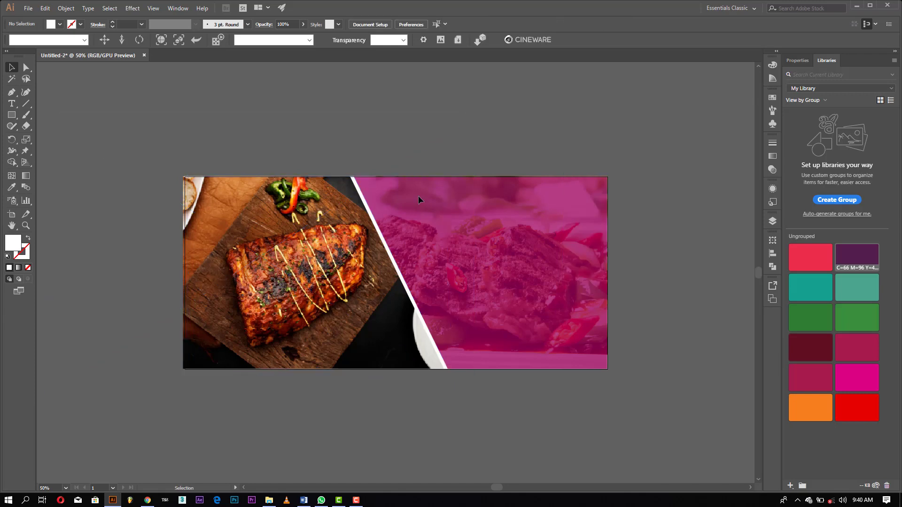
click(357, 183)
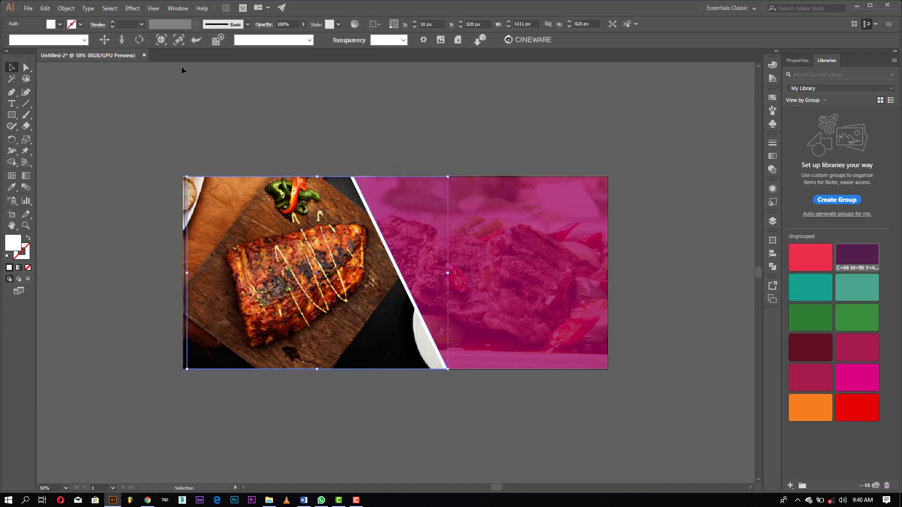
Step: Fill the stripe yellow, briefly trying orange, then select the photo and stripe together
click(53, 27)
click(40, 41)
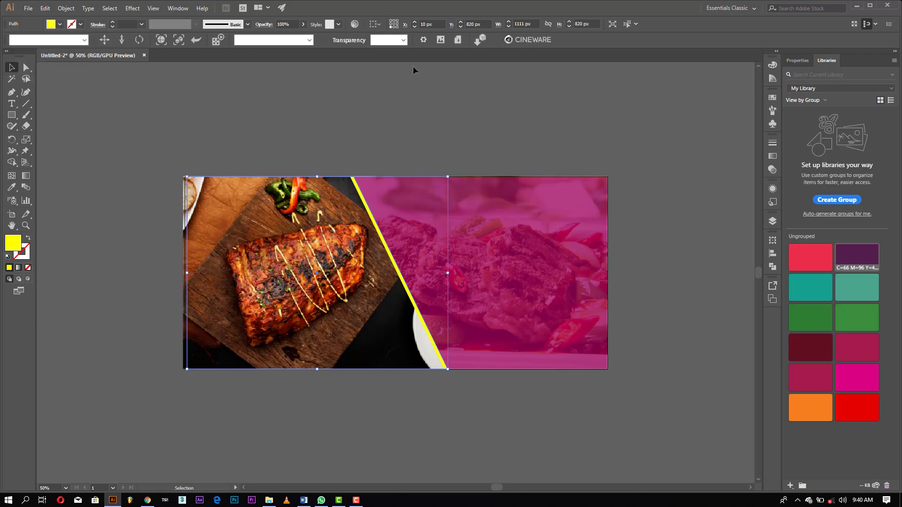
key(Left)
key(Left)
key(Left)
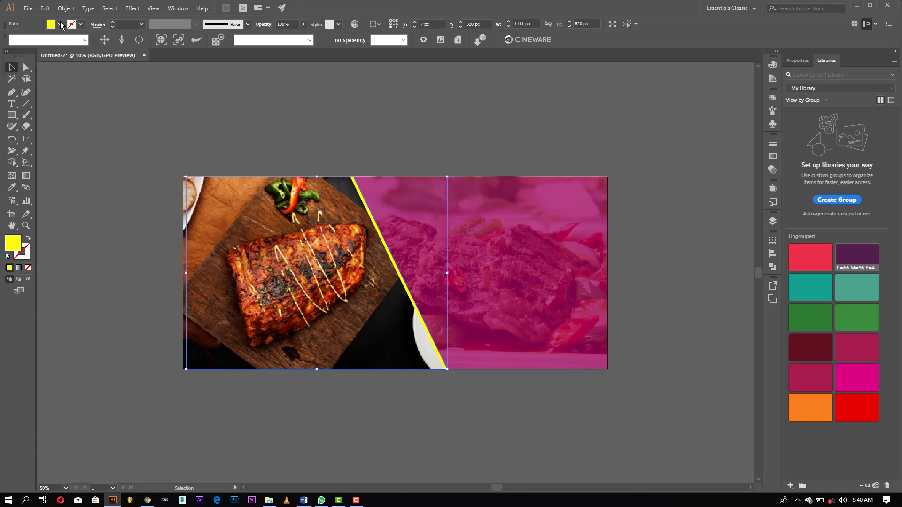
click(60, 24)
click(91, 41)
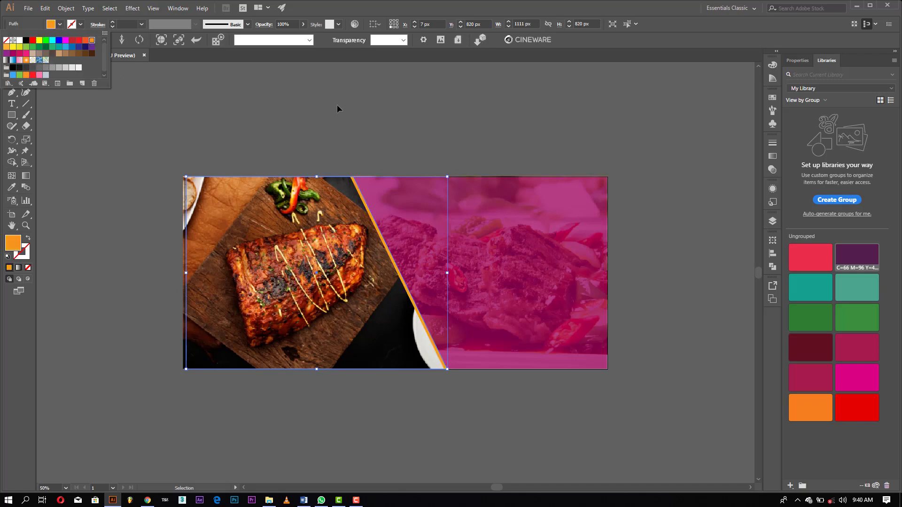
click(345, 109)
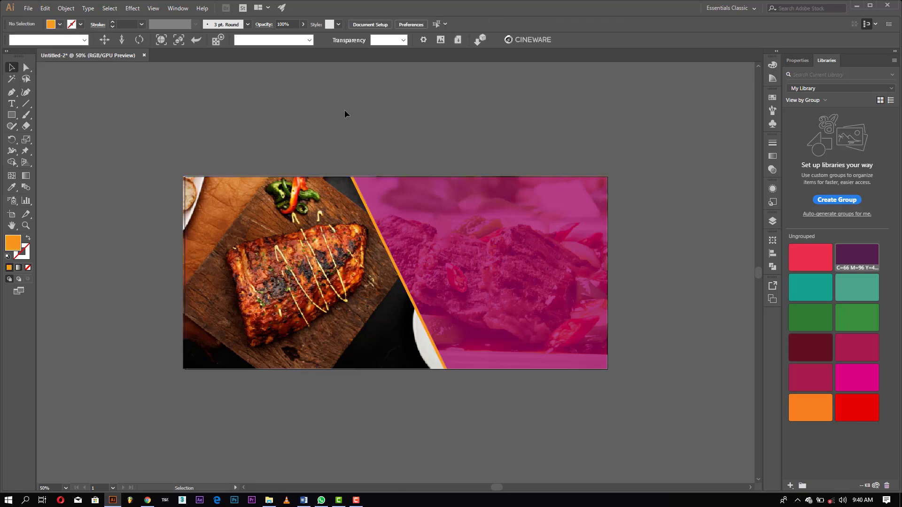
click(358, 184)
click(55, 25)
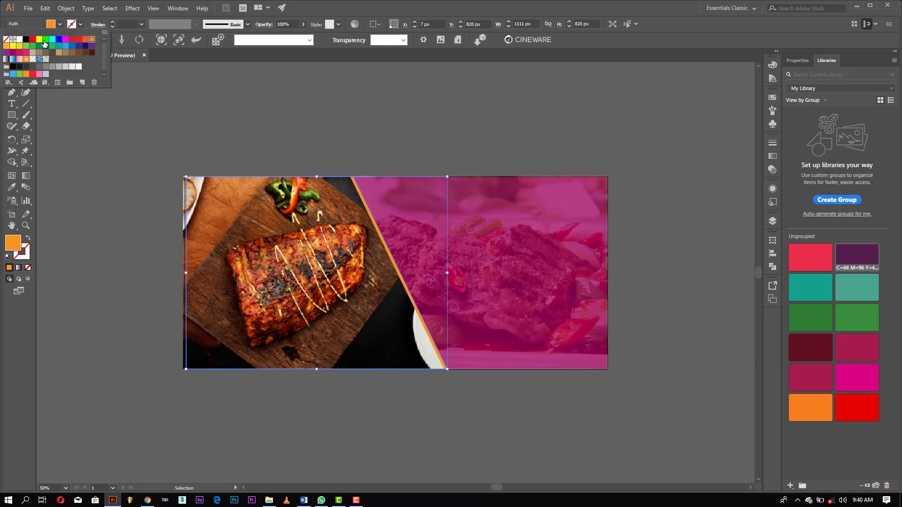
click(13, 46)
click(269, 121)
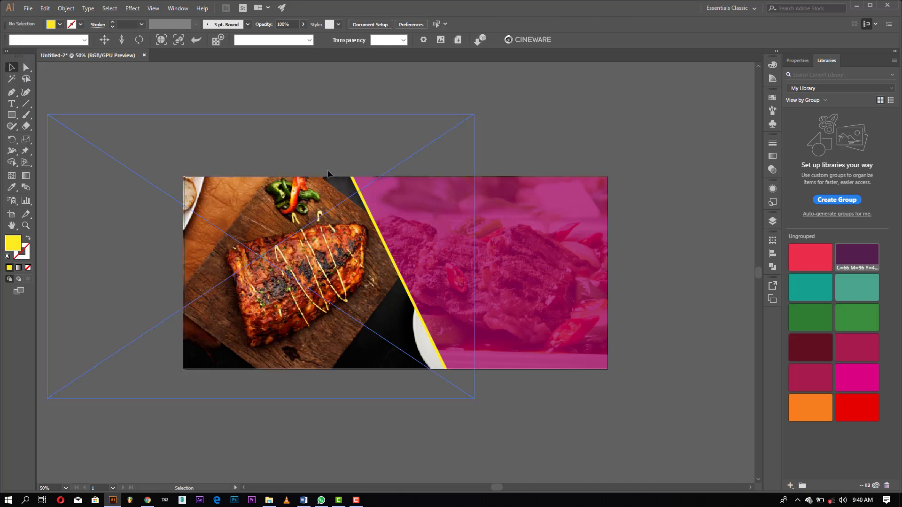
click(302, 250)
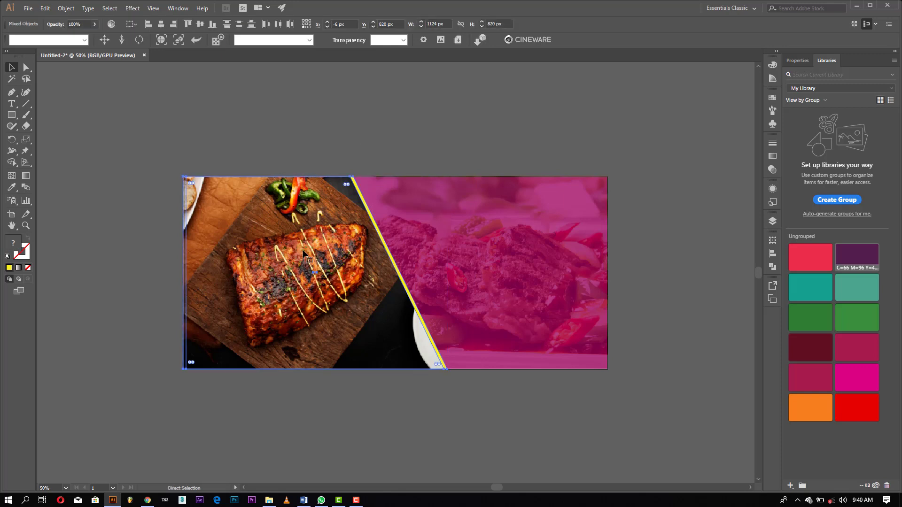
Step: Lock the photo and stripe, then draw a 256 × 256 px yellow circle at the banner's top edge
key(ctrl+2)
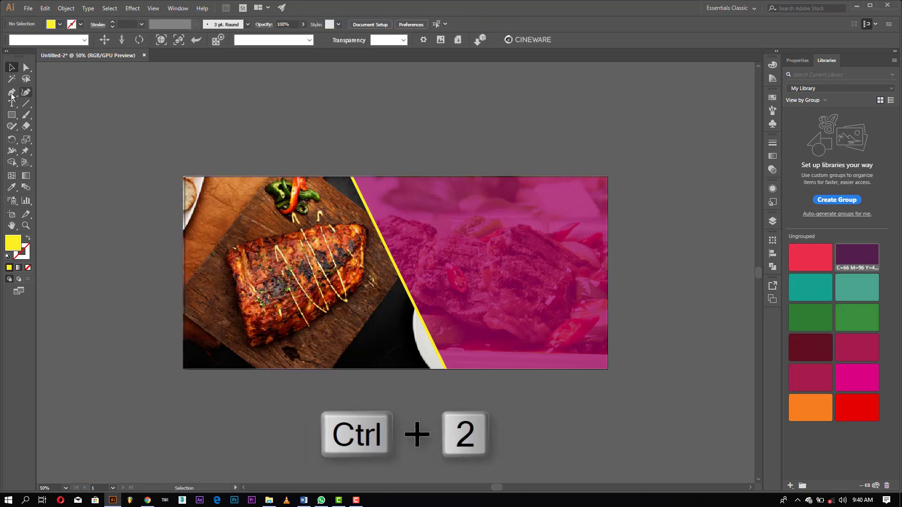
drag(11, 115, 38, 139)
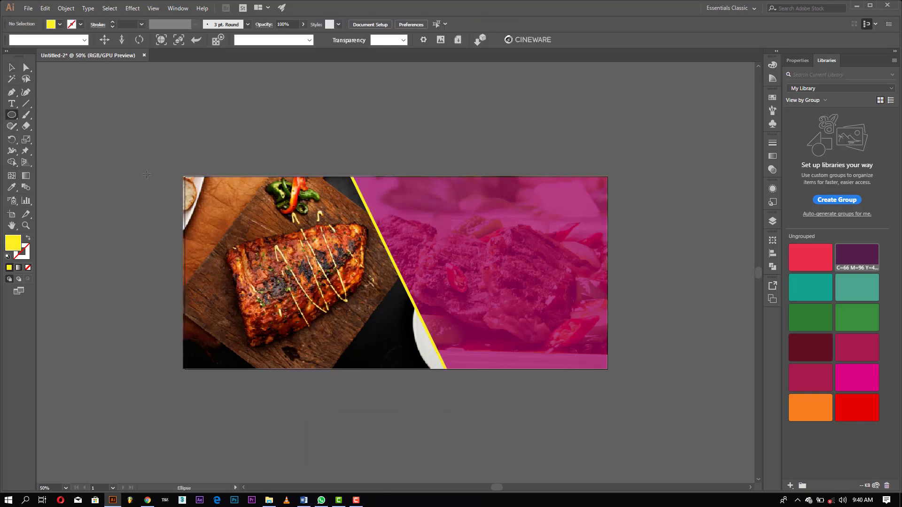
drag(297, 190, 359, 241)
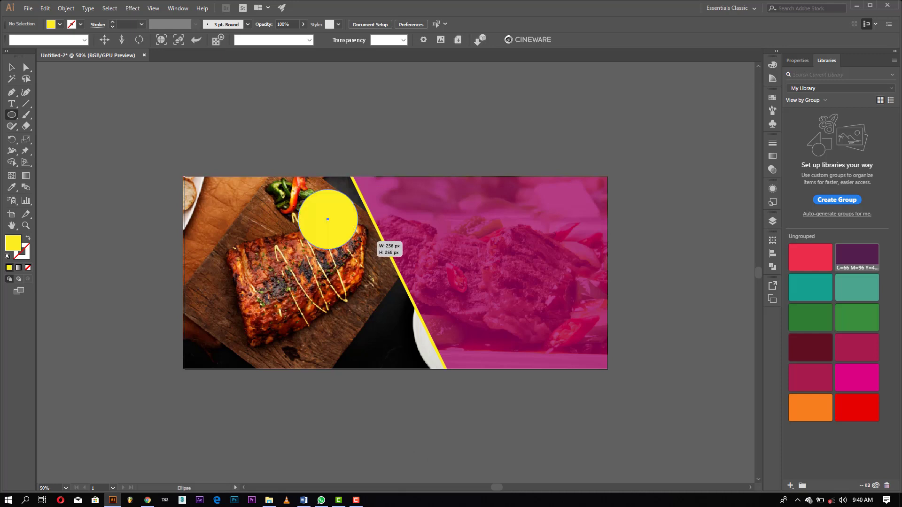
click(12, 67)
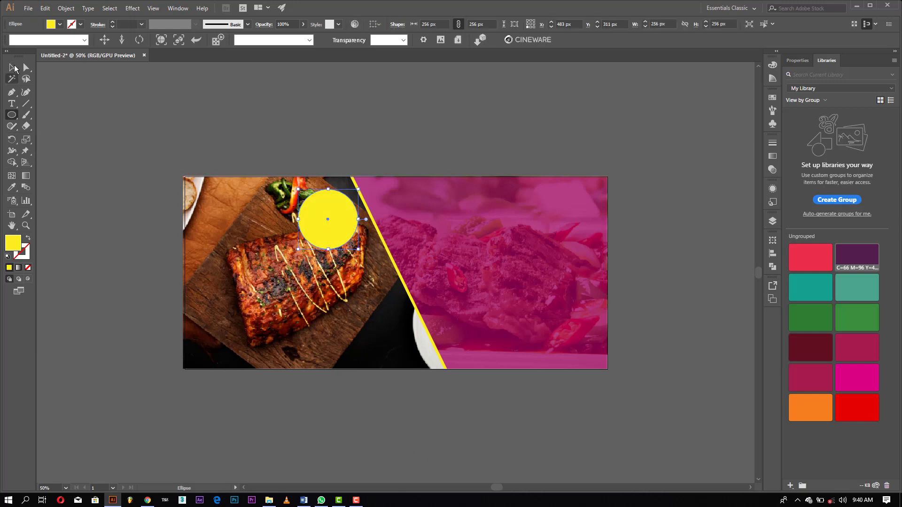
click(368, 165)
mouse_move(334, 231)
mouse_down()
mouse_move(379, 230)
mouse_move(378, 241)
mouse_move(430, 162)
mouse_up()
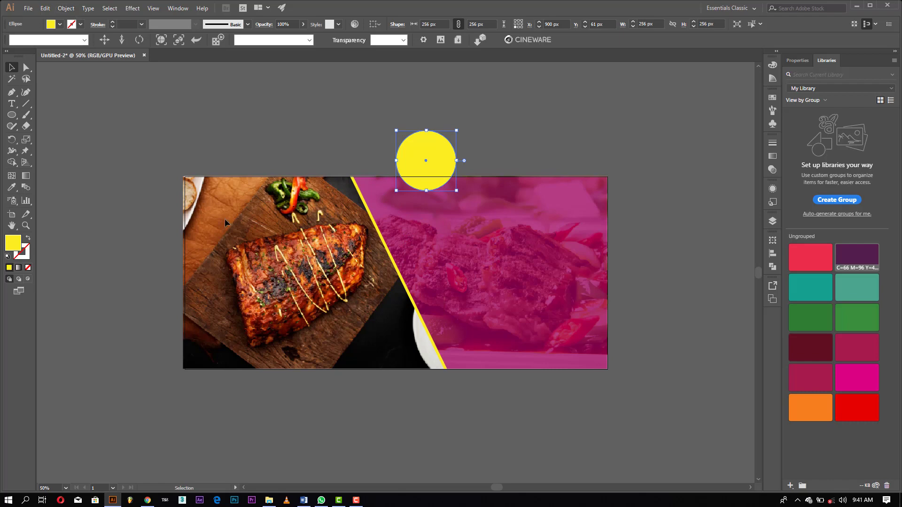
Step: Unlock all artwork and slide the grilled-meat photo left inside its clip to reveal more plate
click(311, 265)
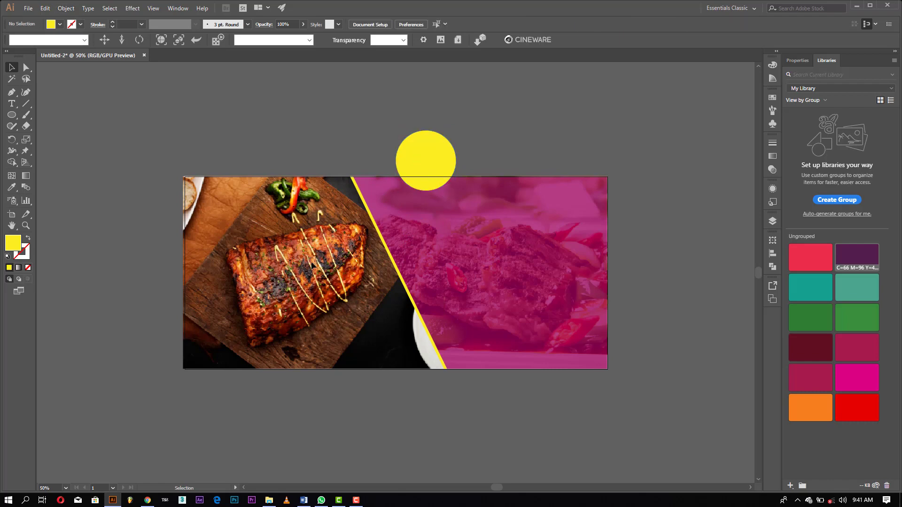
click(70, 8)
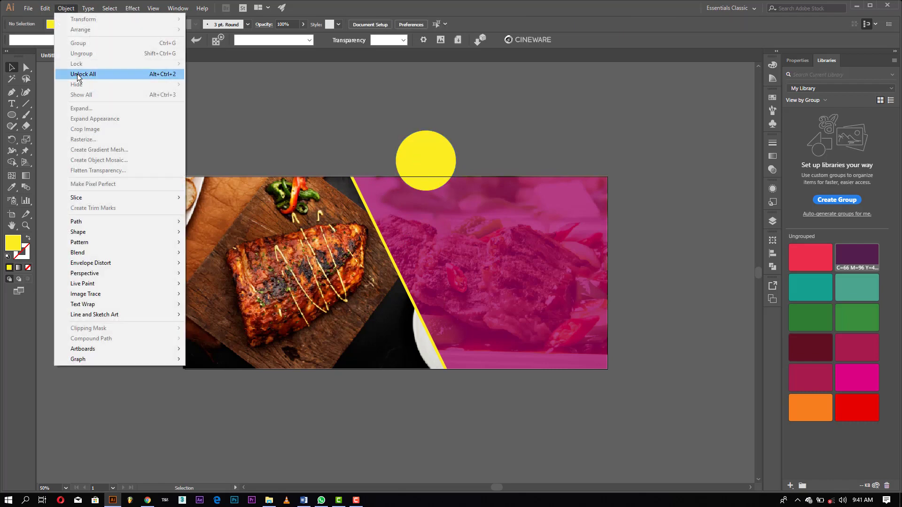
click(77, 74)
double_click(336, 272)
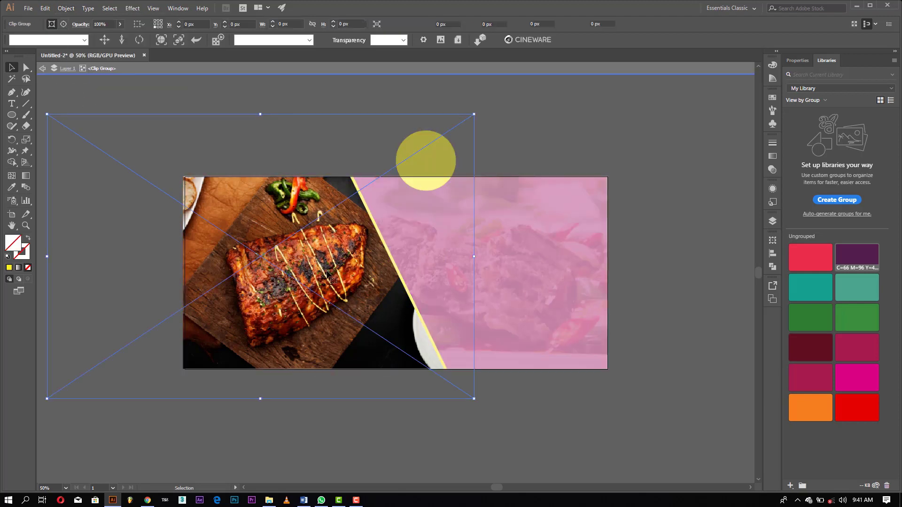
drag(339, 273, 305, 275)
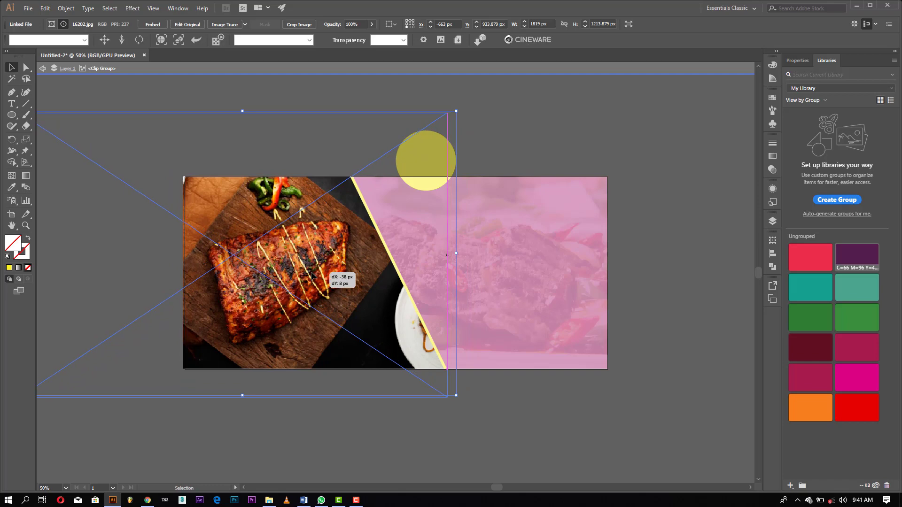
double_click(408, 95)
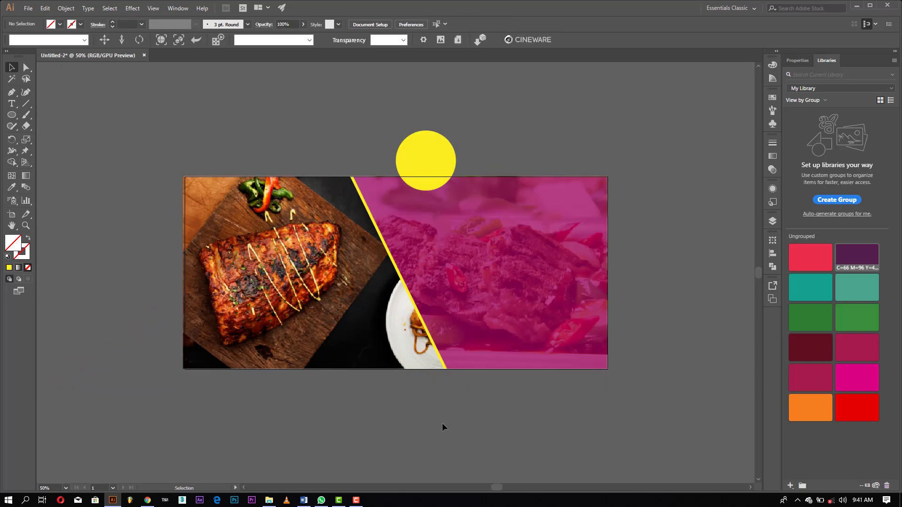
click(425, 345)
Step: Move the yellow circle onto the diagonal divider and fill it white
click(441, 423)
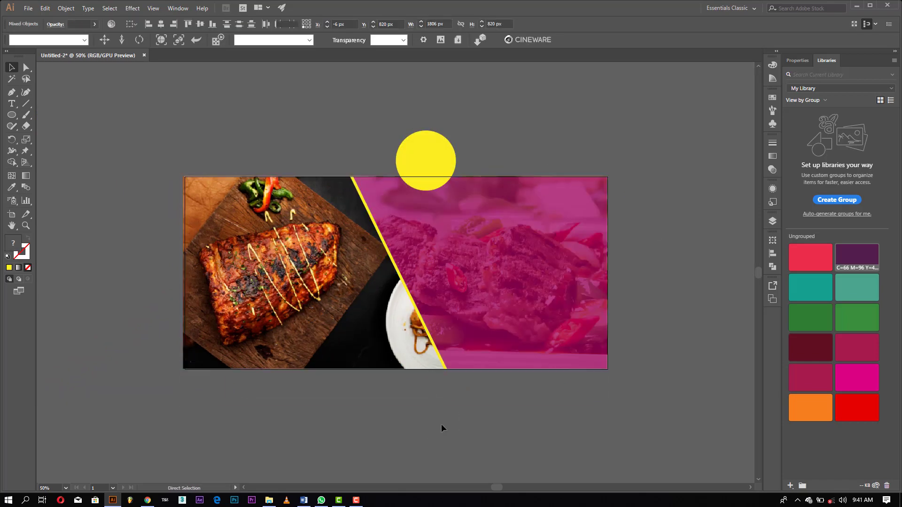
drag(420, 160, 376, 236)
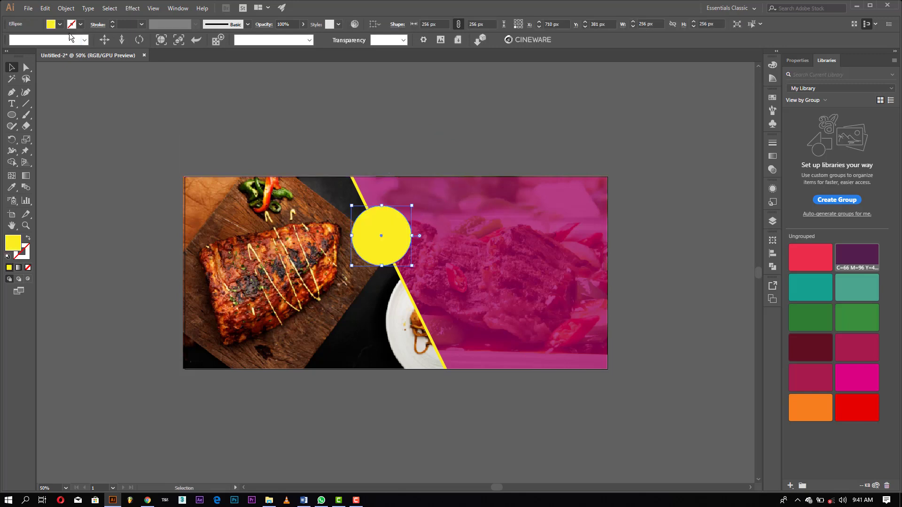
click(60, 24)
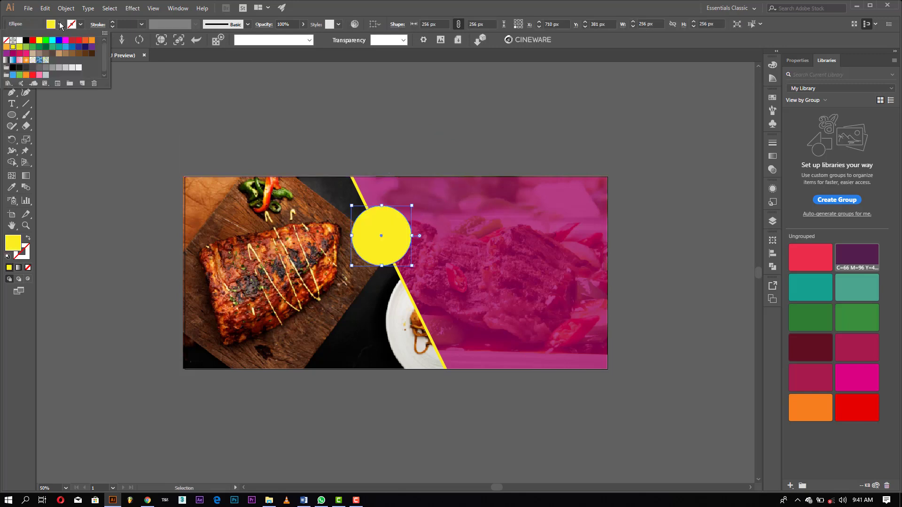
click(19, 41)
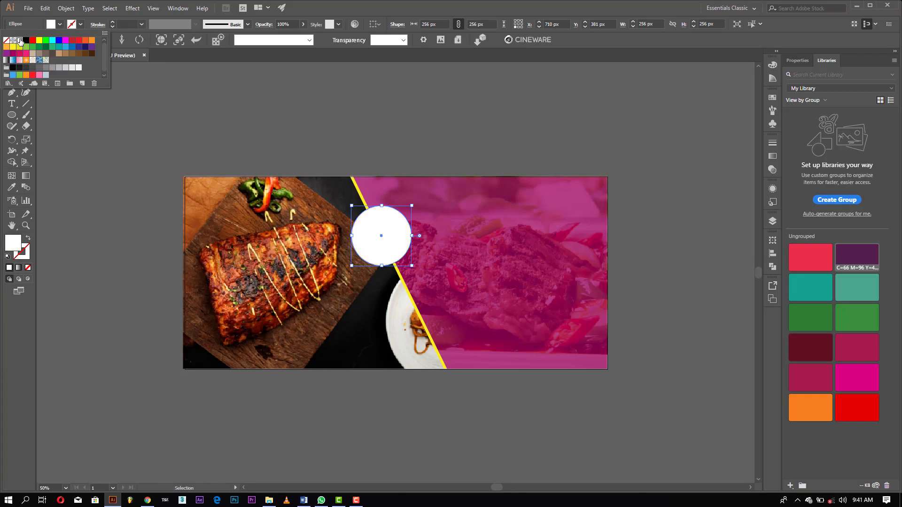
click(435, 95)
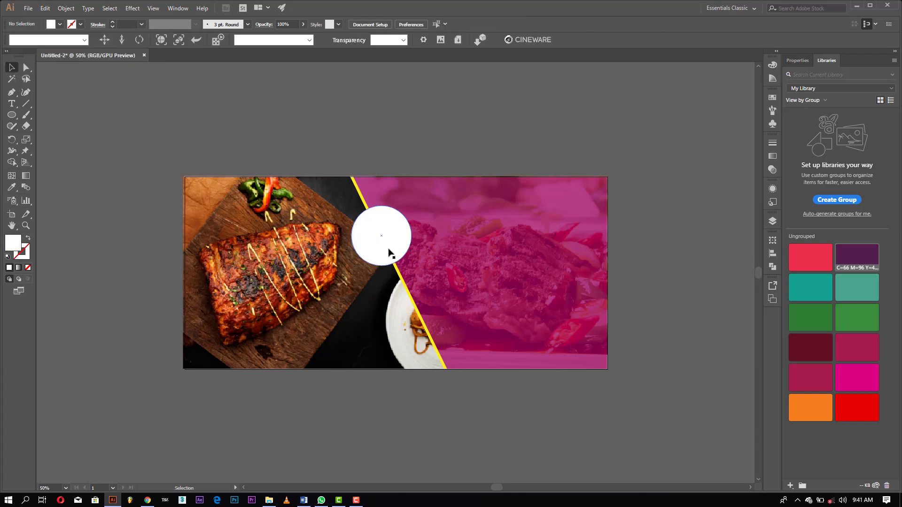
Step: Duplicate the white circle up toward the top edge and shrink the copy slightly
drag(384, 248, 475, 203)
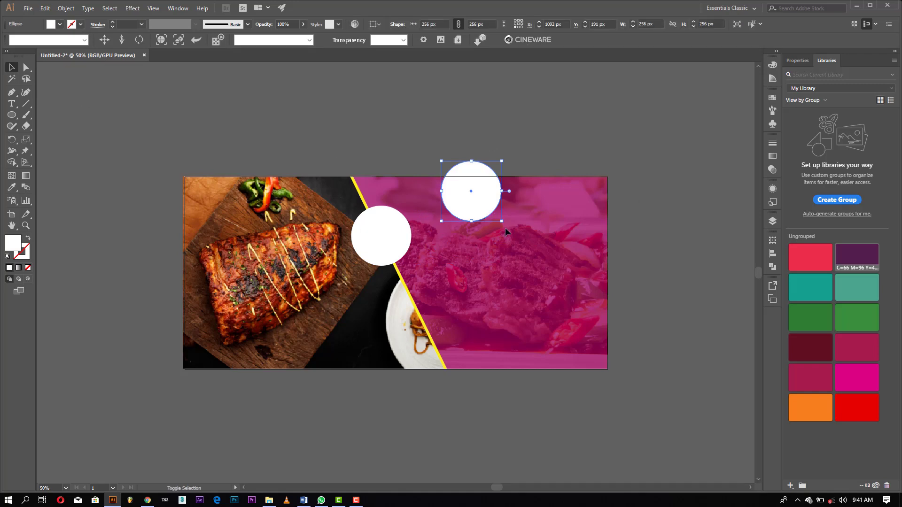
drag(501, 221, 499, 219)
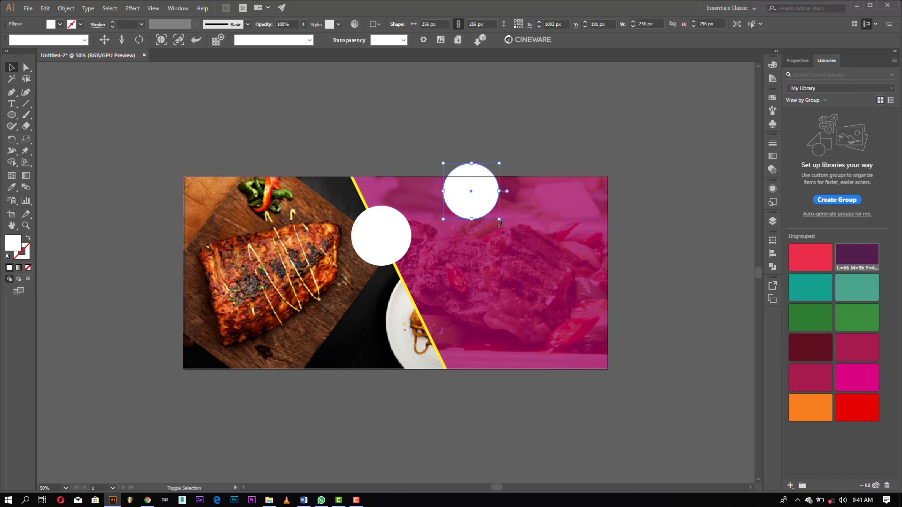
key(ctrl+shift+a)
Step: Place the pizza photo over the top white circle
click(28, 9)
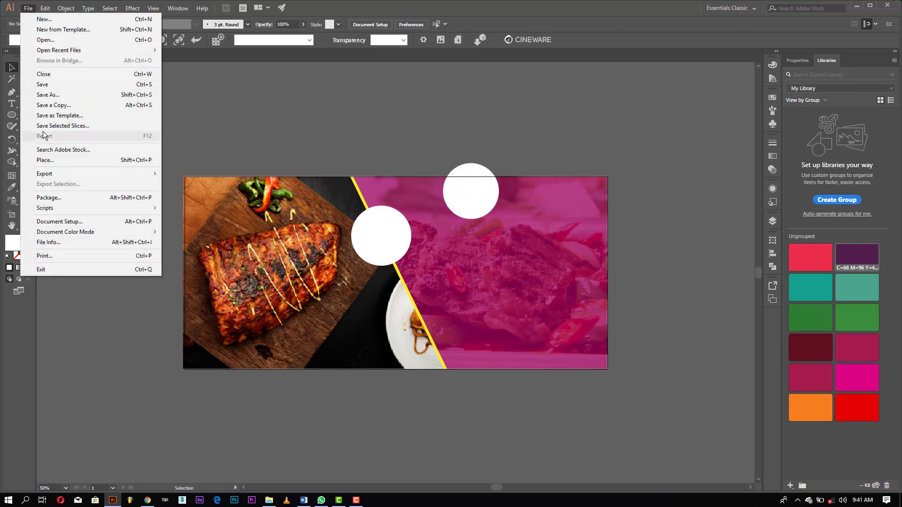
click(51, 162)
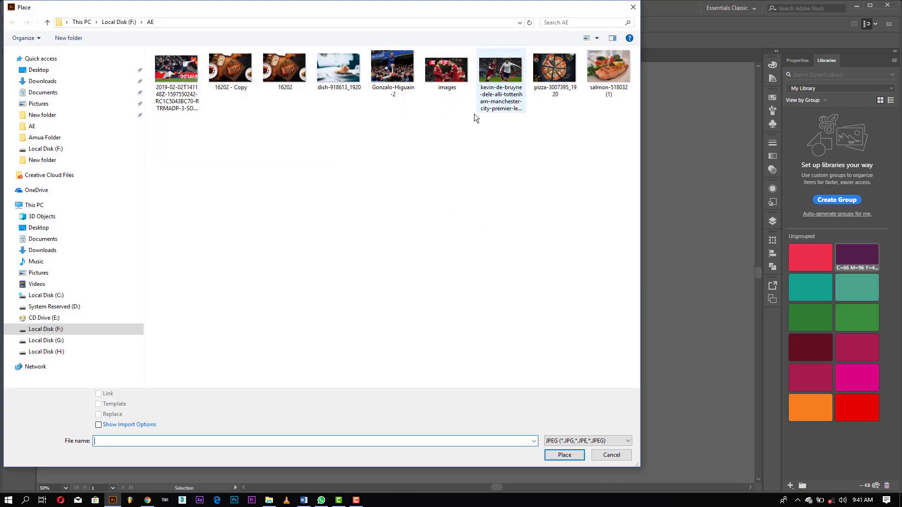
double_click(564, 70)
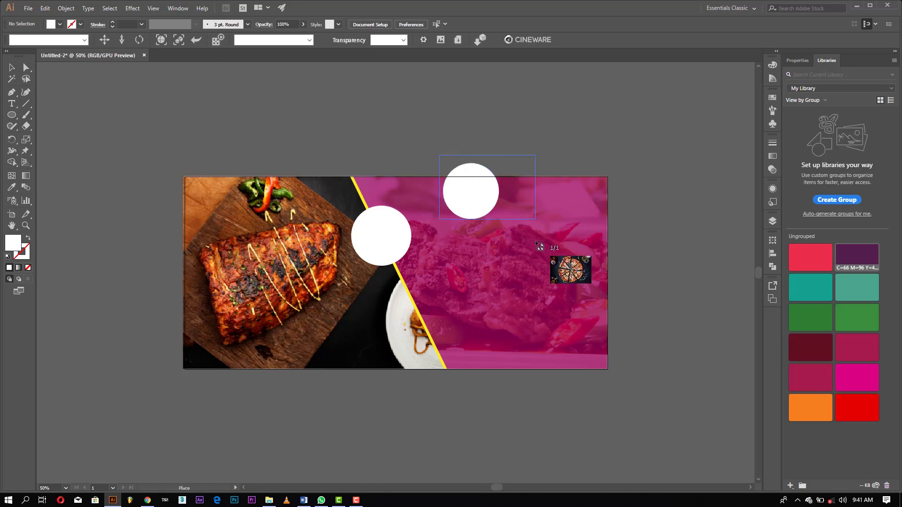
drag(540, 247, 531, 216)
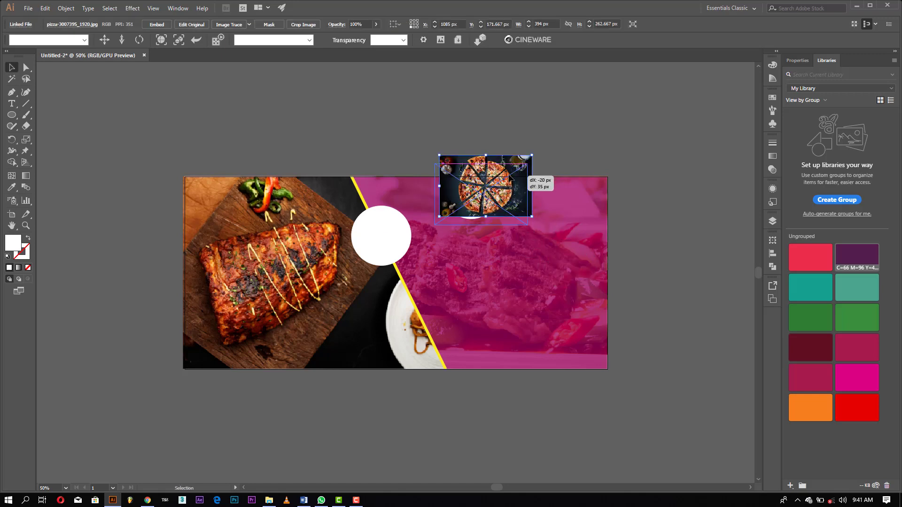
drag(513, 173, 515, 195)
Step: Bring the circle in front of the pizza and clip the photo into it above the banner
click(477, 168)
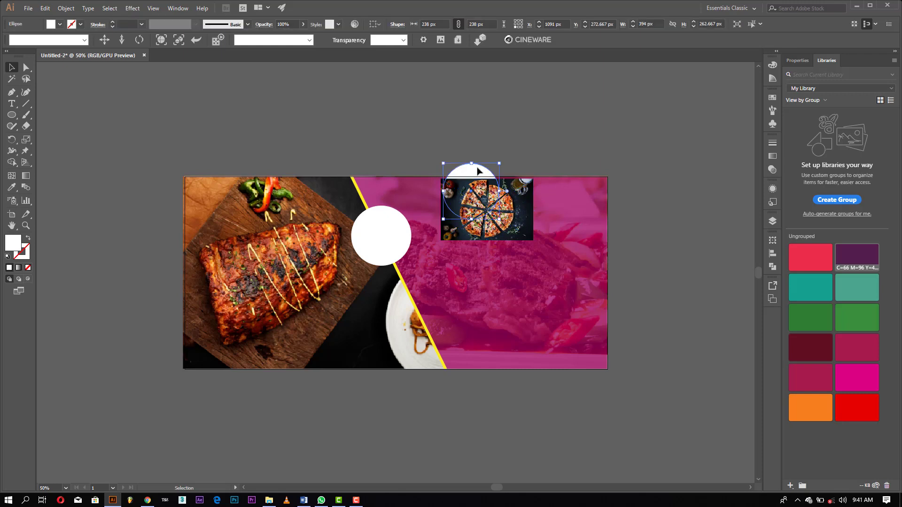
right_click(477, 167)
mouse_move(525, 314)
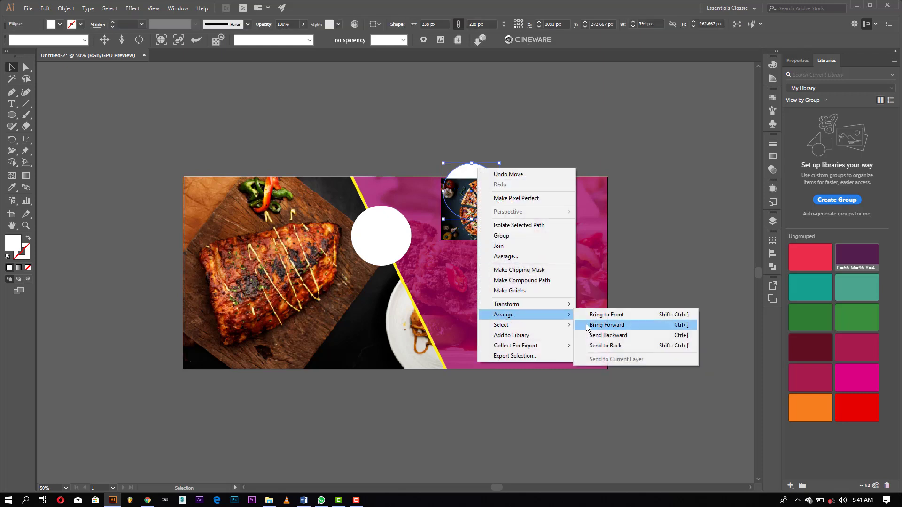
click(599, 314)
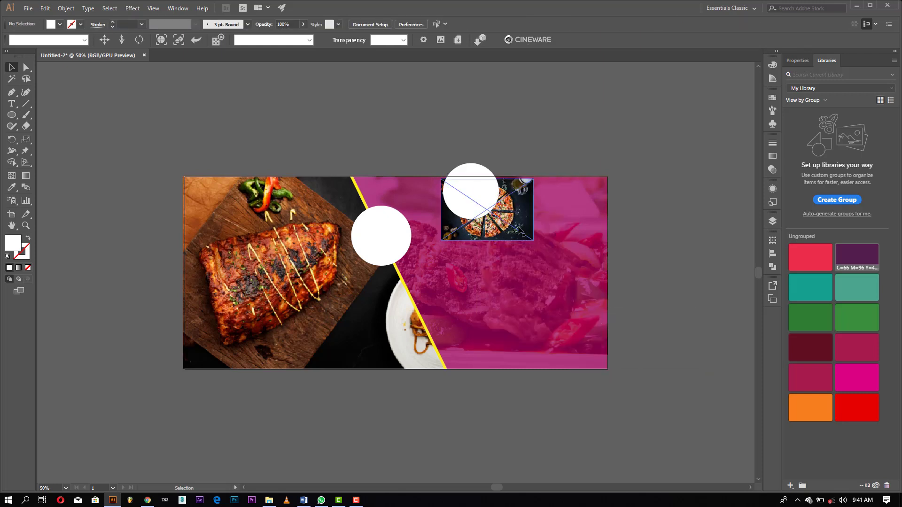
drag(516, 216, 500, 201)
click(508, 149)
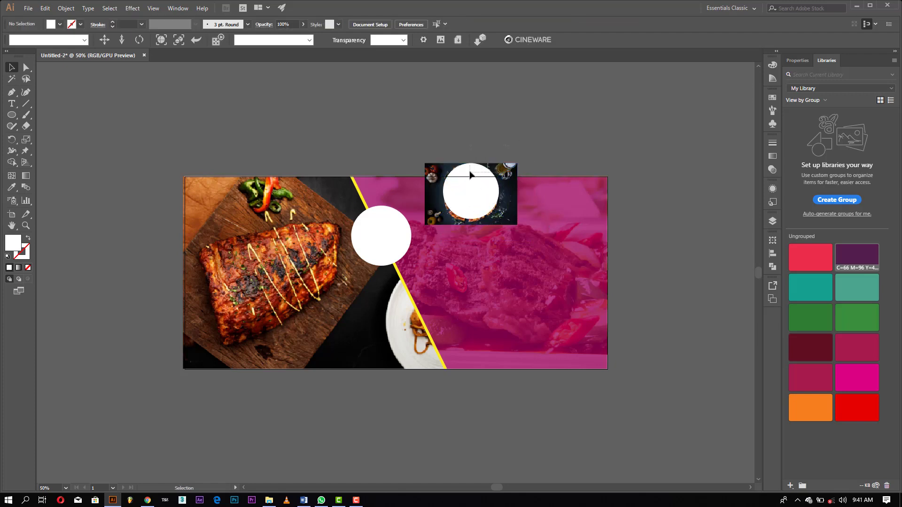
drag(470, 175, 494, 125)
right_click(494, 125)
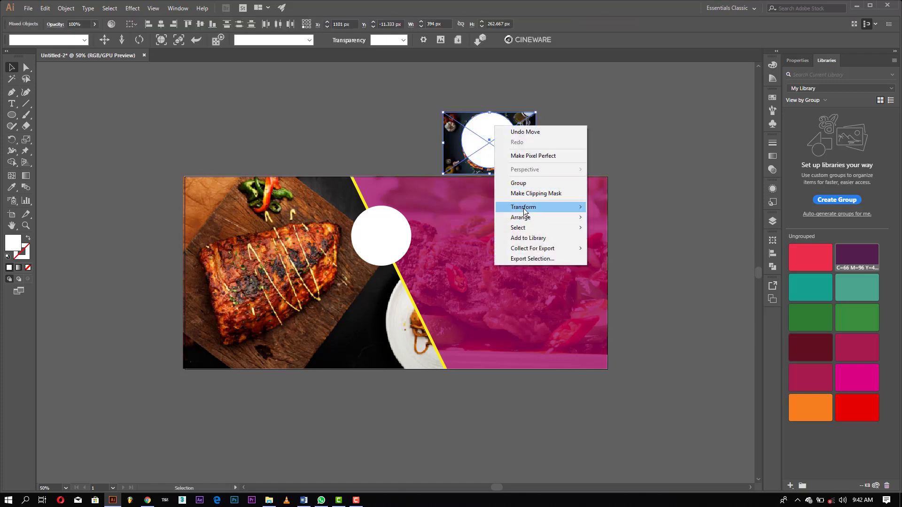
click(529, 192)
click(554, 135)
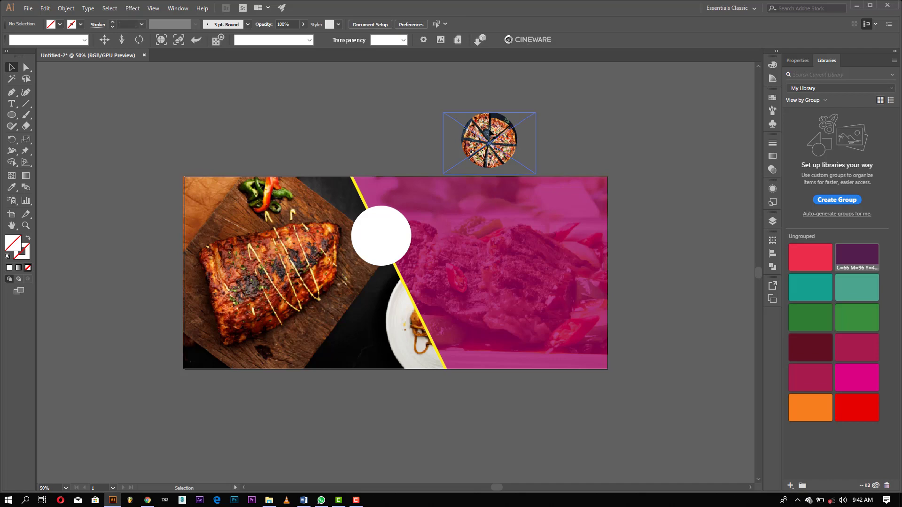
Step: Shrink the pizza inside its clip and move the round pizza onto the divider's white circle
double_click(489, 132)
drag(536, 174, 527, 168)
drag(475, 139, 484, 140)
double_click(566, 131)
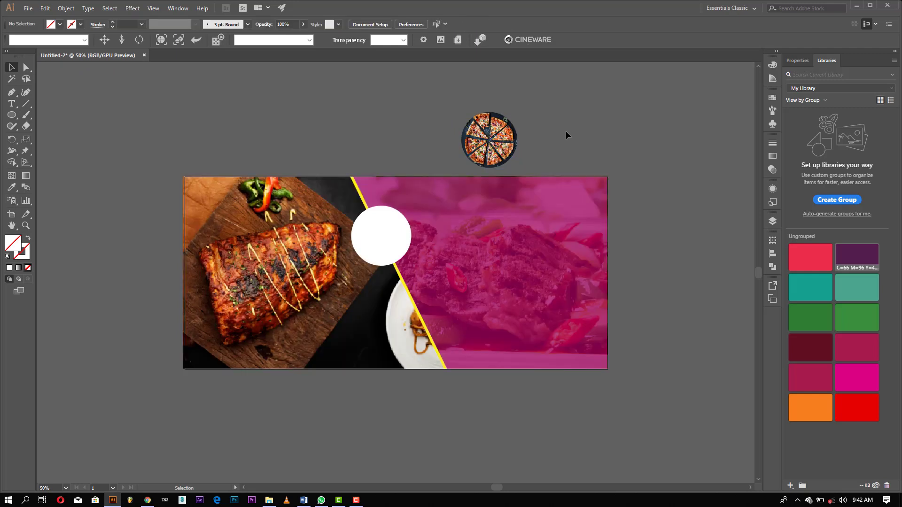
drag(490, 125, 380, 227)
click(407, 170)
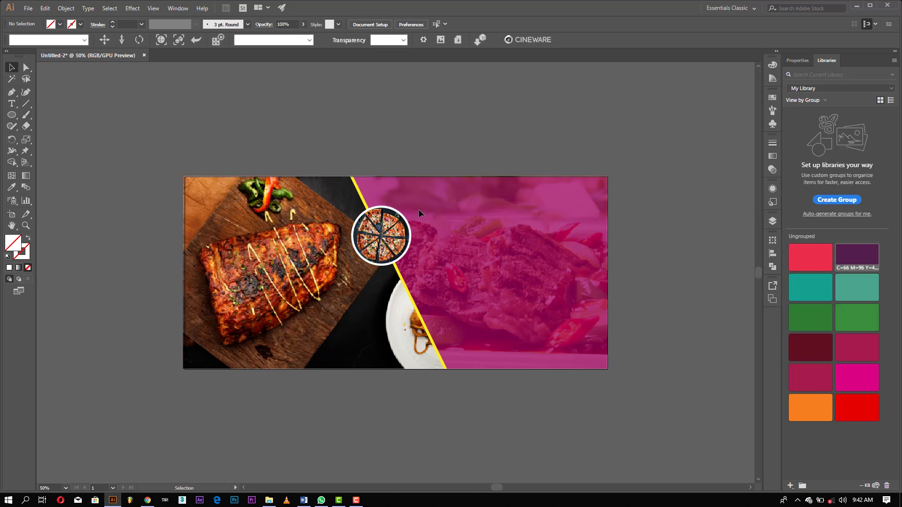
Step: Duplicate the pizza circle and enlarge the copy to about 452 px below the small one
drag(418, 209, 345, 261)
alt+drag(394, 231, 484, 124)
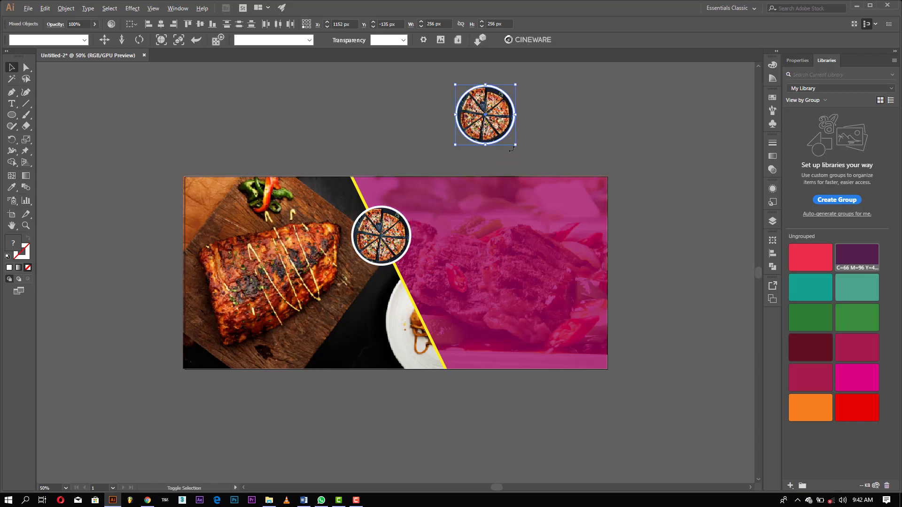
drag(515, 145, 530, 160)
drag(493, 123, 415, 311)
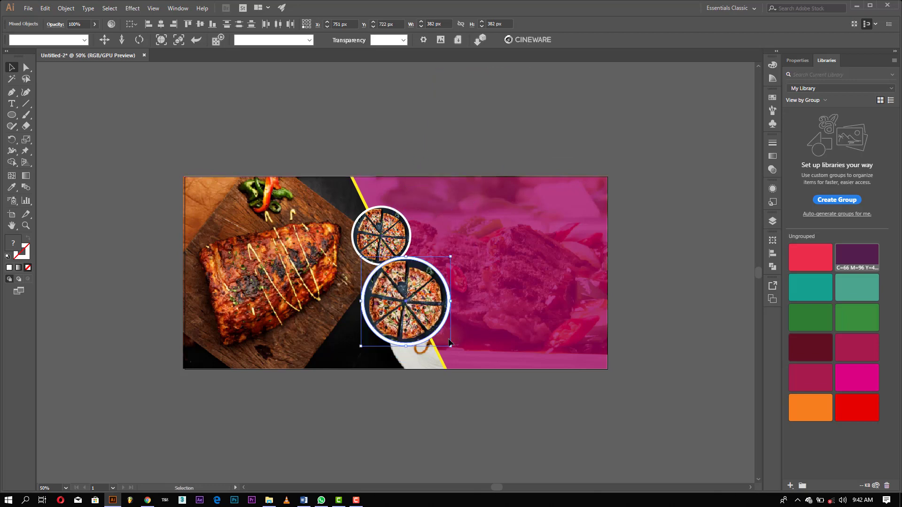
drag(451, 346, 466, 362)
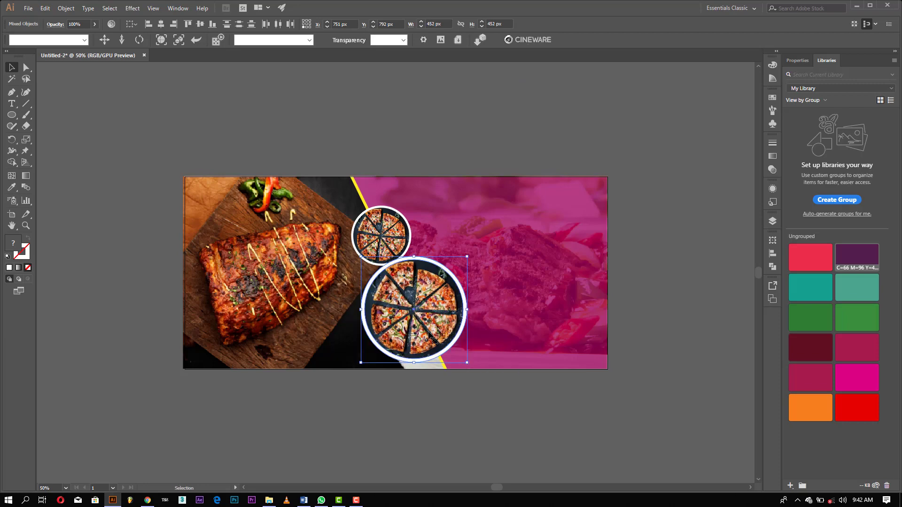
Step: Enlarge the small upper pizza circle slightly
click(403, 246)
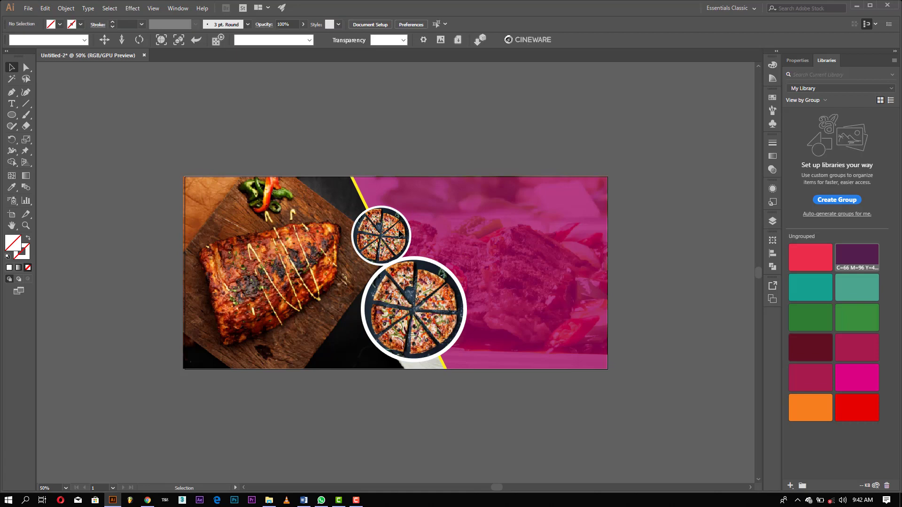
shift+click(411, 279)
shift+click(410, 266)
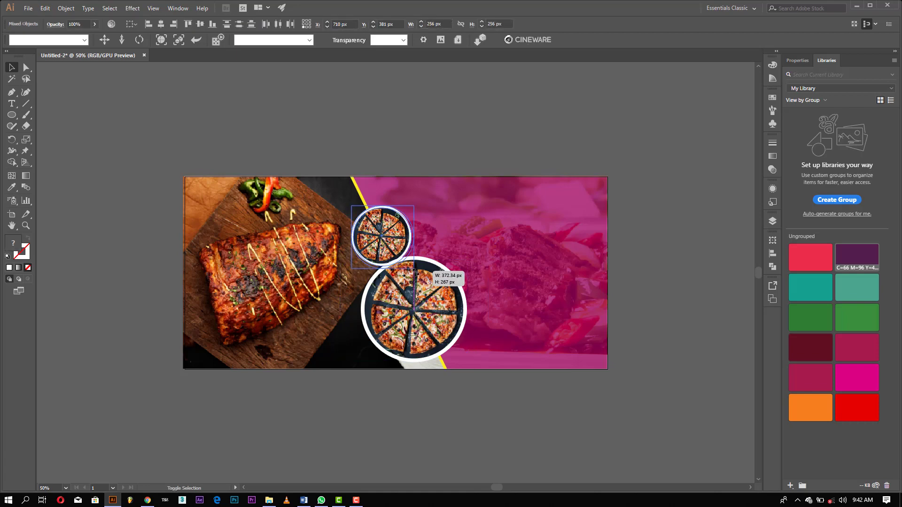
drag(411, 266, 416, 270)
click(513, 249)
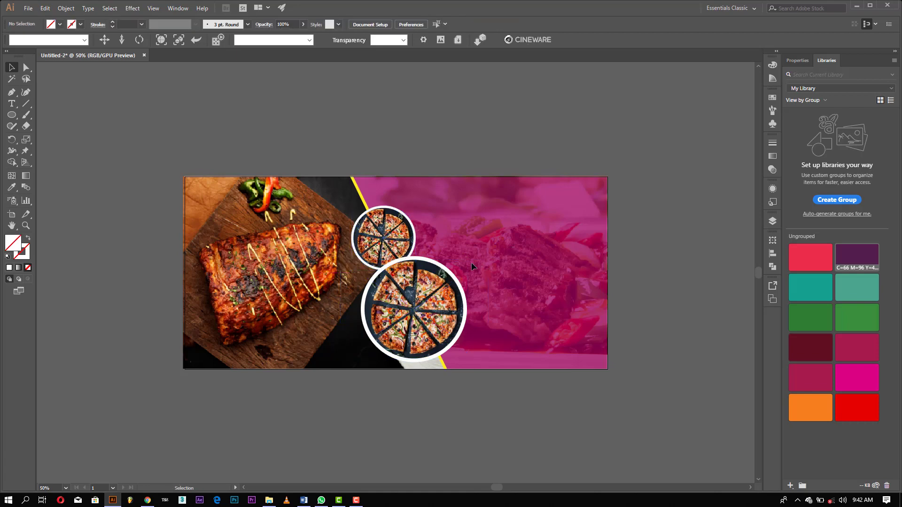
Step: Relink the lower circle's pizza image to dish-918613_1920
double_click(421, 297)
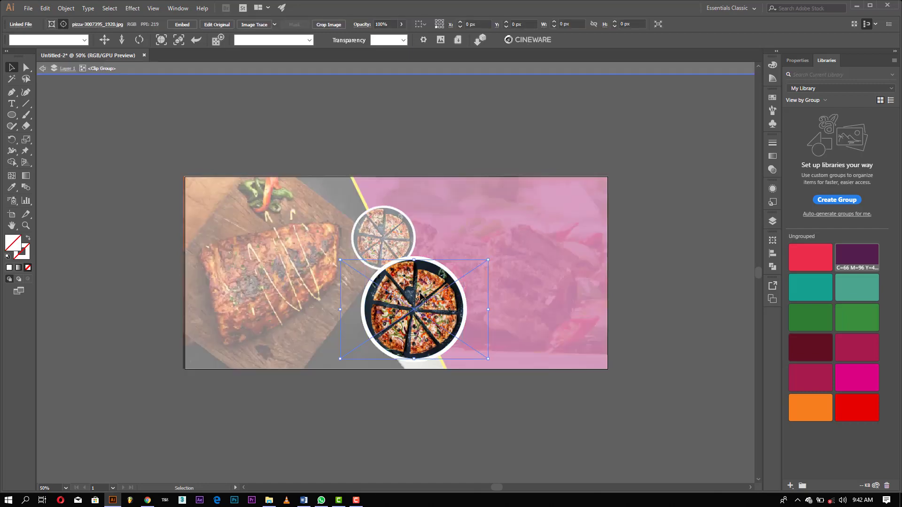
click(80, 26)
click(82, 43)
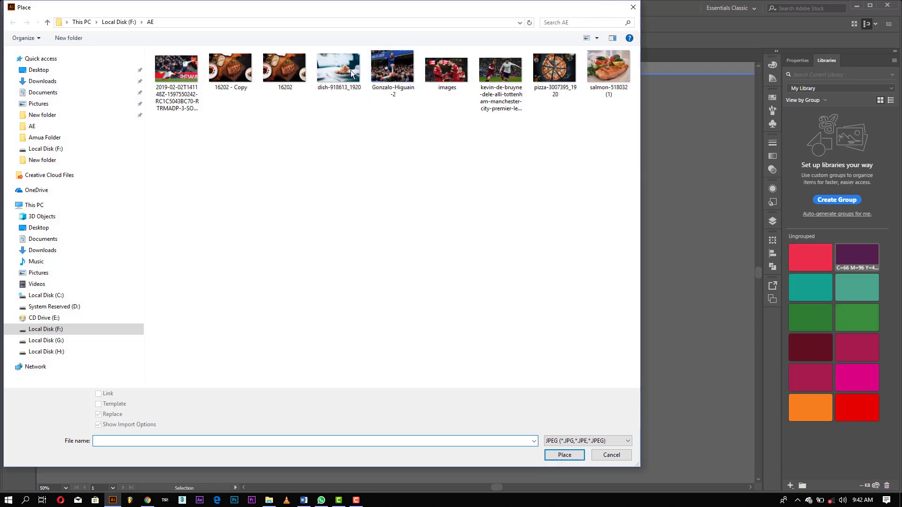
double_click(325, 77)
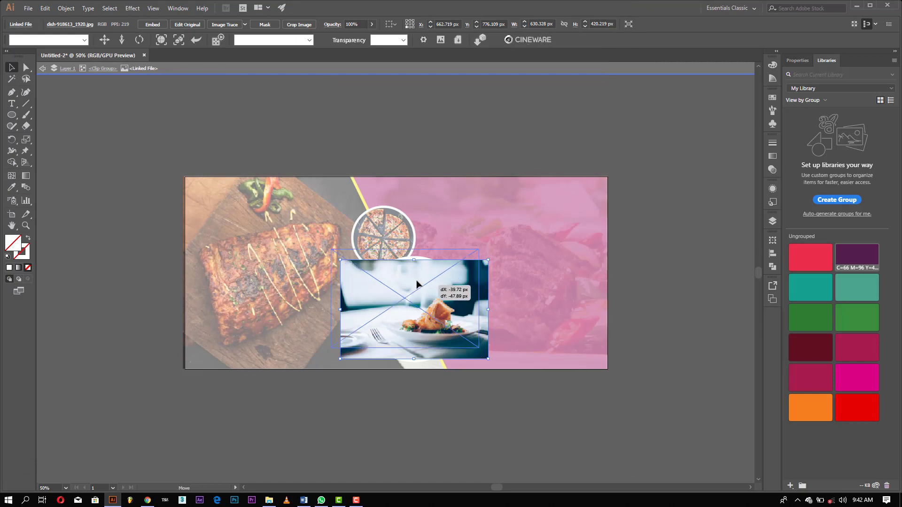
Step: Scale and centre the dish photo to fill the circle, then nudge the circle down 16 px
drag(429, 299, 417, 283)
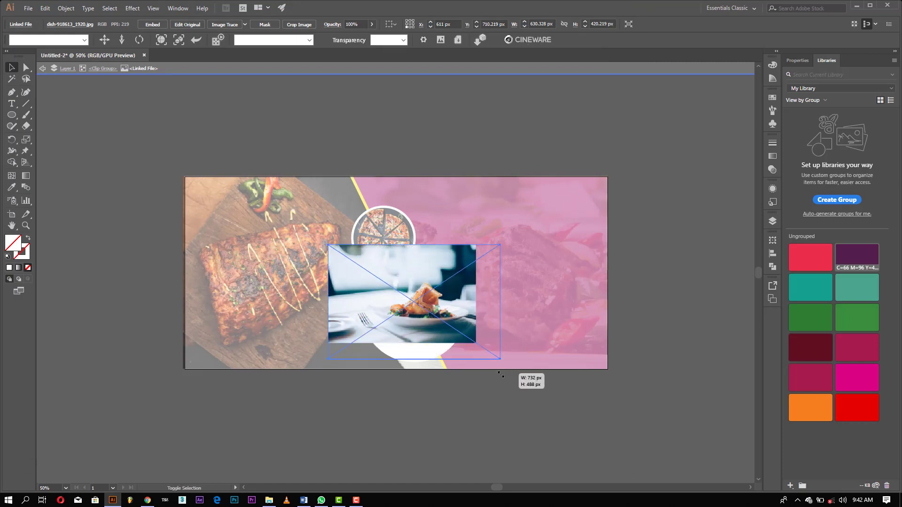
drag(477, 344, 500, 359)
drag(470, 311, 448, 313)
click(499, 467)
double_click(508, 444)
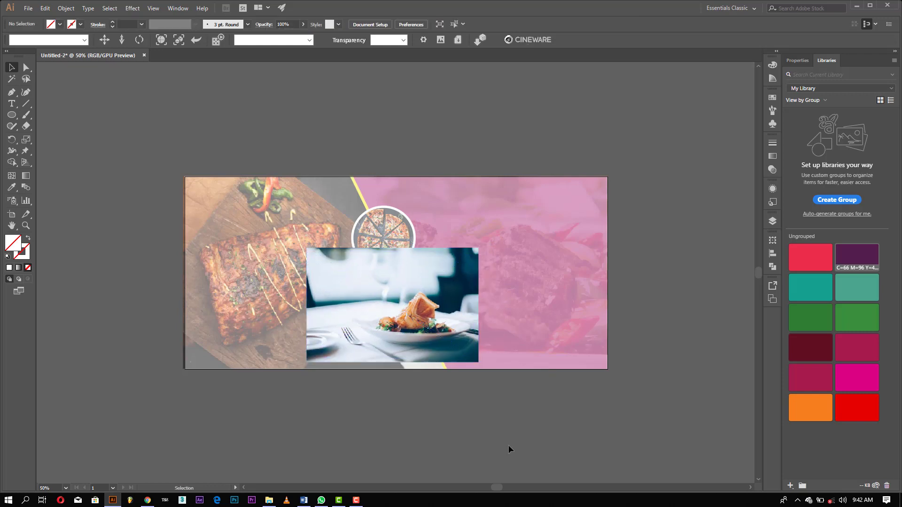
click(428, 320)
key(shift+Down)
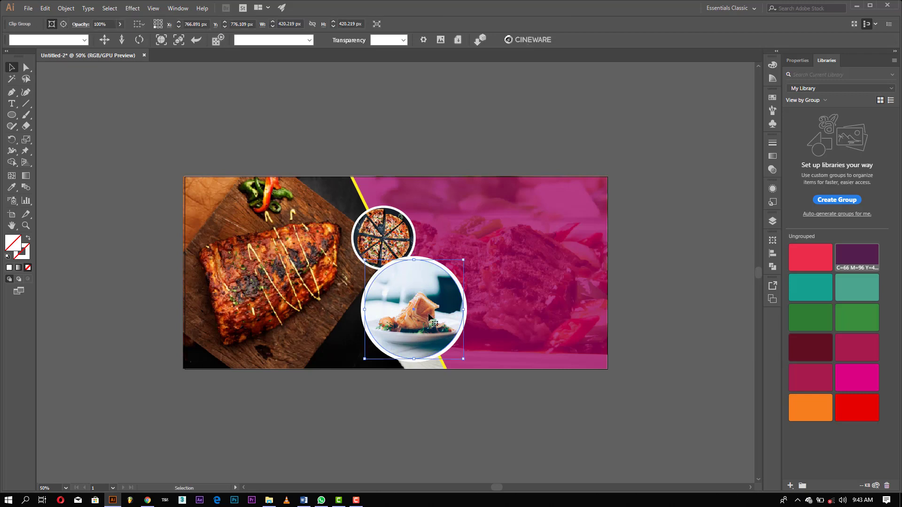
click(473, 401)
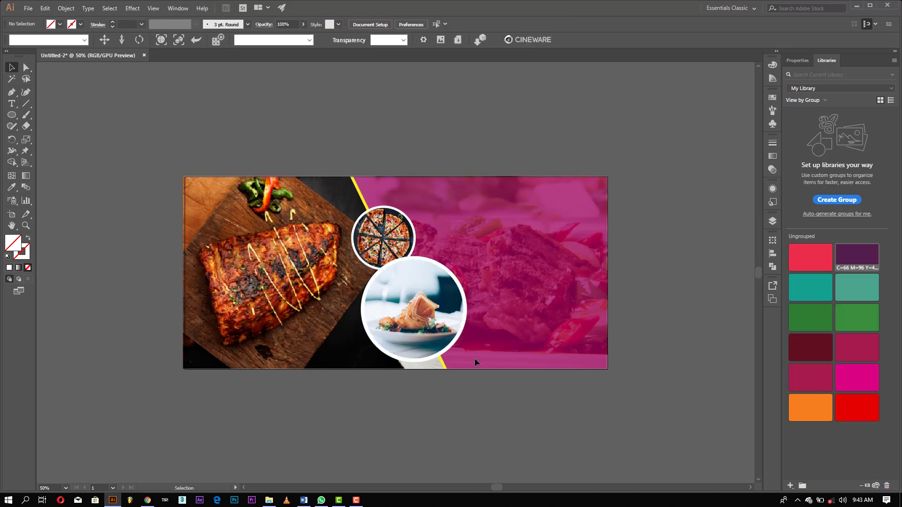
Step: Fill the white ring behind the dish photo with magenta
click(460, 276)
click(60, 25)
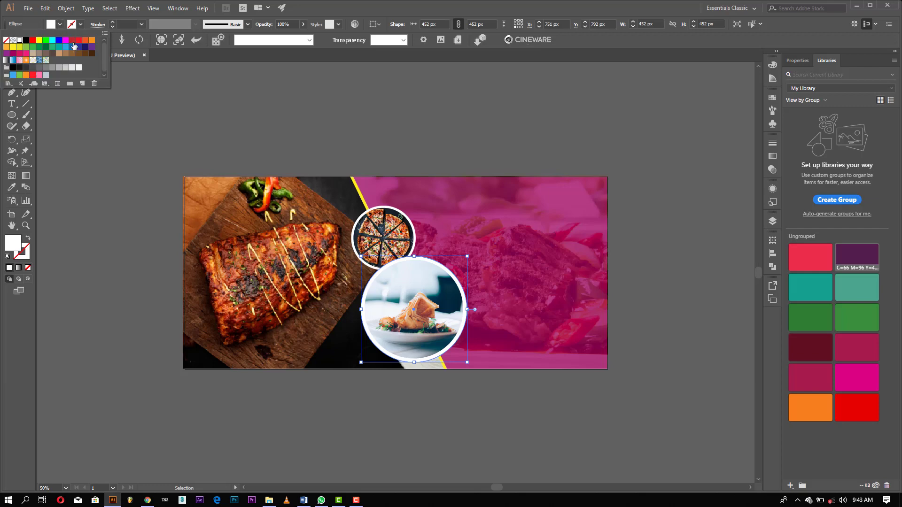
click(13, 55)
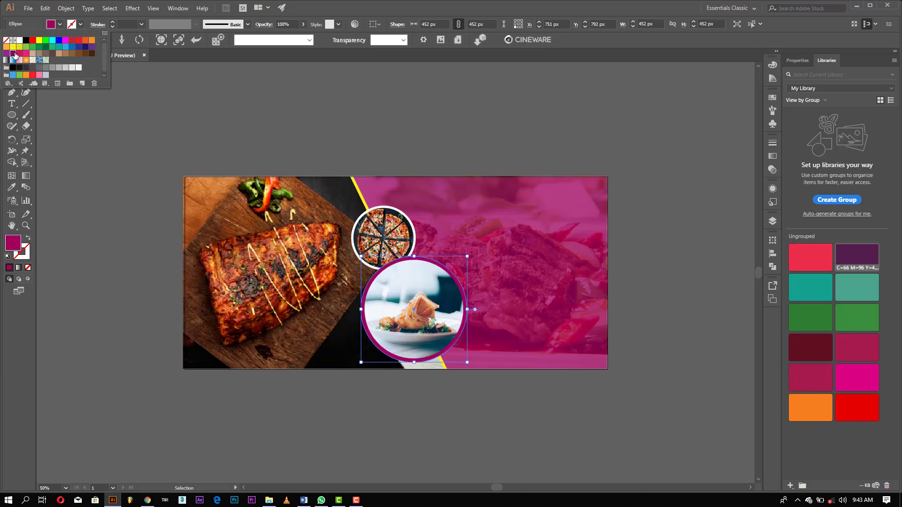
click(568, 151)
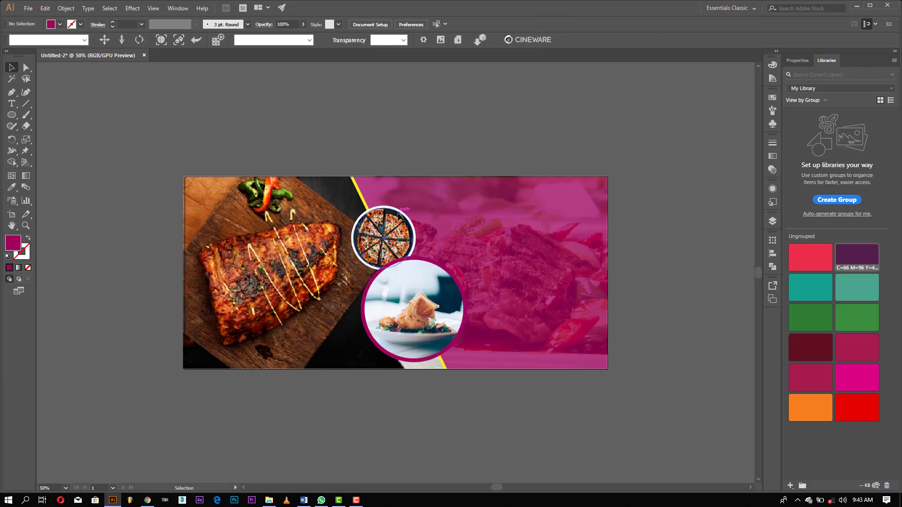
Step: Fill the white ring behind the pizza photo with magenta as well
click(407, 232)
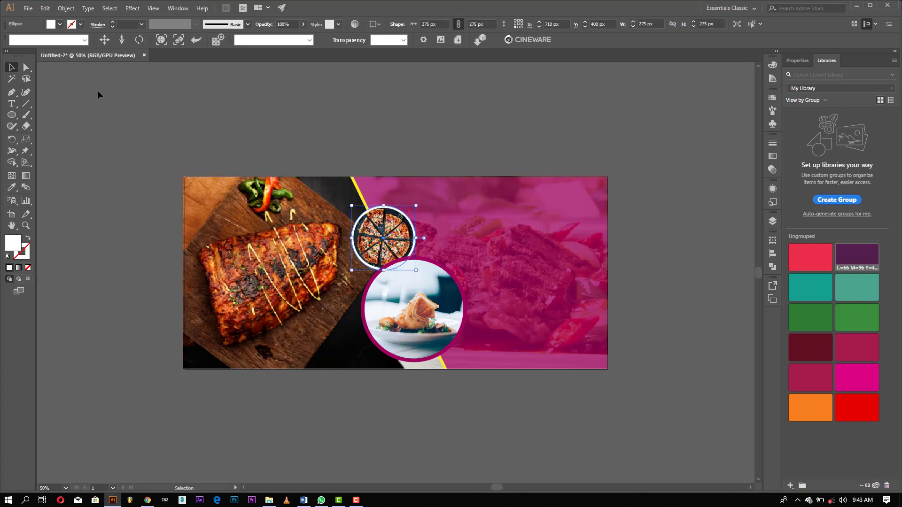
click(52, 23)
click(18, 54)
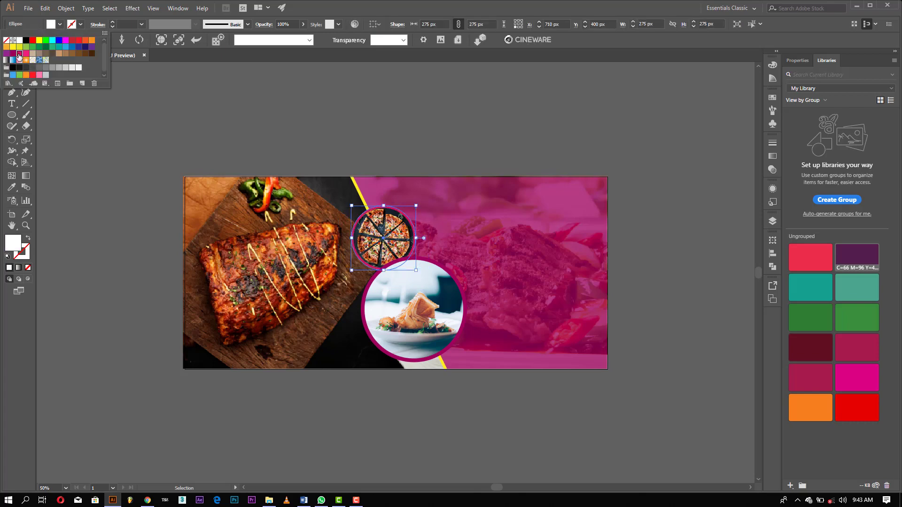
click(446, 142)
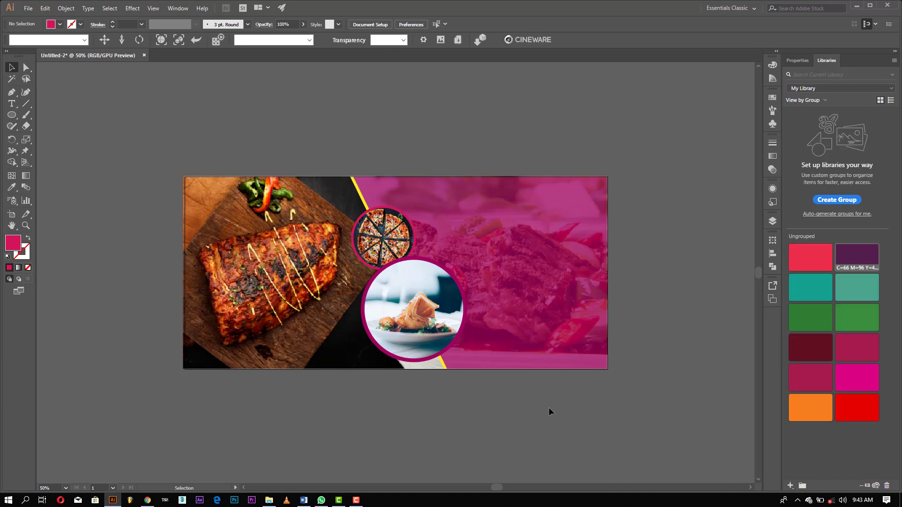
click(462, 288)
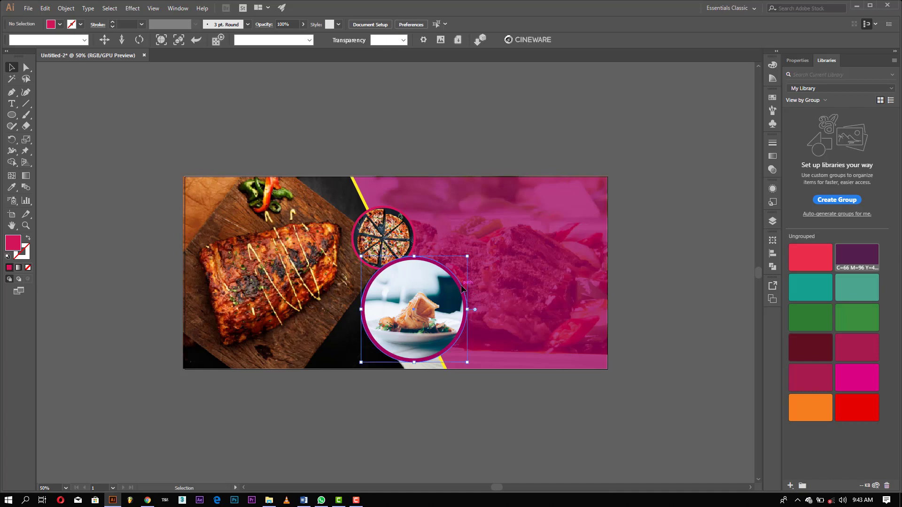
click(519, 386)
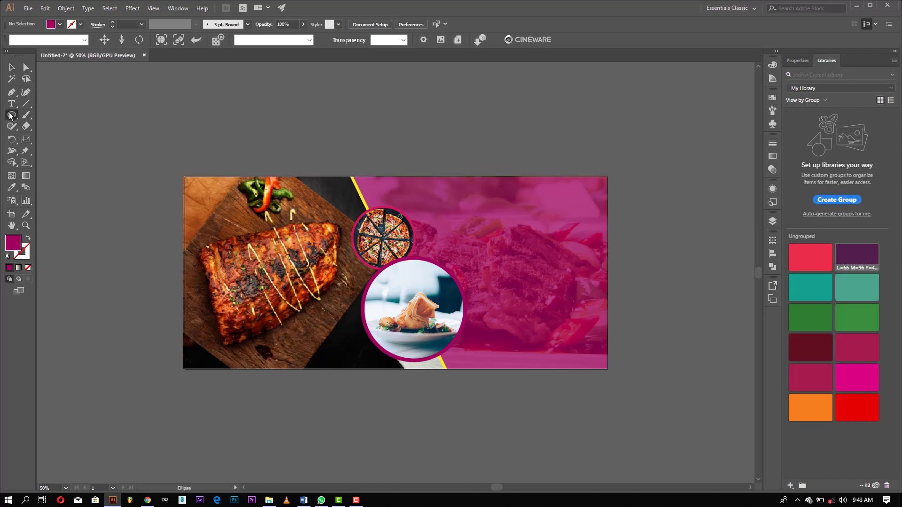
drag(12, 114, 47, 115)
click(13, 68)
Step: Scale both magenta-ringed photo circles up to about 536 px wide and nudge them upward
drag(467, 199, 350, 364)
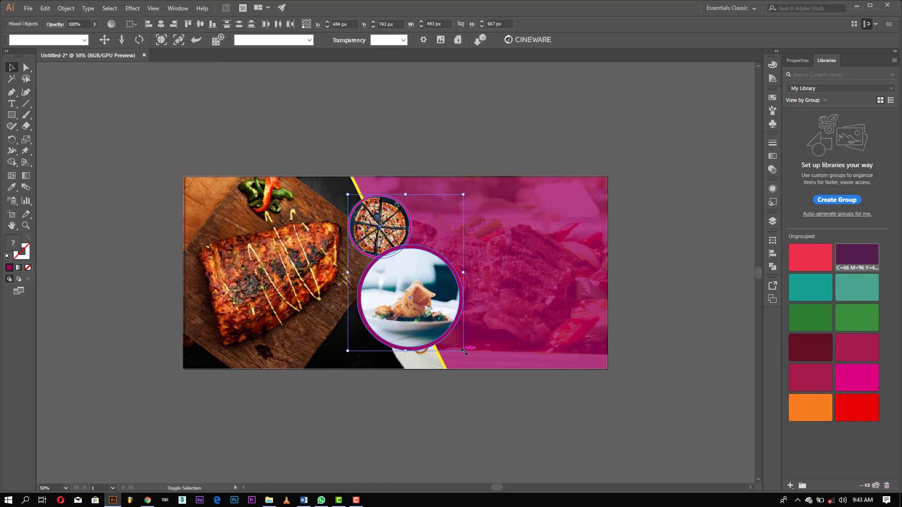
mouse_move(463, 351)
mouse_down()
mouse_move(478, 364)
mouse_move(477, 386)
mouse_up()
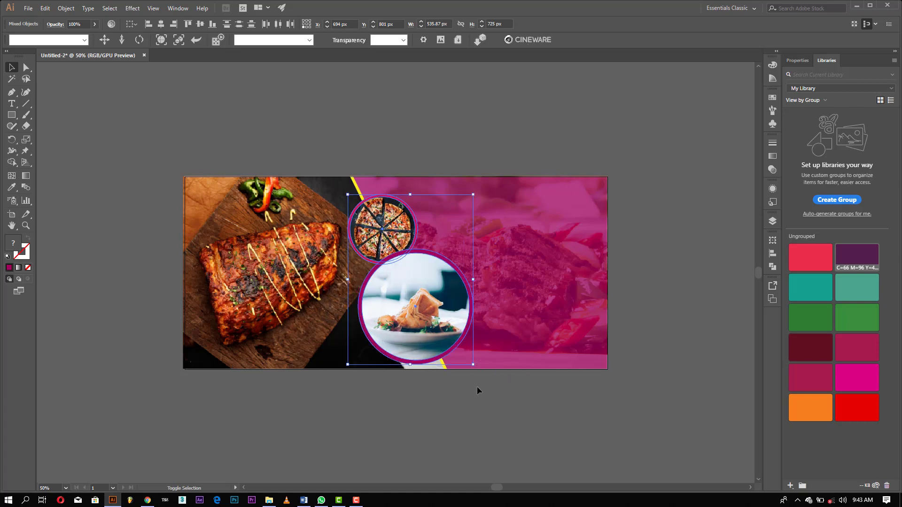
click(490, 281)
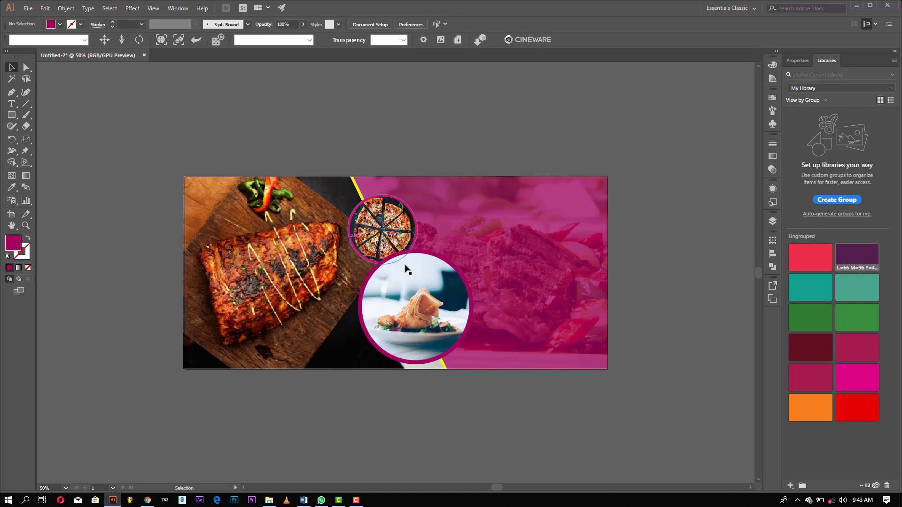
drag(402, 250, 403, 242)
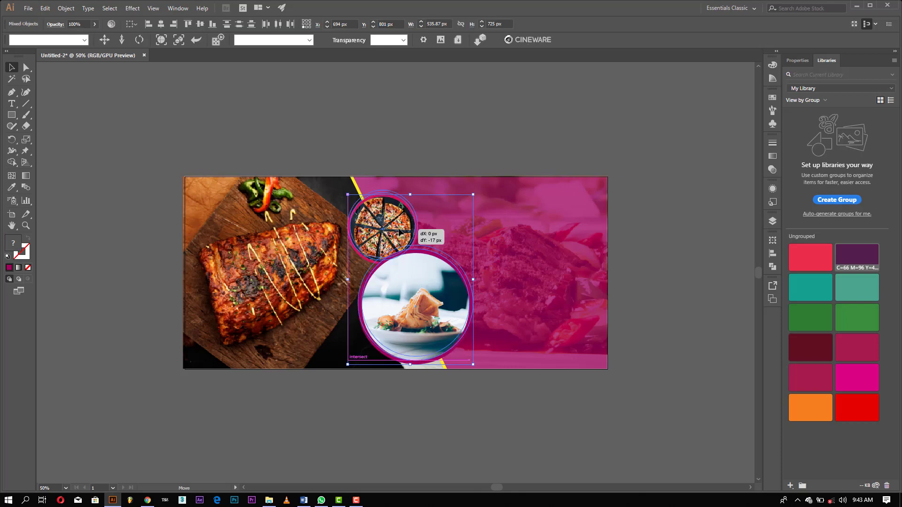
click(507, 269)
Step: Draw a long red 966 × 106 px band across the banner's right side
click(11, 114)
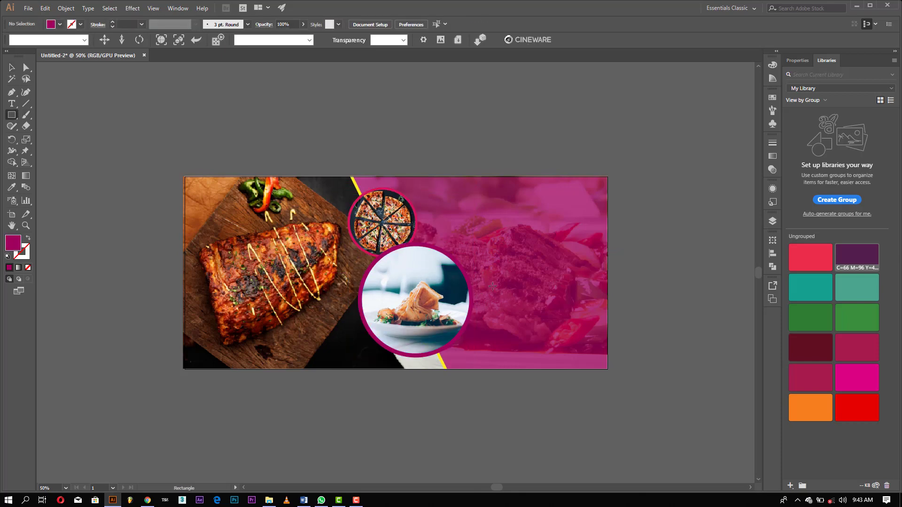
drag(390, 239, 616, 263)
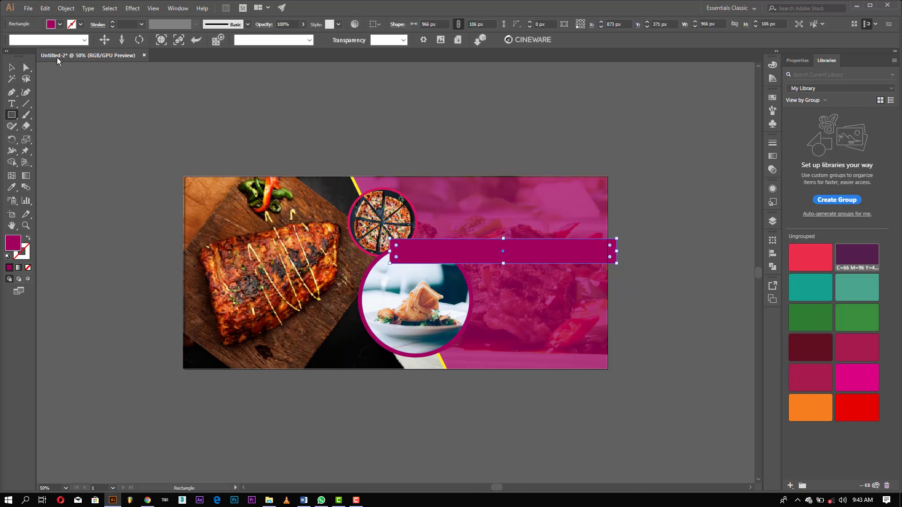
click(60, 24)
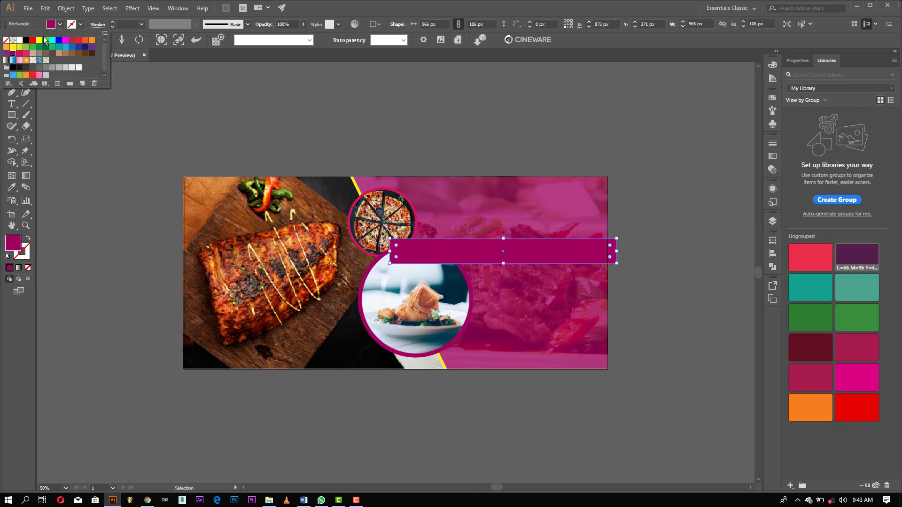
click(72, 41)
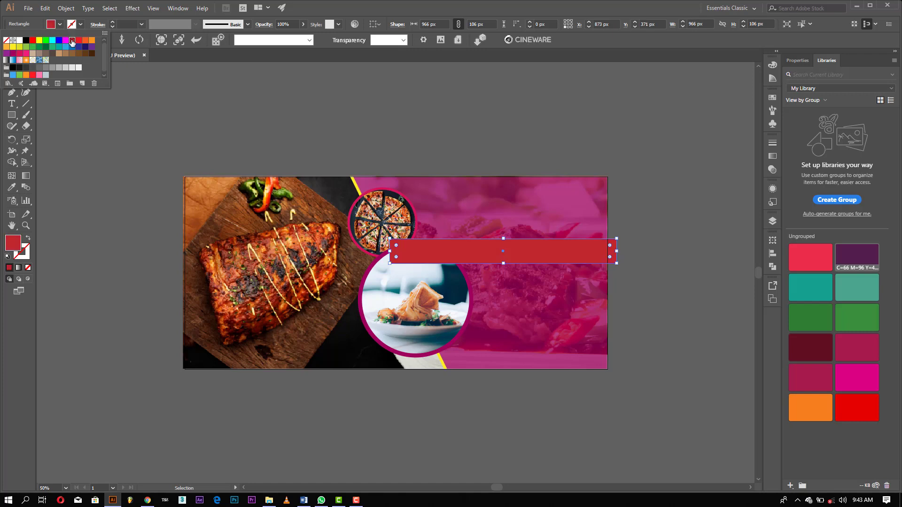
Step: Bring the pizza and dish circles to front, above the red band
click(492, 182)
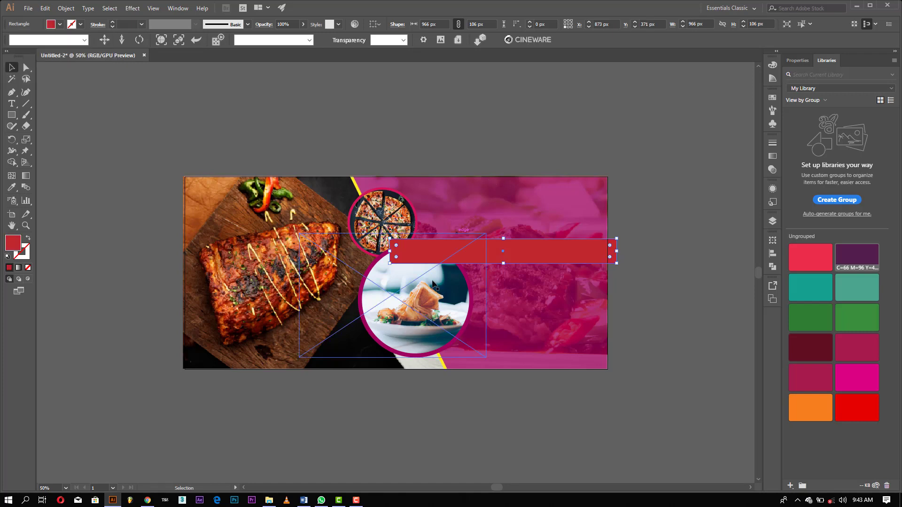
shift+click(410, 263)
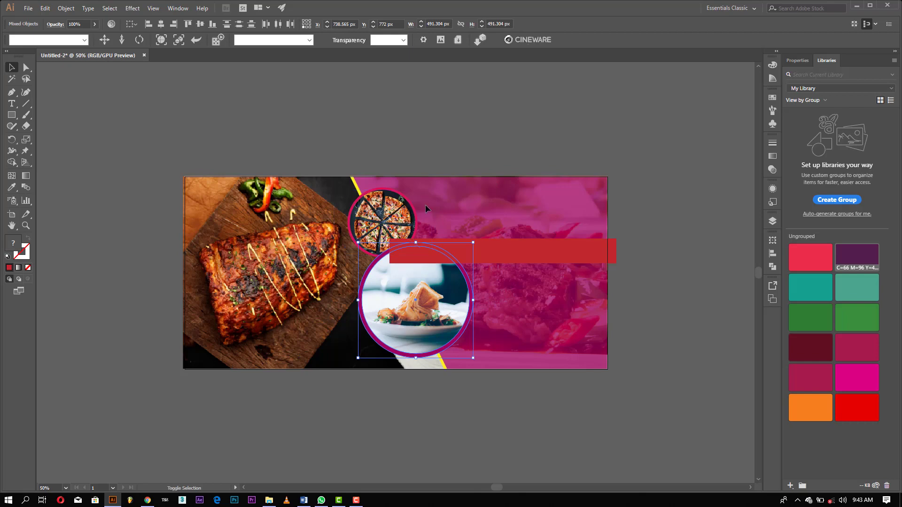
shift+click(389, 215)
right_click(390, 214)
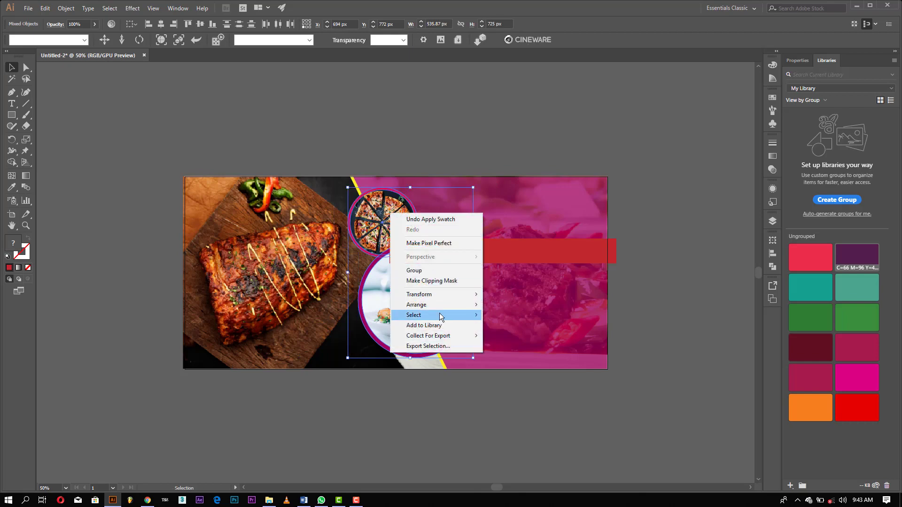
click(504, 305)
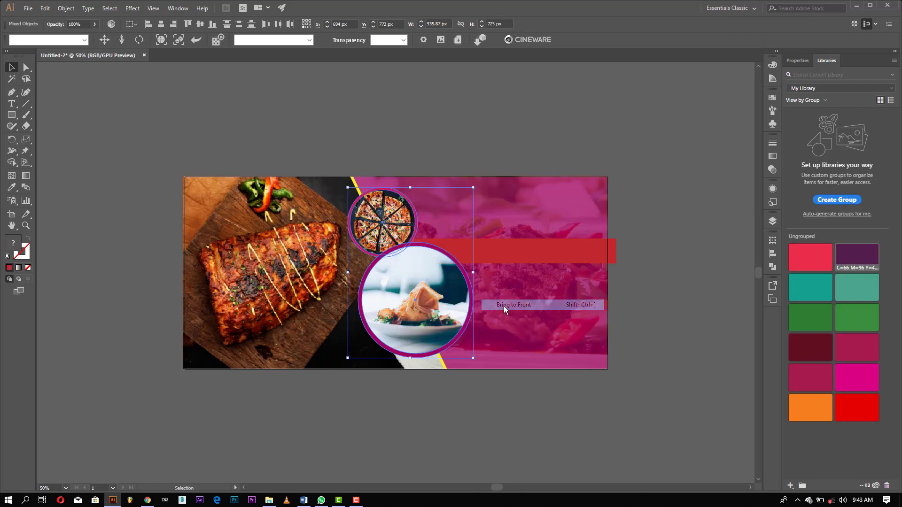
click(542, 281)
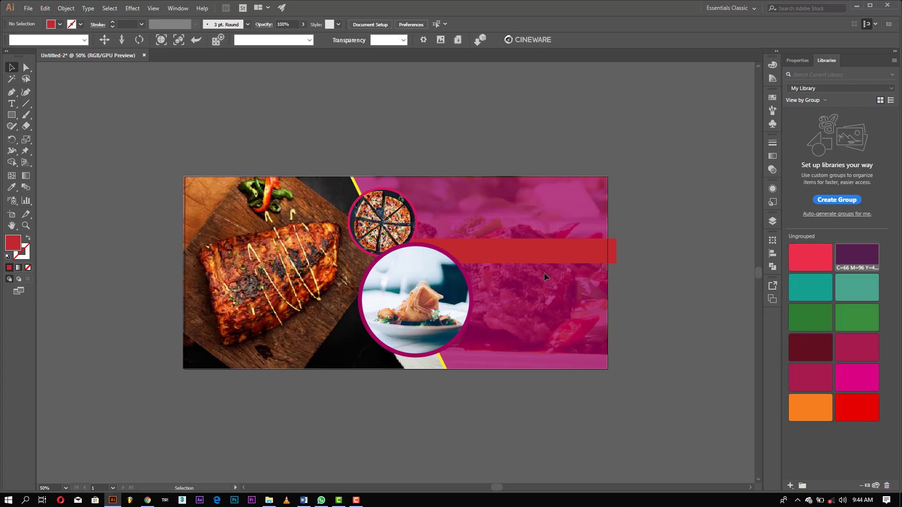
Step: Add a 72 pt text line reading 'SPECIAL' above the red band
click(11, 103)
click(509, 211)
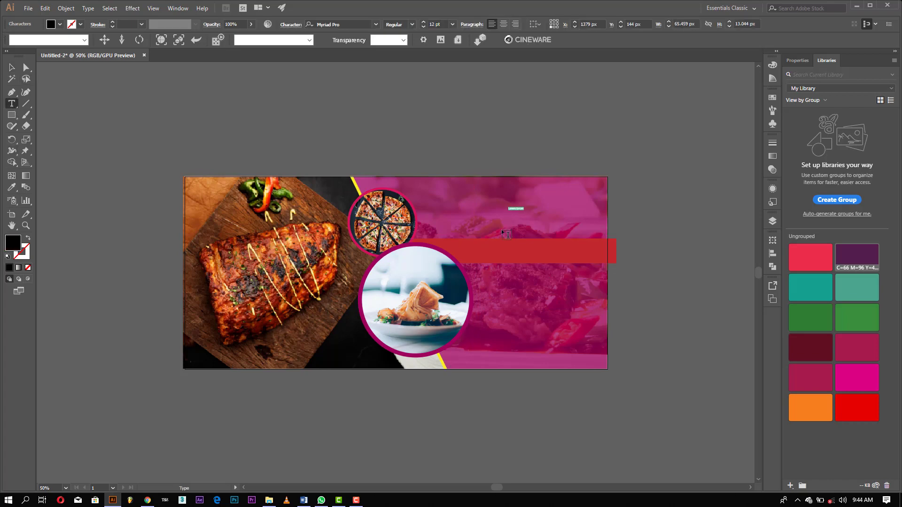
click(451, 24)
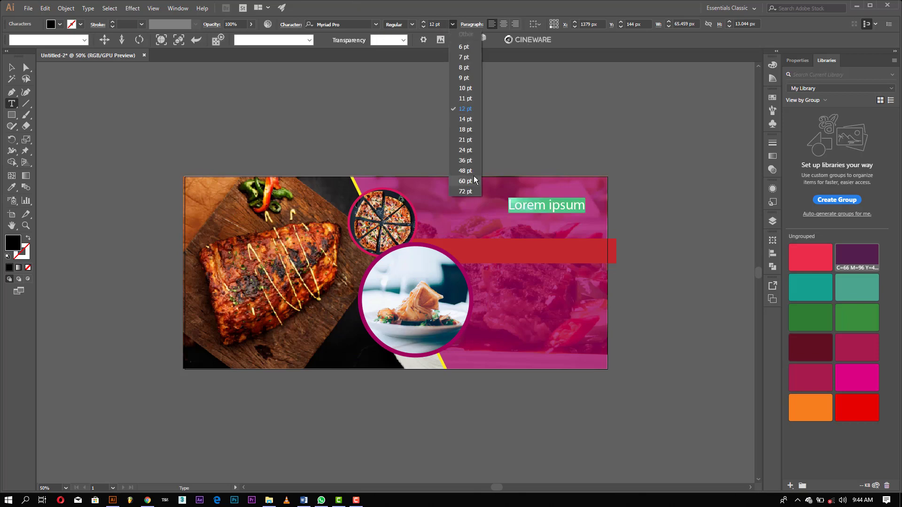
click(472, 188)
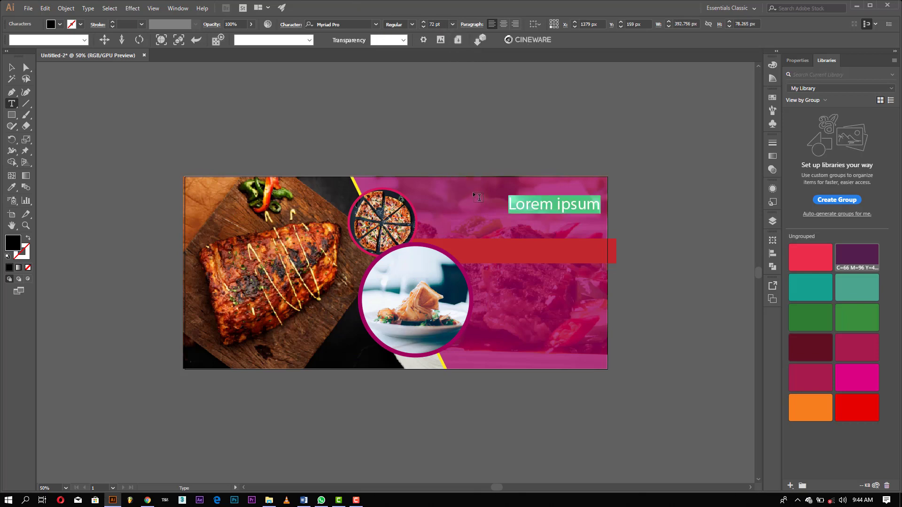
text(SPE)
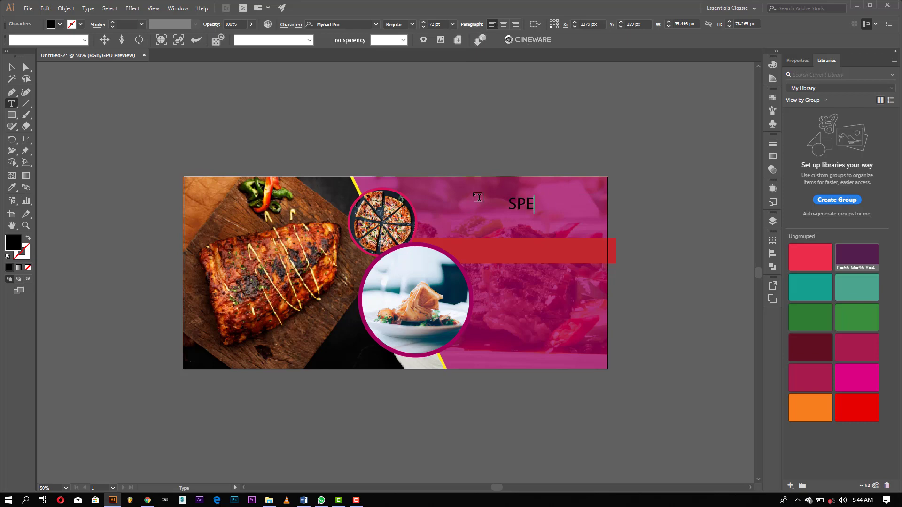
text(CIAL)
key(Escape)
Step: Set the SPECIAL text to Montserrat with a white fill
click(354, 24)
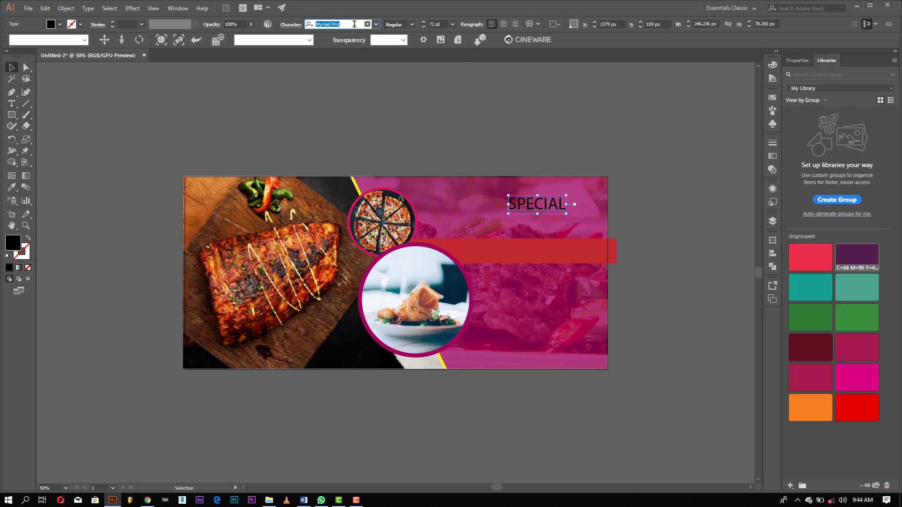
text(MONT)
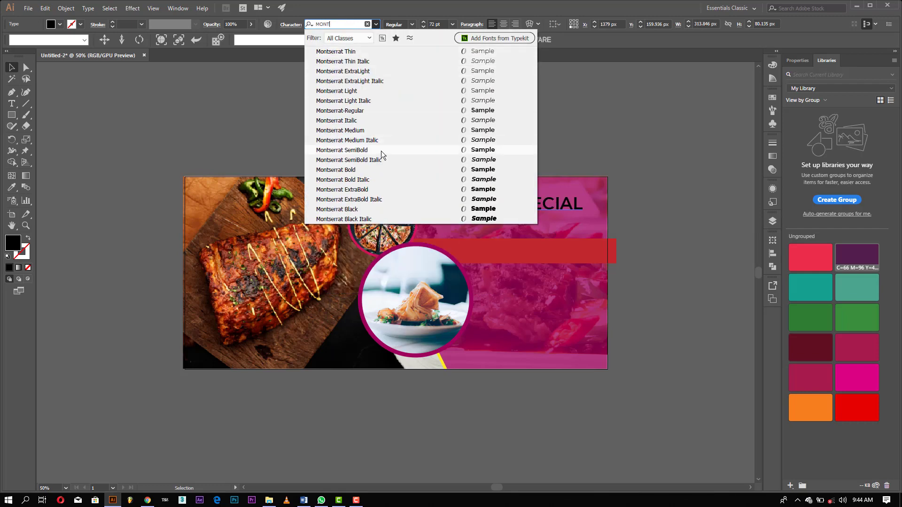
click(361, 111)
click(60, 24)
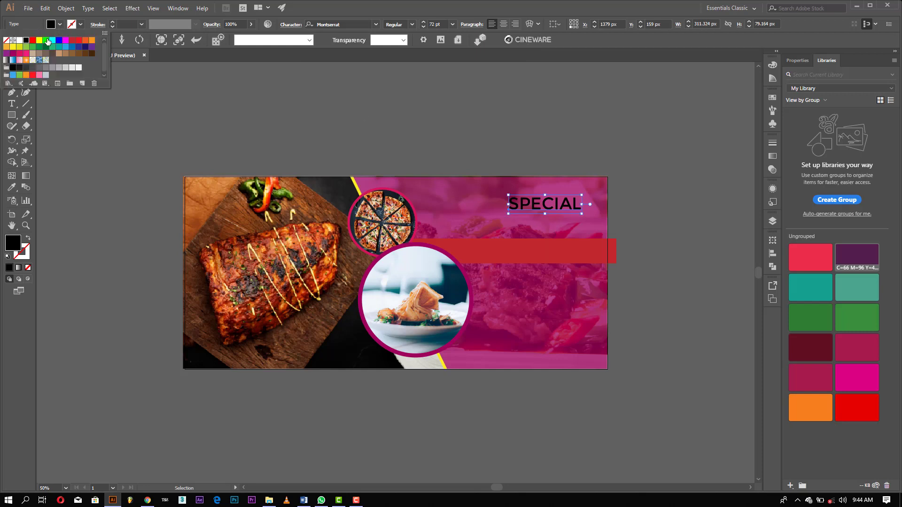
click(18, 40)
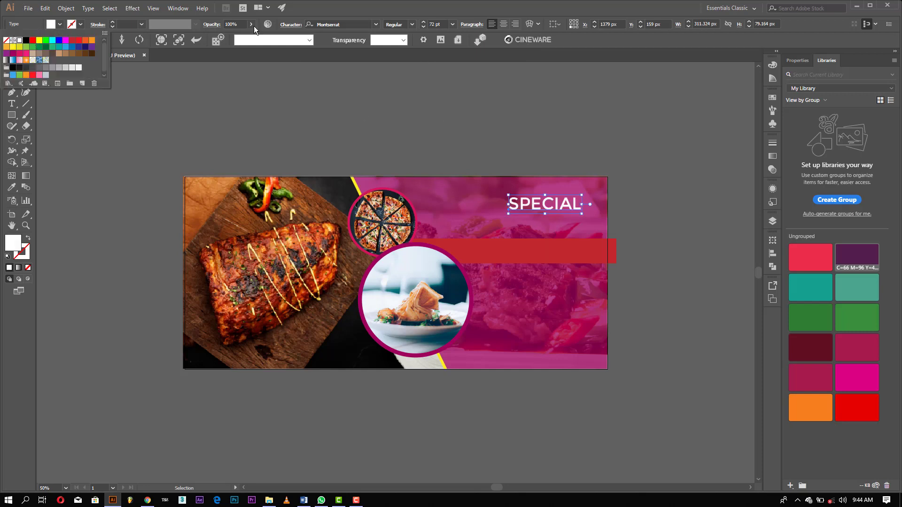
Step: Give SPECIAL tracking of 50 and move it just above the red bar
click(290, 26)
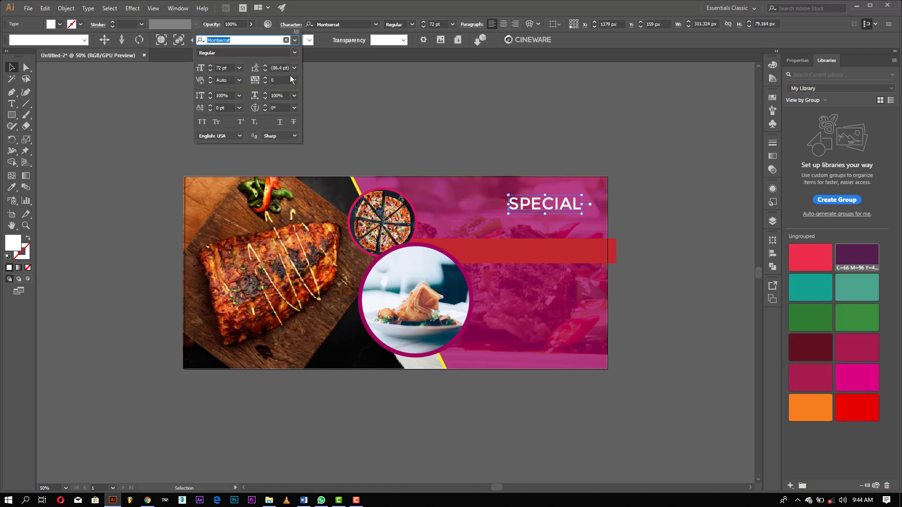
click(294, 81)
click(304, 198)
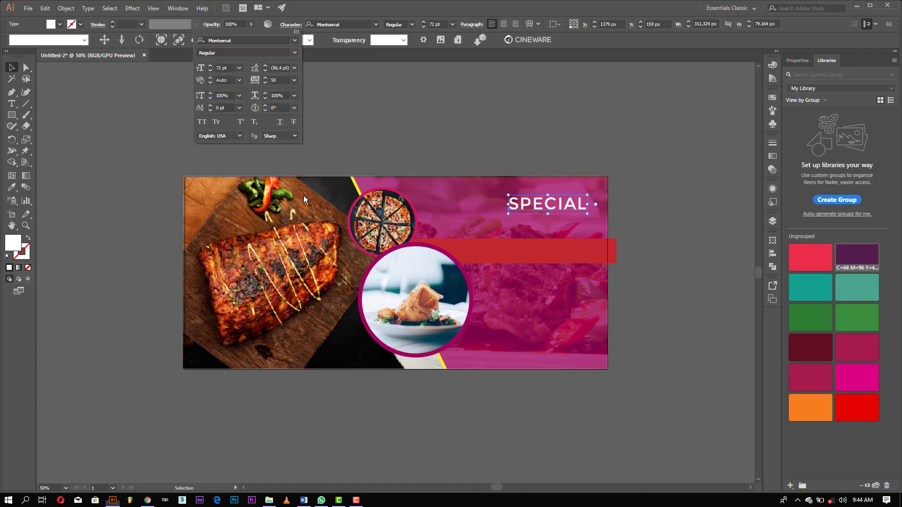
key(Escape)
drag(554, 205, 522, 231)
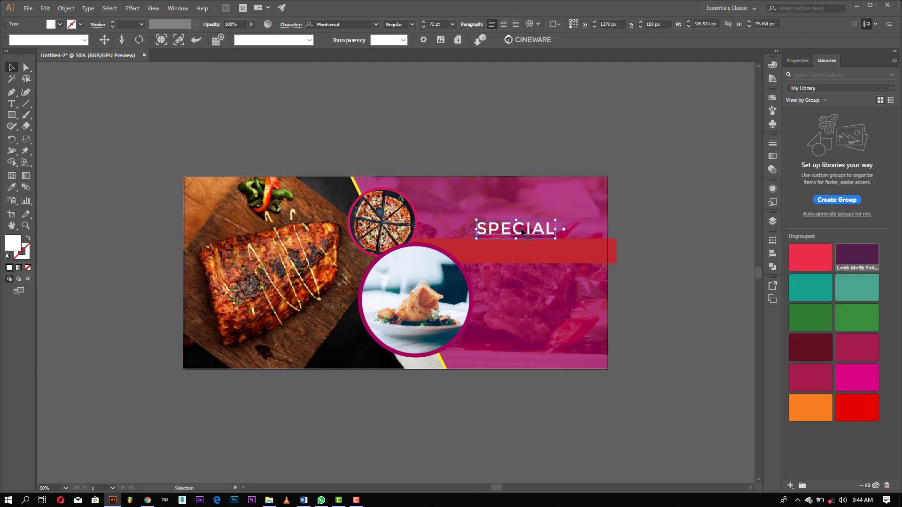
click(517, 302)
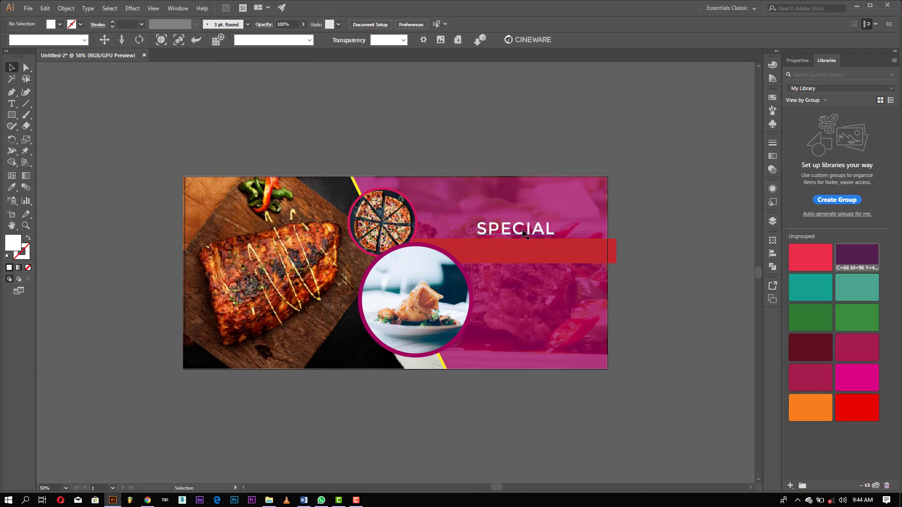
Step: Duplicate SPECIAL onto the red bar and retype the copy as GIFT VOUCHER
drag(523, 232, 523, 256)
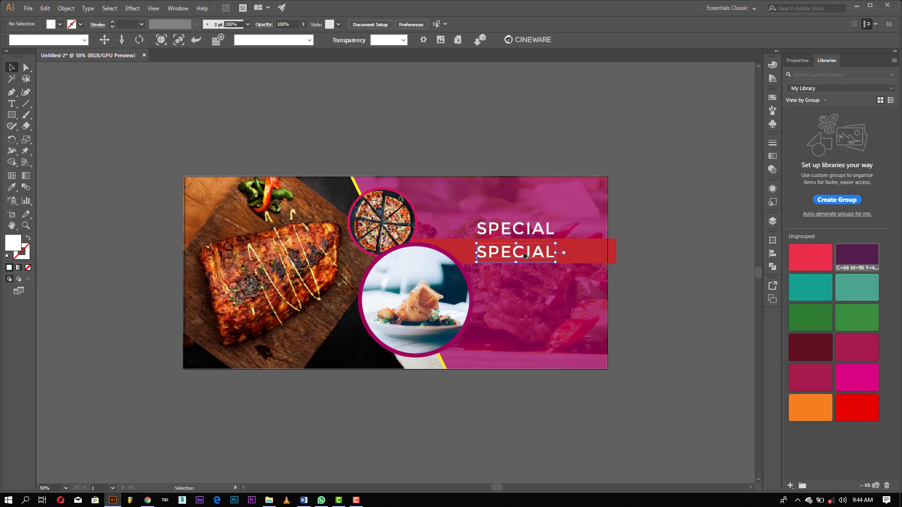
key(t)
double_click(526, 267)
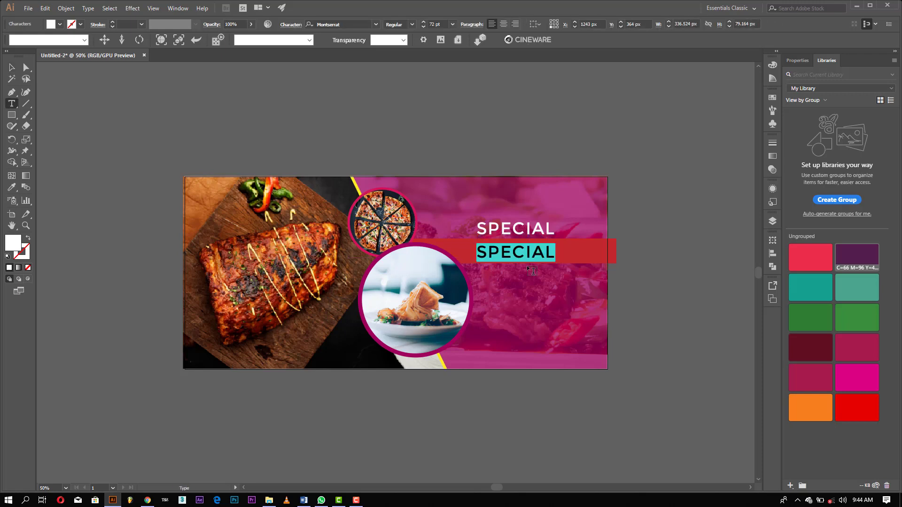
text(GIFT )
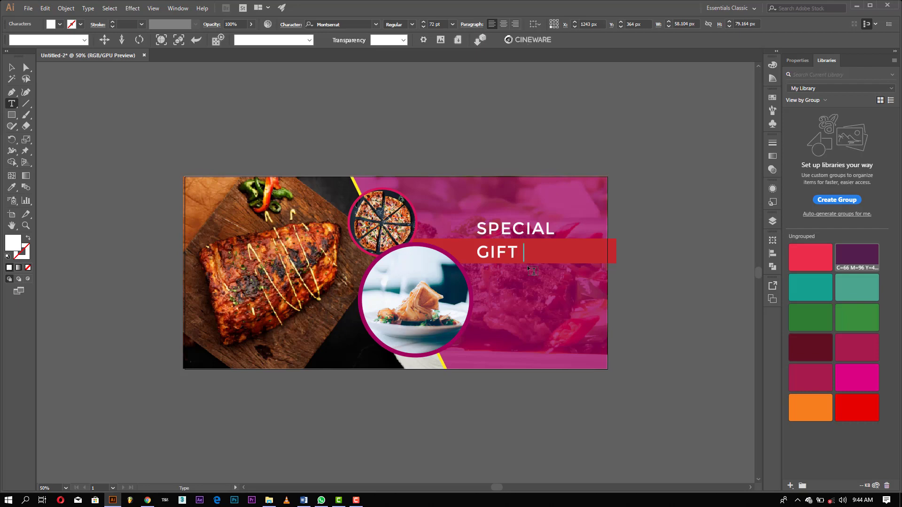
text(VOUCH)
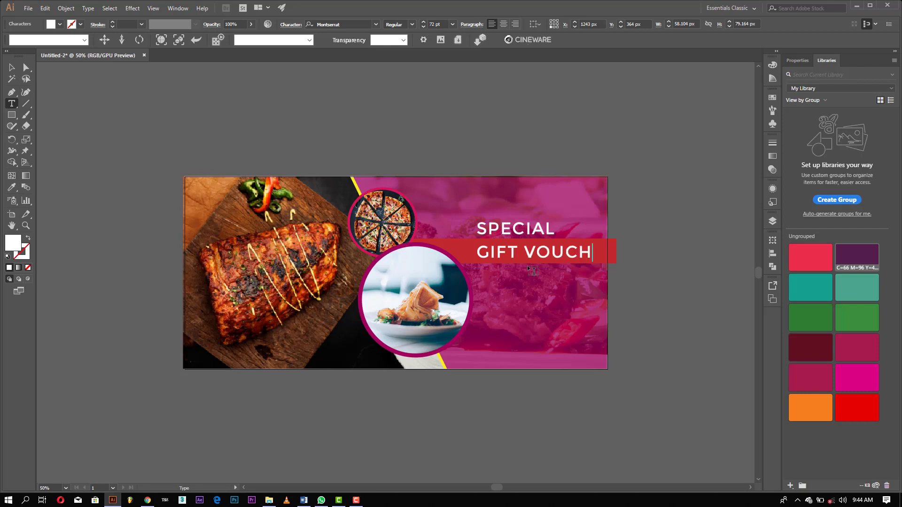
text(ER)
click(16, 67)
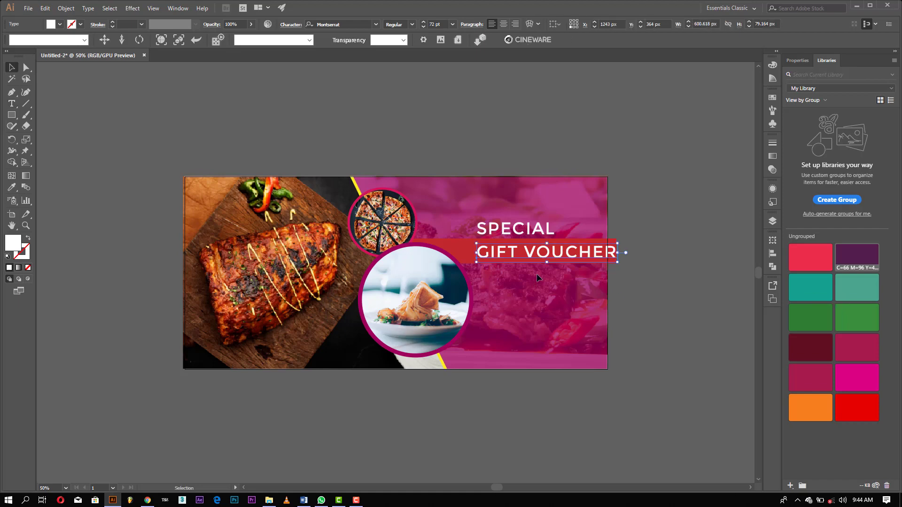
drag(553, 256, 535, 254)
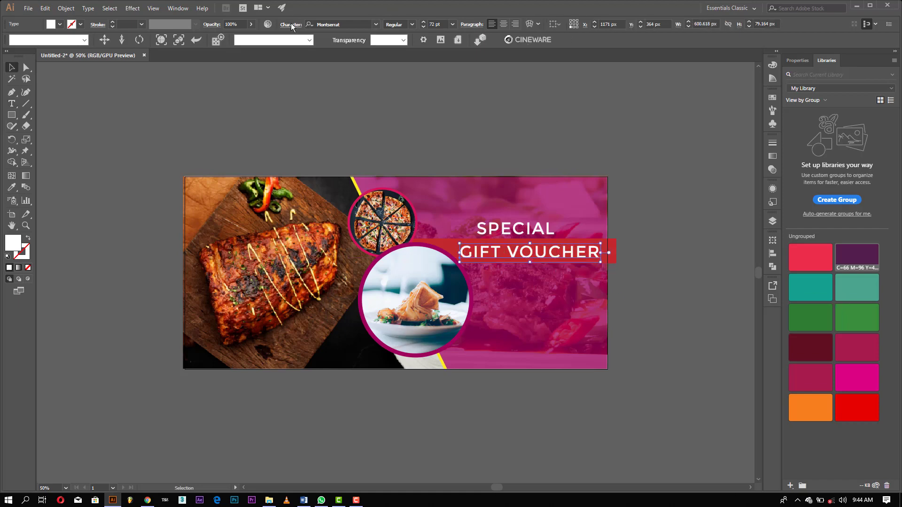
Step: Set GIFT VOUCHER's letter tracking to 0 and its weight to Bold
click(291, 24)
click(294, 83)
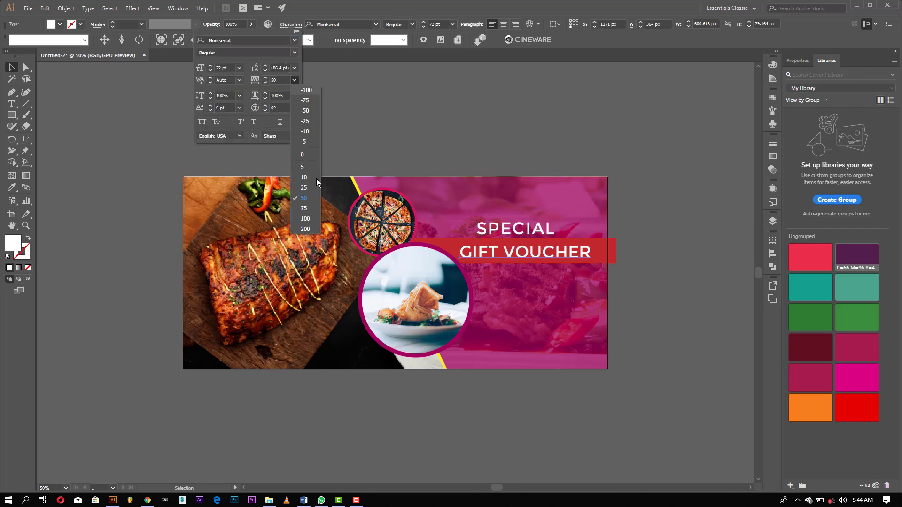
click(305, 151)
click(538, 151)
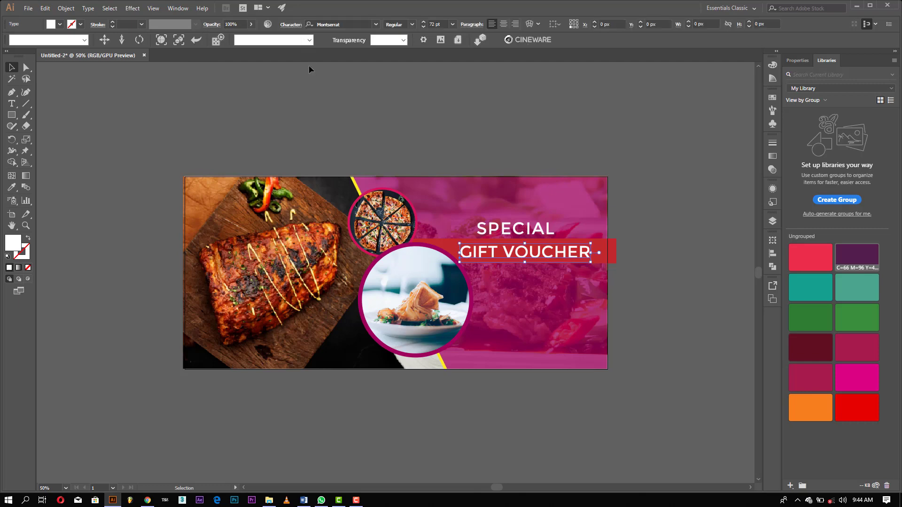
click(411, 24)
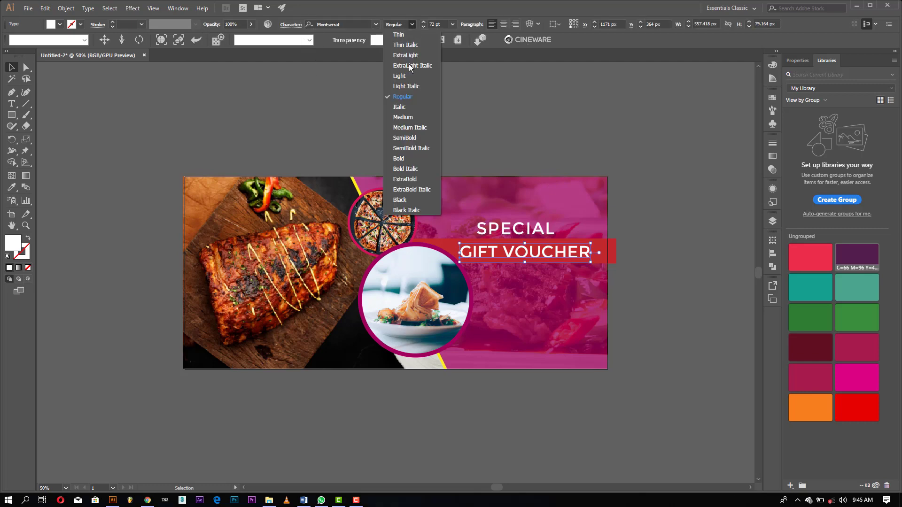
click(408, 164)
Step: Widen the SPECIAL heading's letter tracking to 200
click(586, 126)
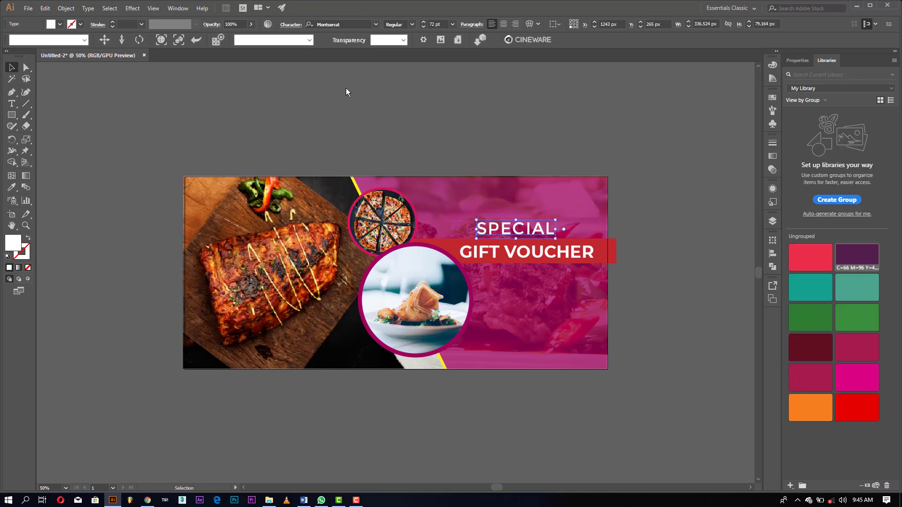
key(ctrl+t)
click(294, 81)
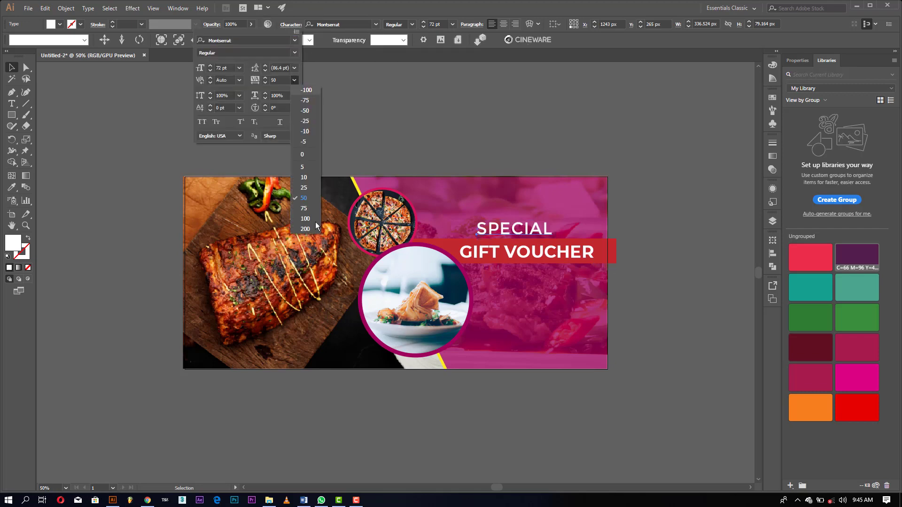
click(312, 225)
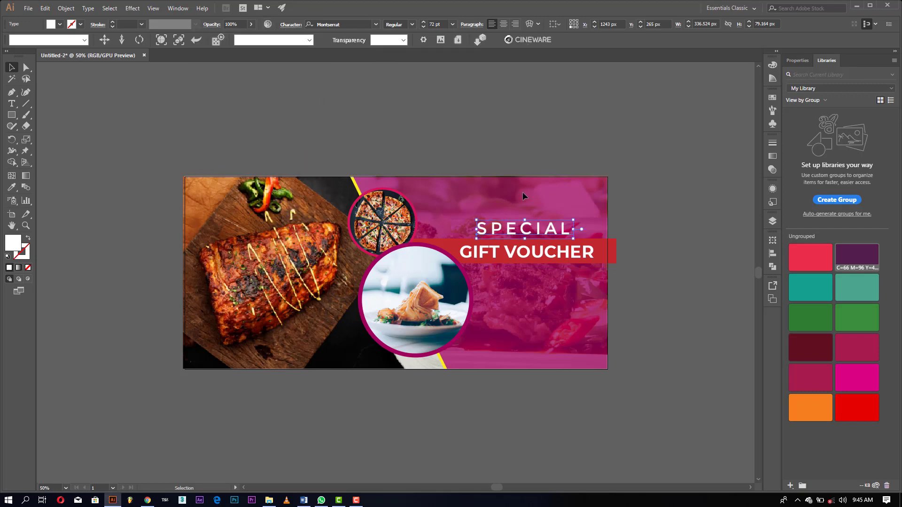
click(547, 115)
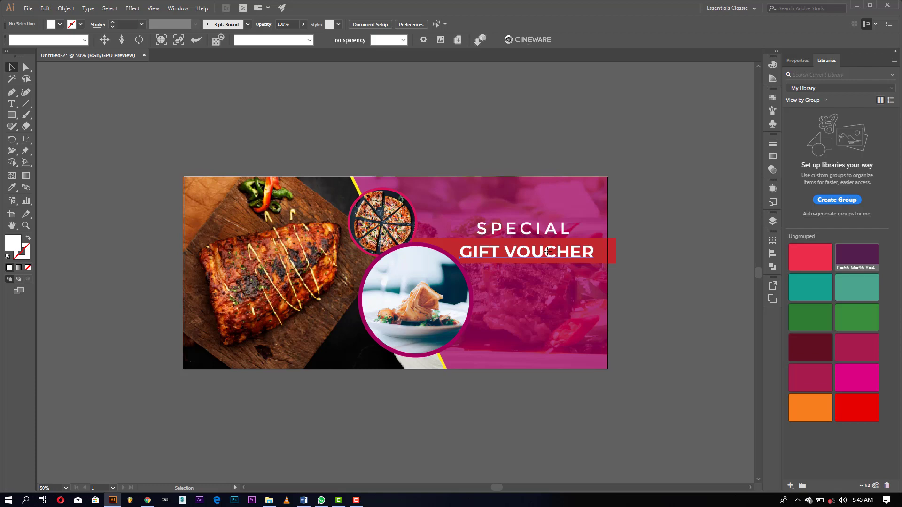
Step: Copy GIFT VOUCHER above the artboard and retype it as 'Kuanzia 28 Feb - 30 Mar'
drag(550, 256, 517, 147)
triple_click(516, 146)
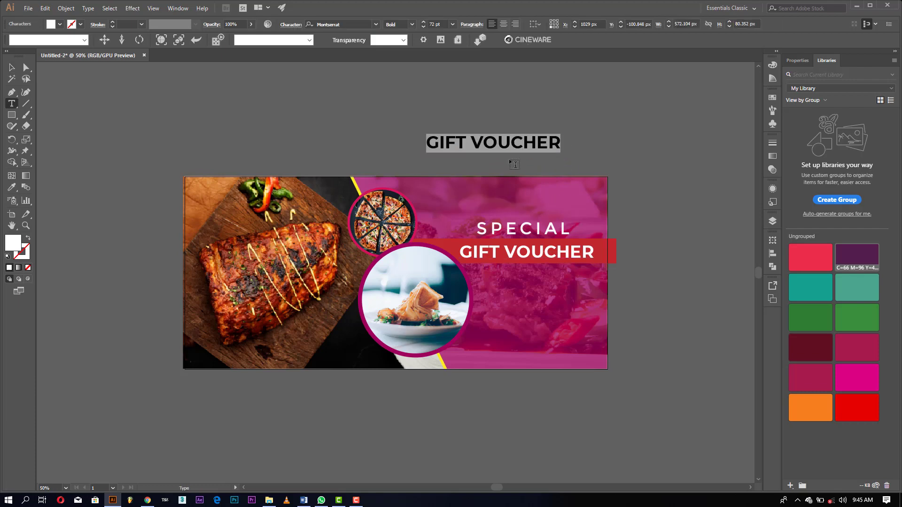
text(Kuan)
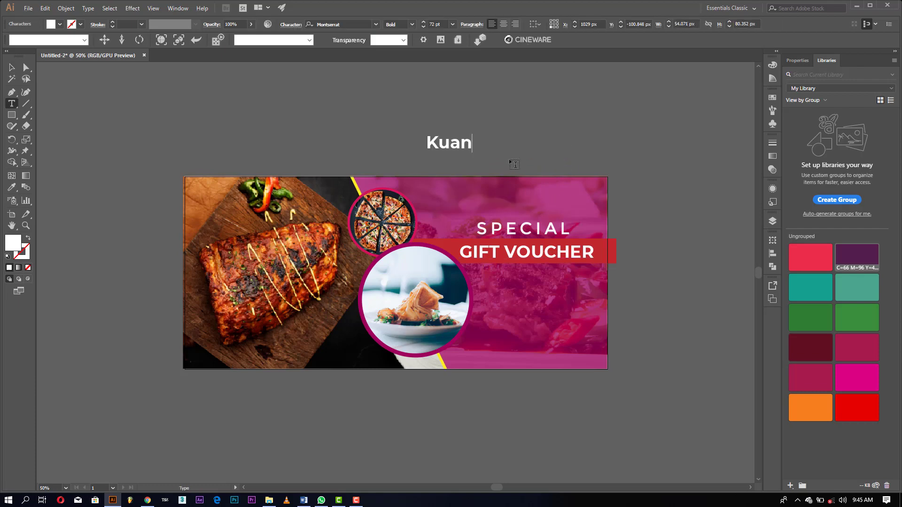
text(zai)
key(BackSpace)
key(BackSpace)
text(ia )
text(2)
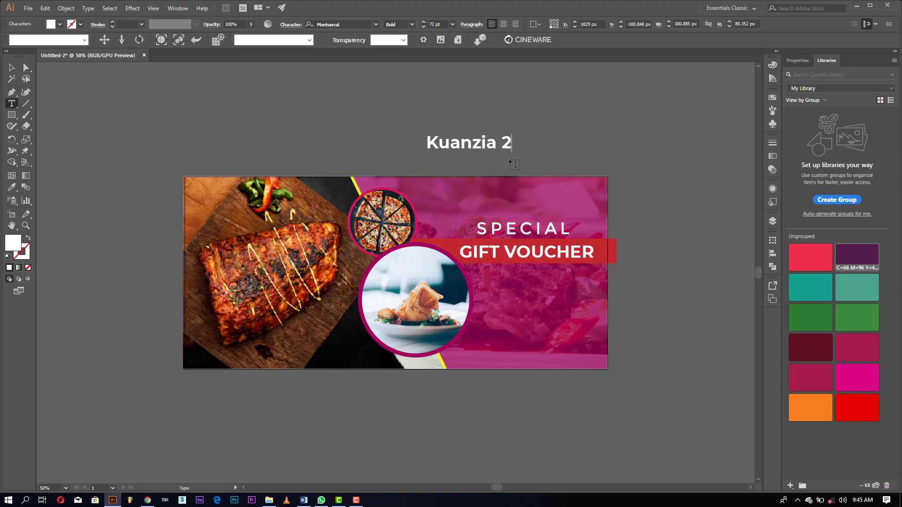
text(28)
key(BackSpace)
key(BackSpace)
text(8 )
text(Feb )
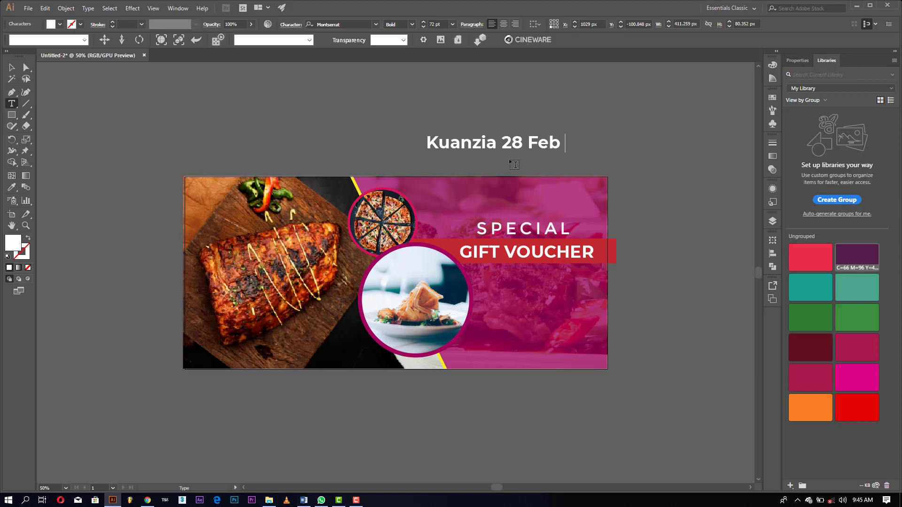
text(- )
text(30)
text( Mar)
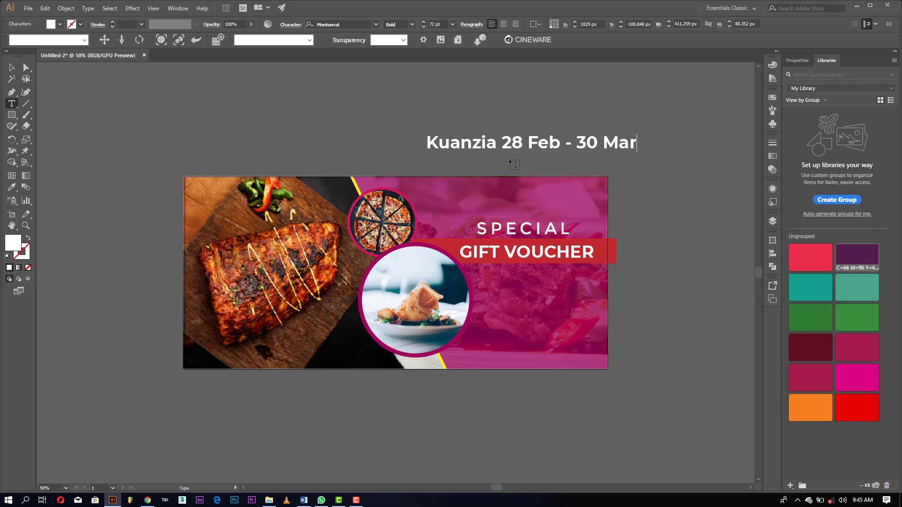
text(c)
key(BackSpace)
click(13, 68)
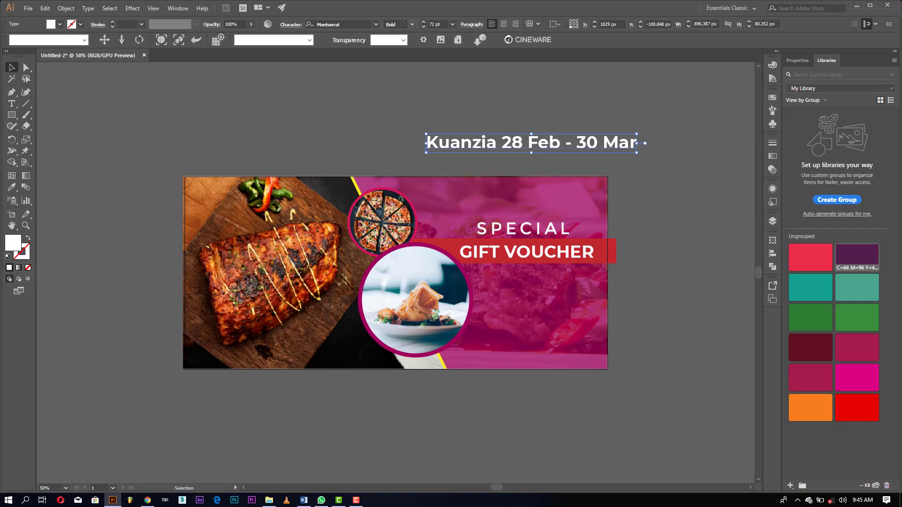
Step: Set the date line to Regular weight at 48 pt and complete 'March'
click(412, 24)
click(403, 101)
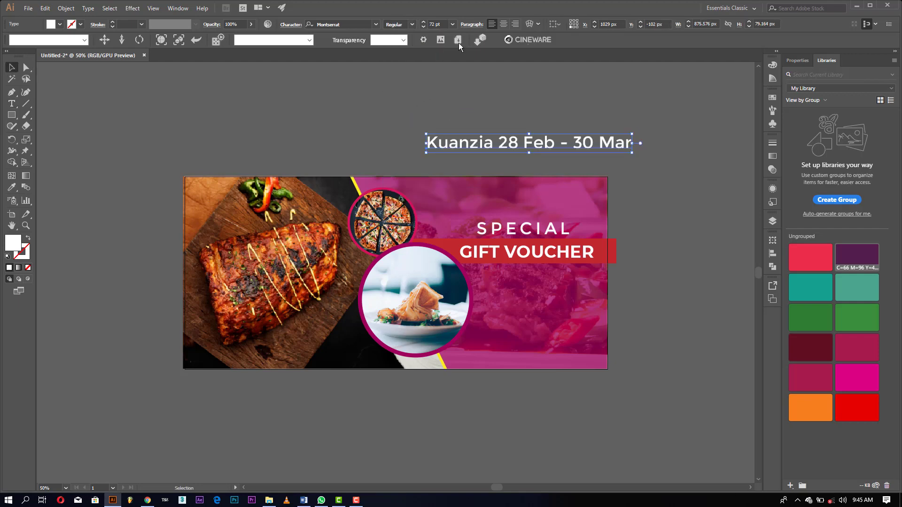
click(452, 24)
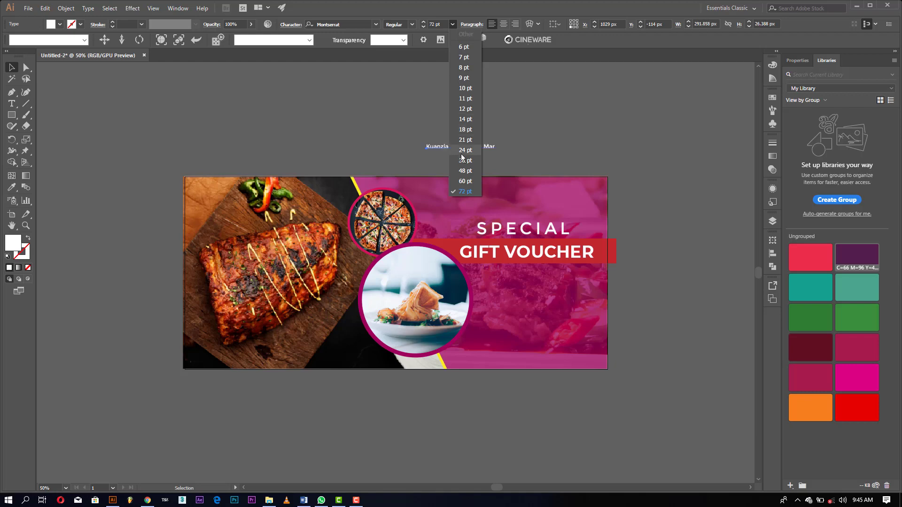
click(465, 170)
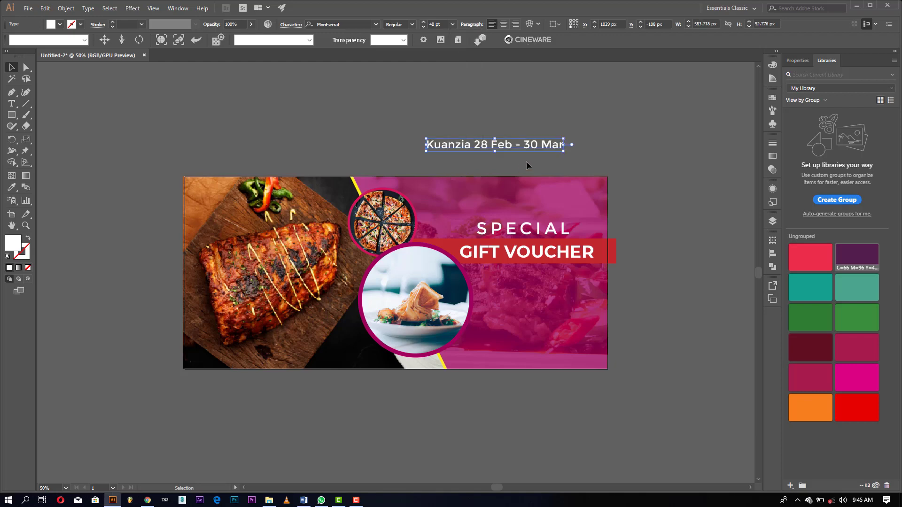
key(t)
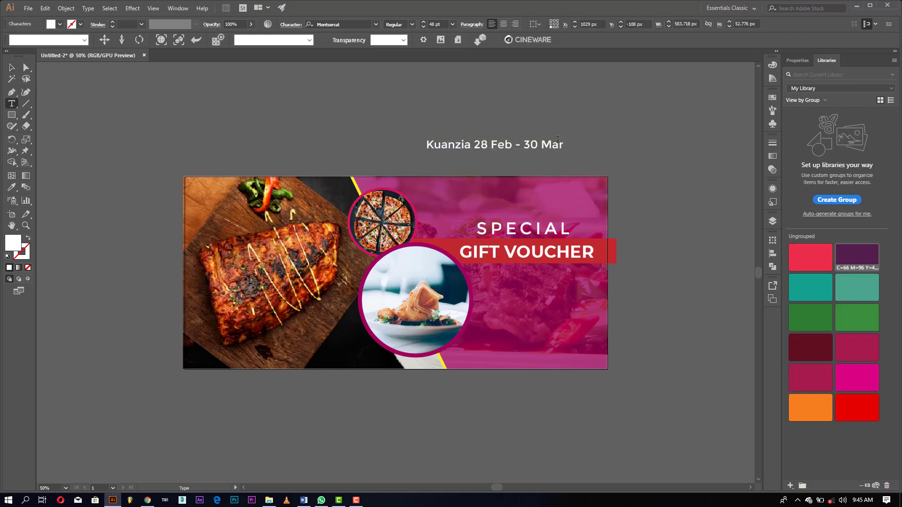
text(ch)
key(Escape)
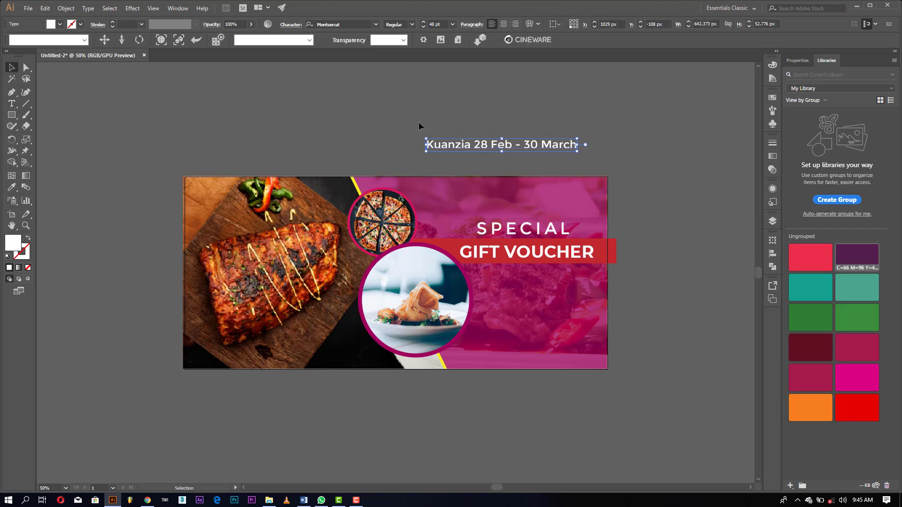
Step: Move the date line under GIFT VOUCHER and reduce it to about 42 pt
click(472, 156)
drag(472, 147, 516, 275)
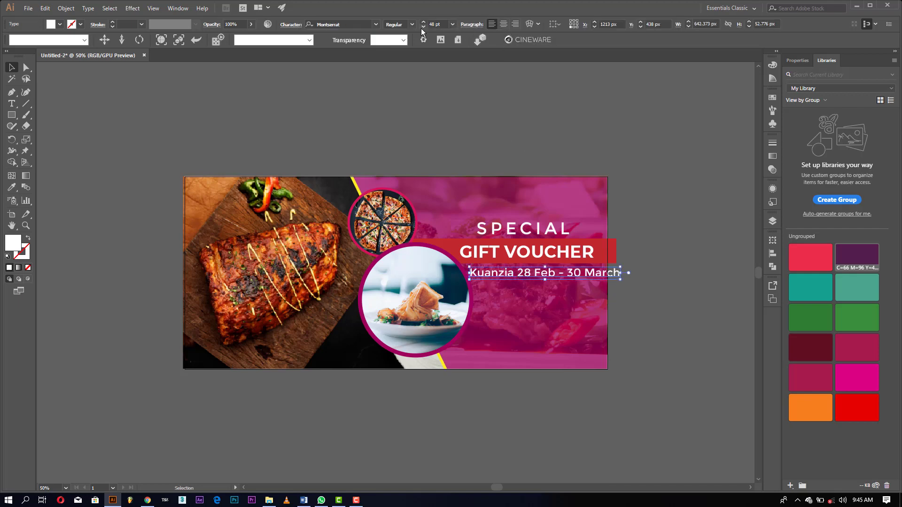
click(422, 27)
click(422, 27)
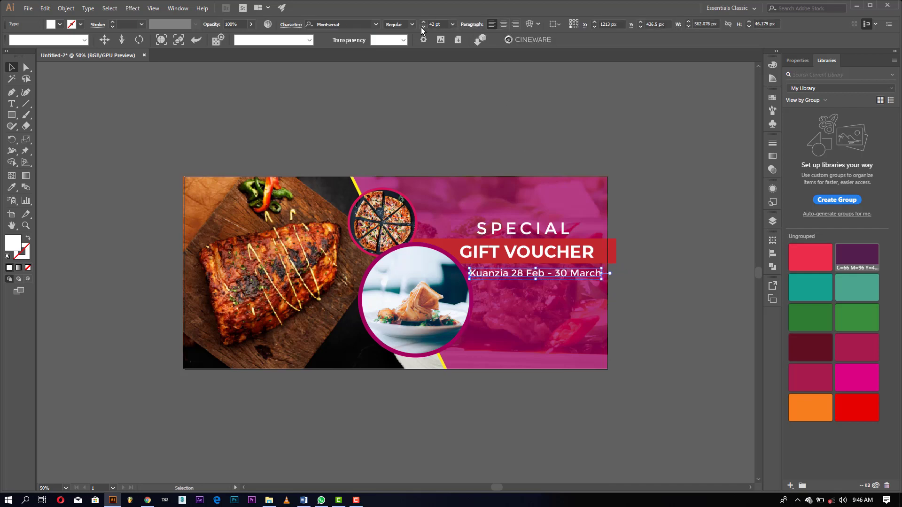
click(436, 98)
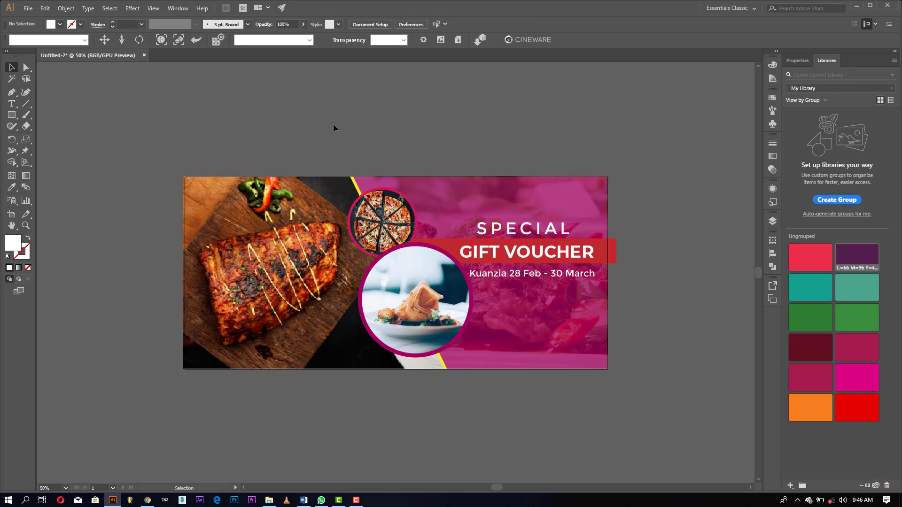
Step: Show the rulers and place a vertical guide at the date line's right end
key(ctrl+r)
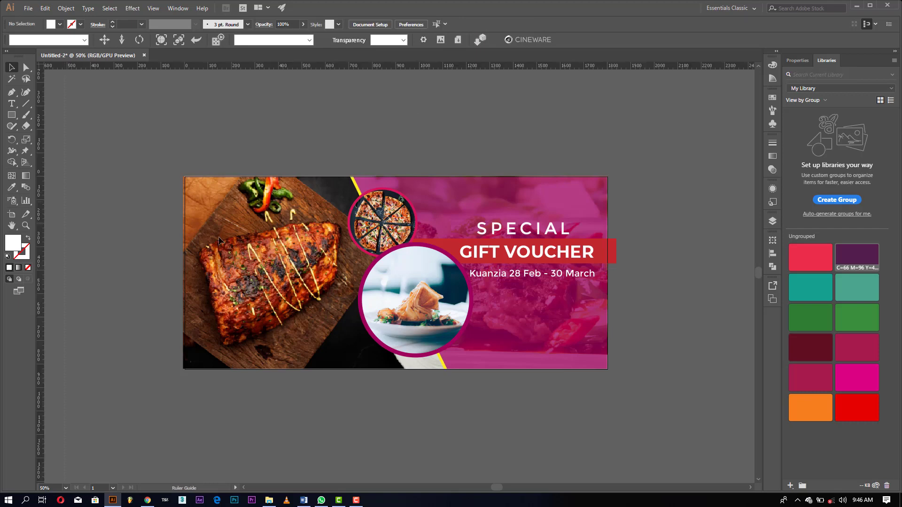
drag(589, 298, 594, 299)
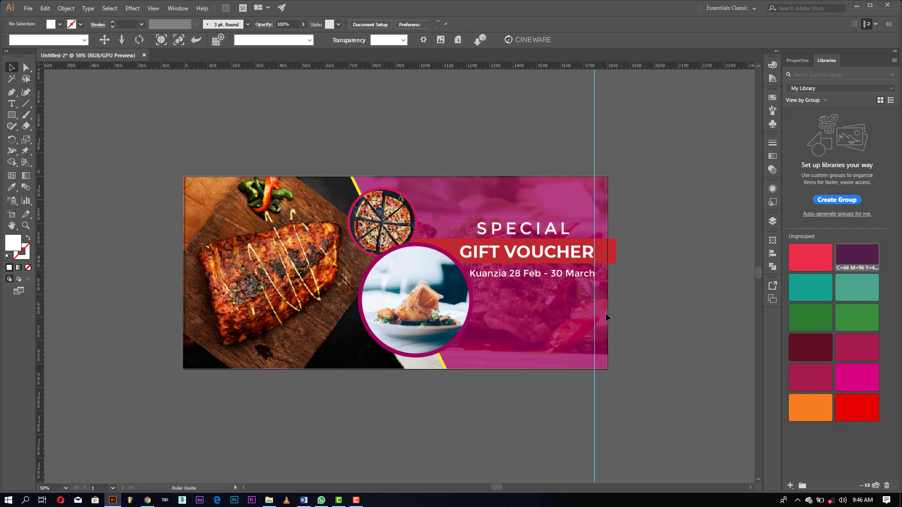
click(518, 277)
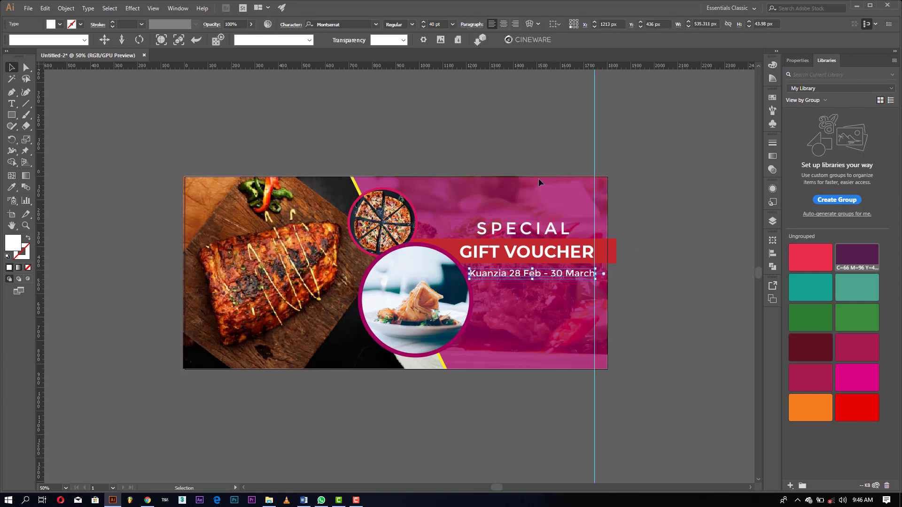
click(538, 155)
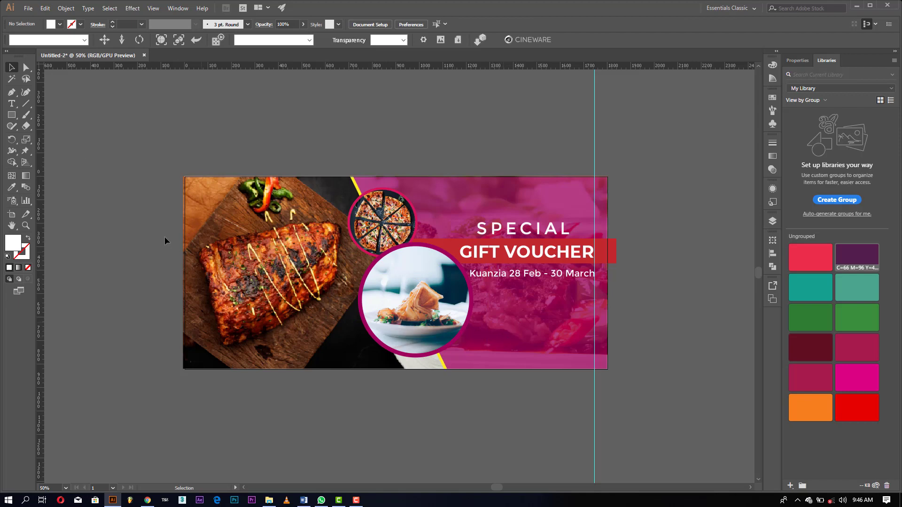
click(12, 103)
Step: Create a new text object above the banner reading '60%'
drag(247, 135, 247, 141)
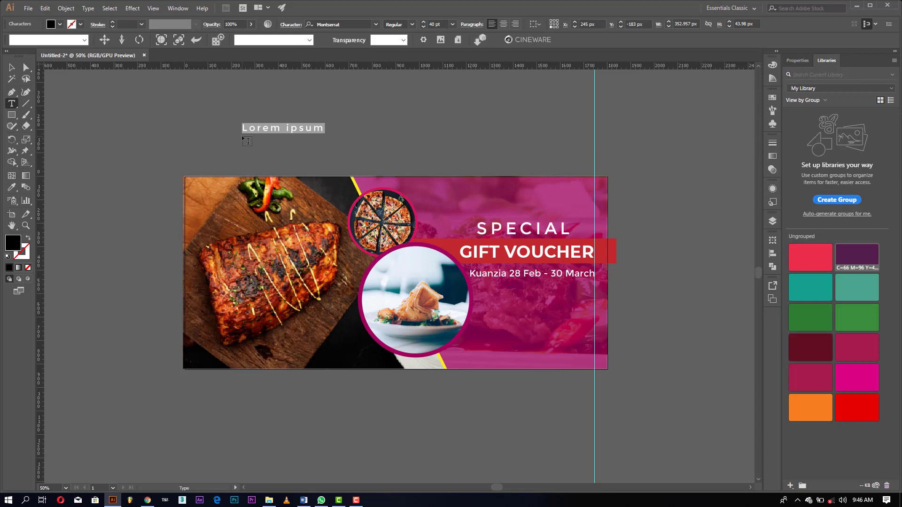
text(7)
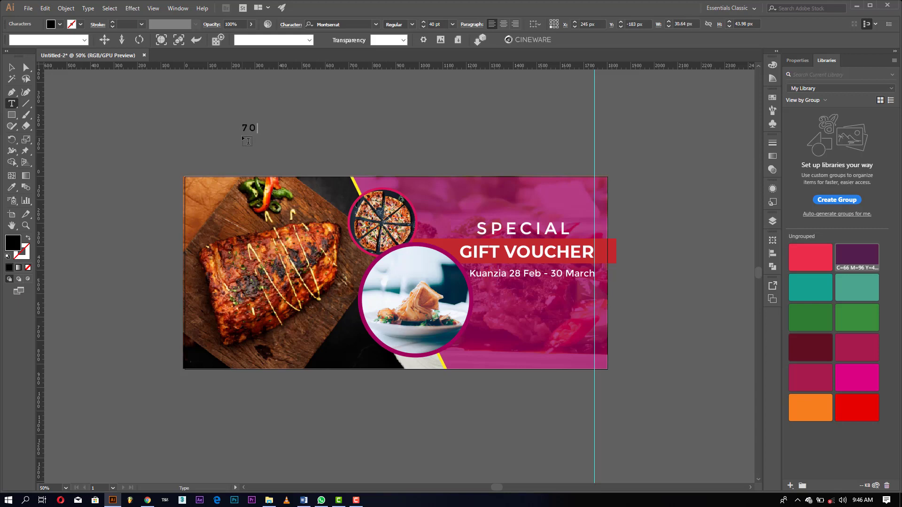
key(BackSpace)
text(60)
click(12, 67)
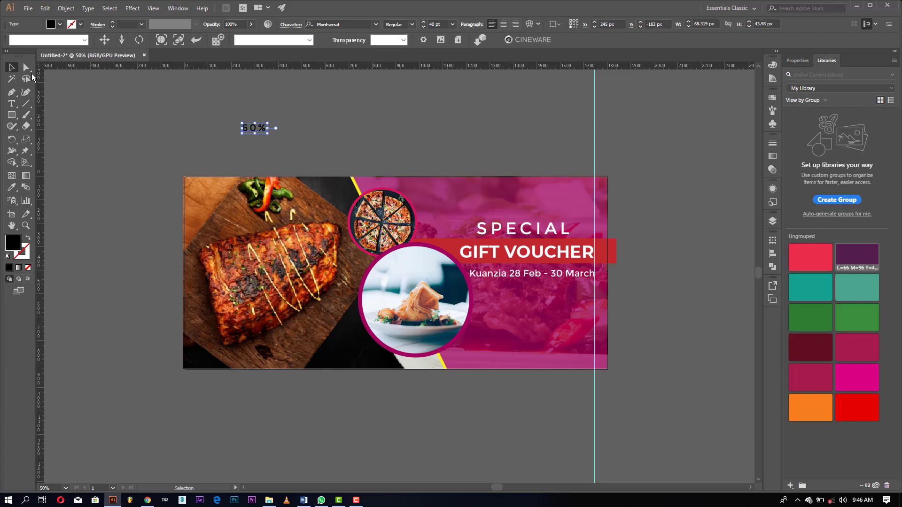
Step: Set the 60% text to the Bebas font with letter tracking 0
click(343, 23)
text(bb)
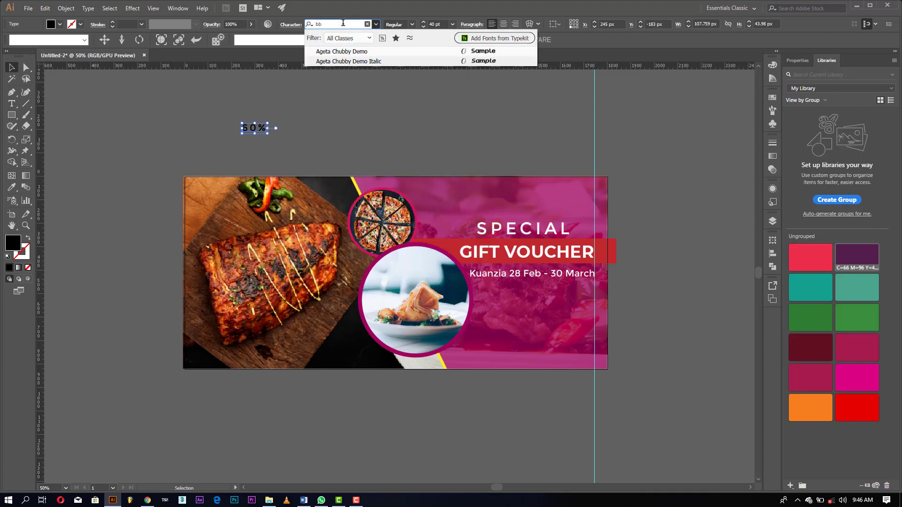
key(BackSpace)
text(eb)
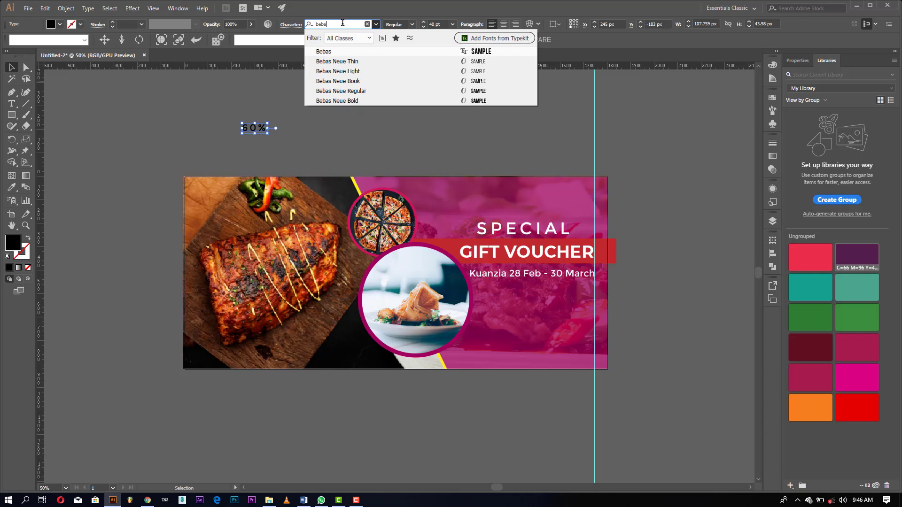
text(a)
click(457, 52)
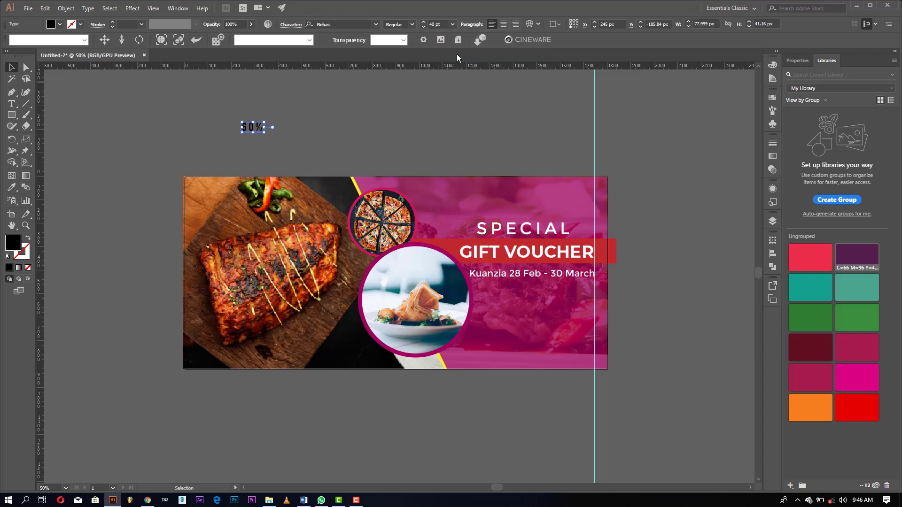
click(291, 25)
click(294, 80)
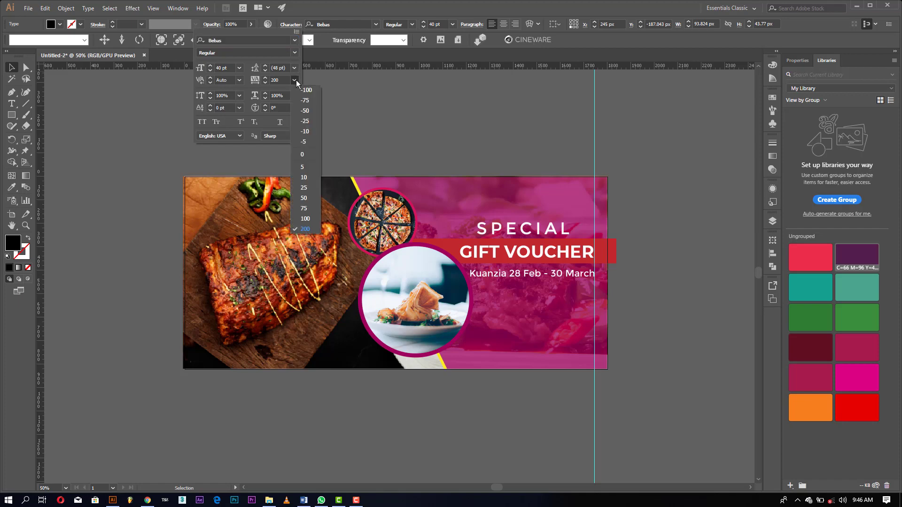
click(303, 154)
click(358, 115)
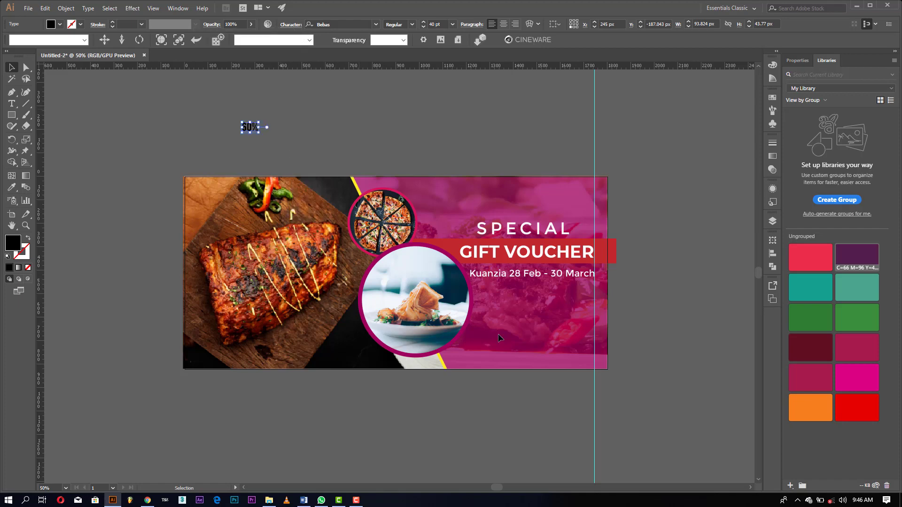
Step: Check the date line's character settings, then enlarge 60% to about 75 pt
click(514, 281)
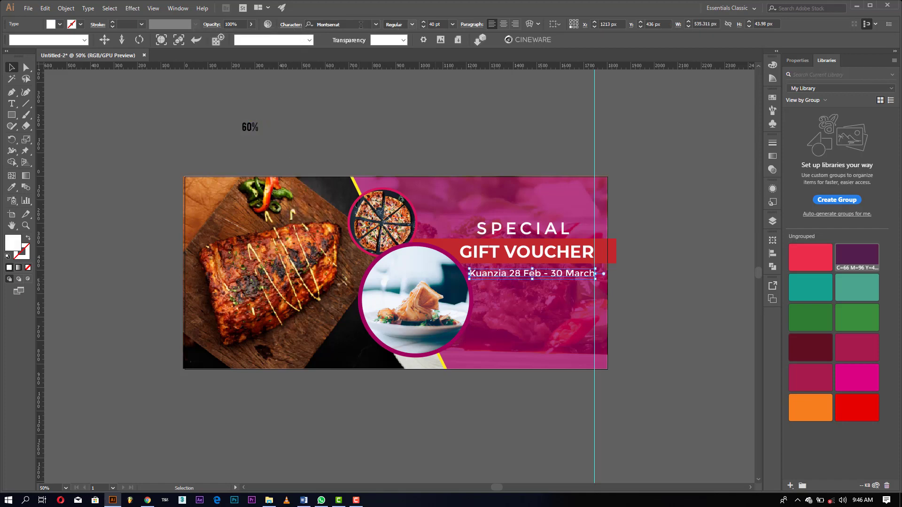
click(291, 24)
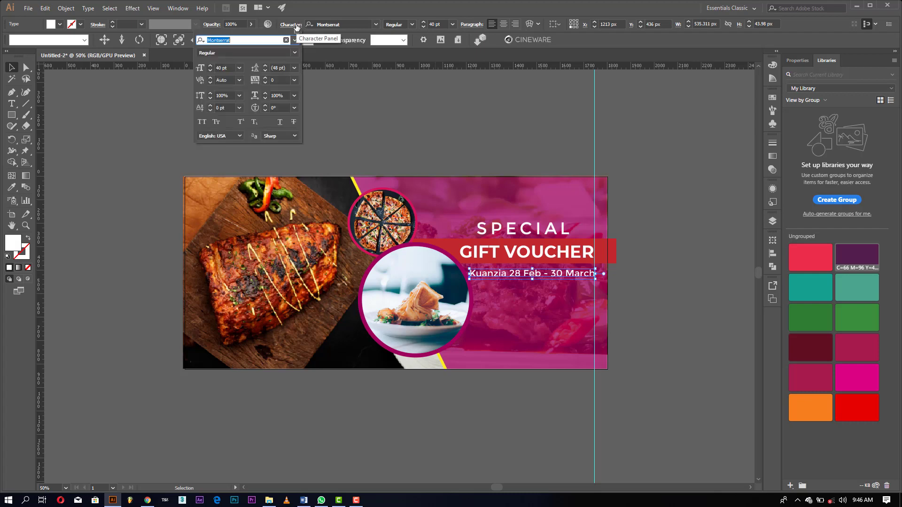
click(358, 158)
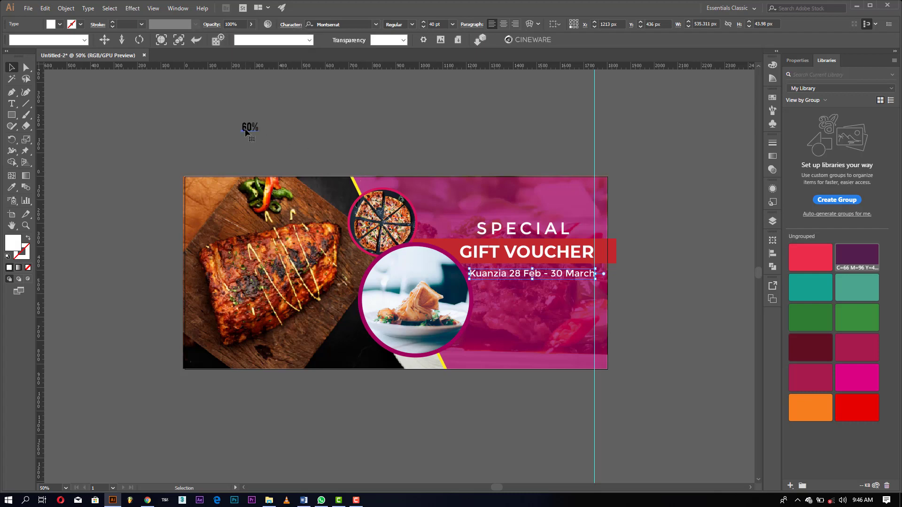
click(250, 127)
mouse_move(260, 134)
mouse_down()
mouse_move(275, 139)
mouse_move(388, 411)
mouse_up()
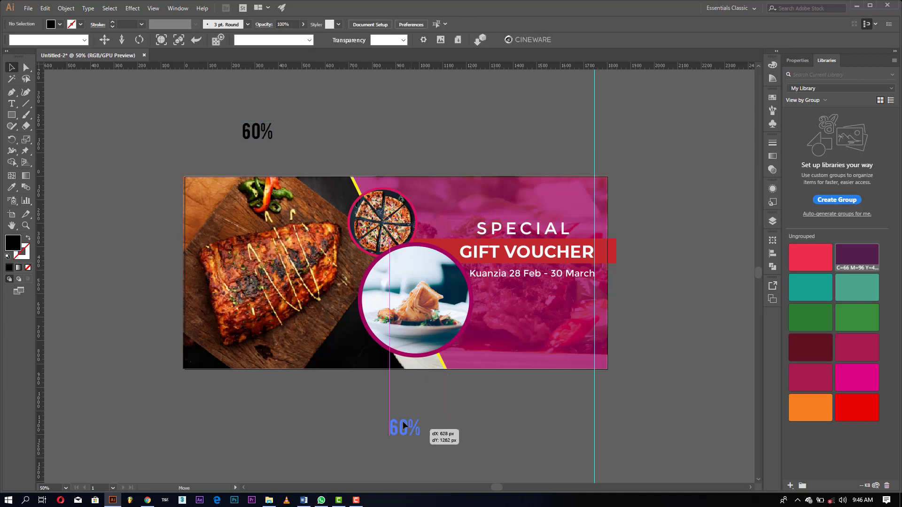
click(426, 423)
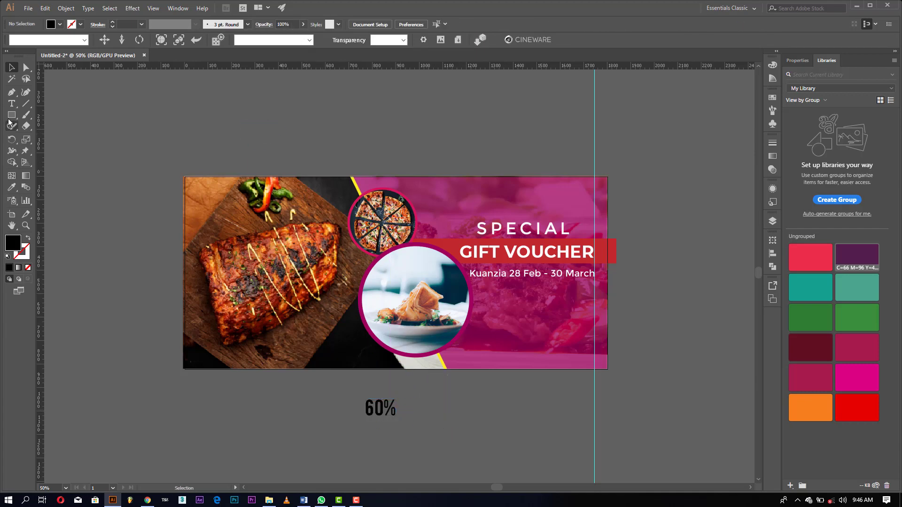
Step: Duplicate the 60% text to its right
drag(12, 115, 43, 126)
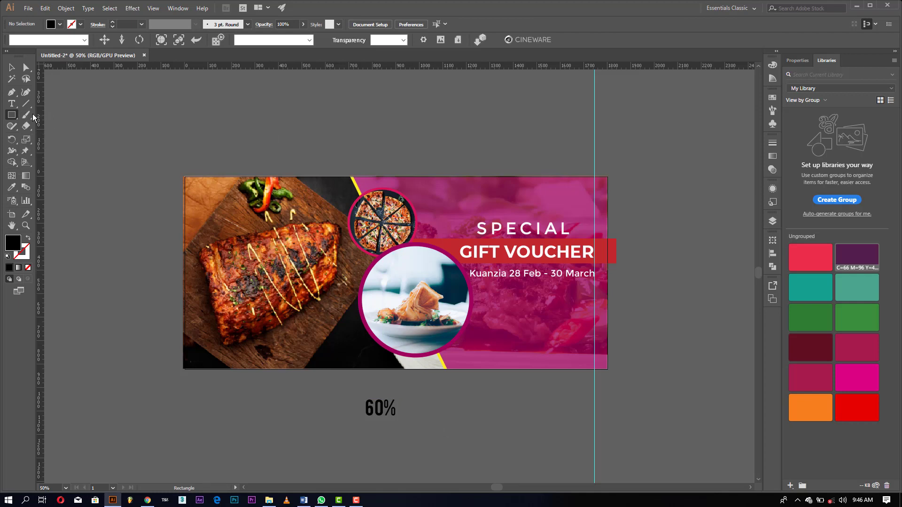
click(12, 103)
click(16, 70)
click(383, 411)
drag(382, 411, 479, 411)
Step: Retype the copy as DISCOUNT and place it beside 60%
key(t)
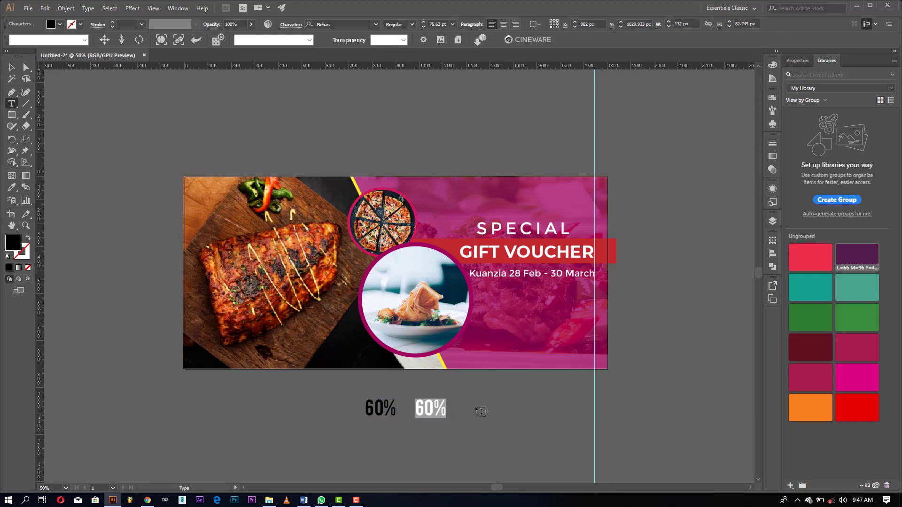
text(DS)
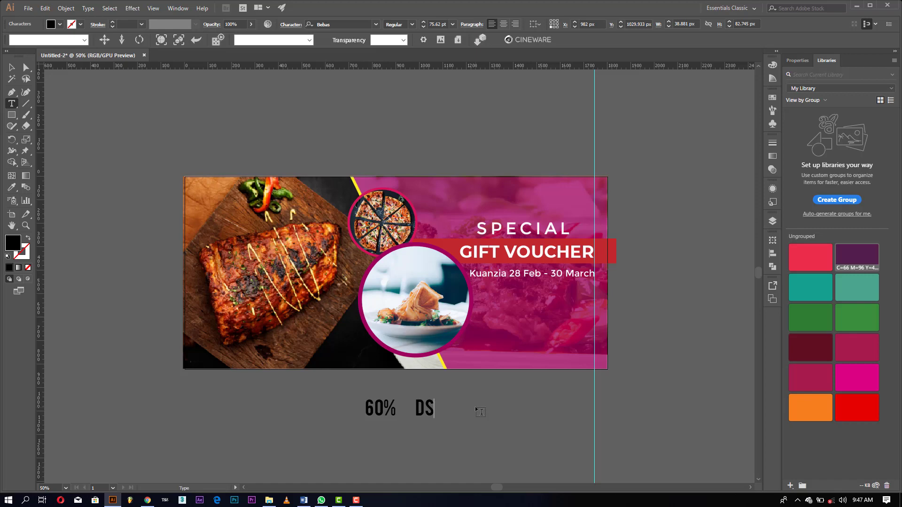
key(BackSpace)
text(ISC)
text(OUN)
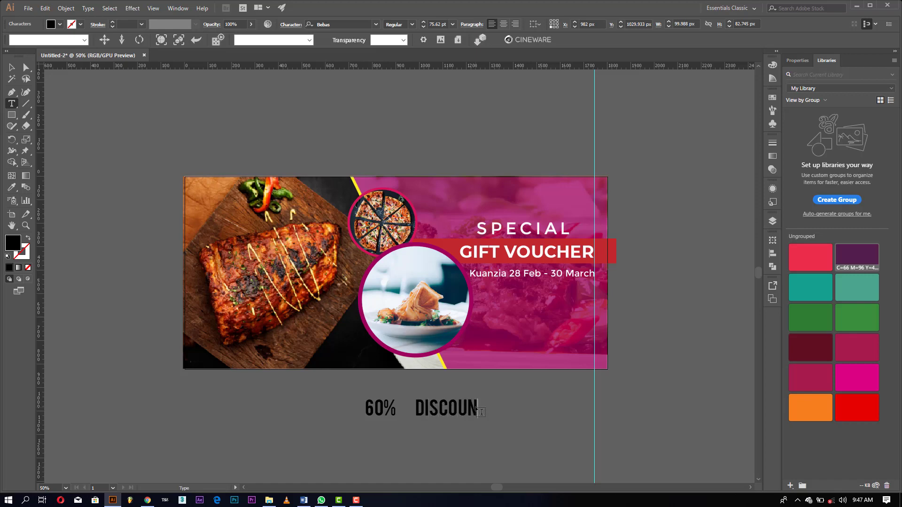
text(T)
key(Escape)
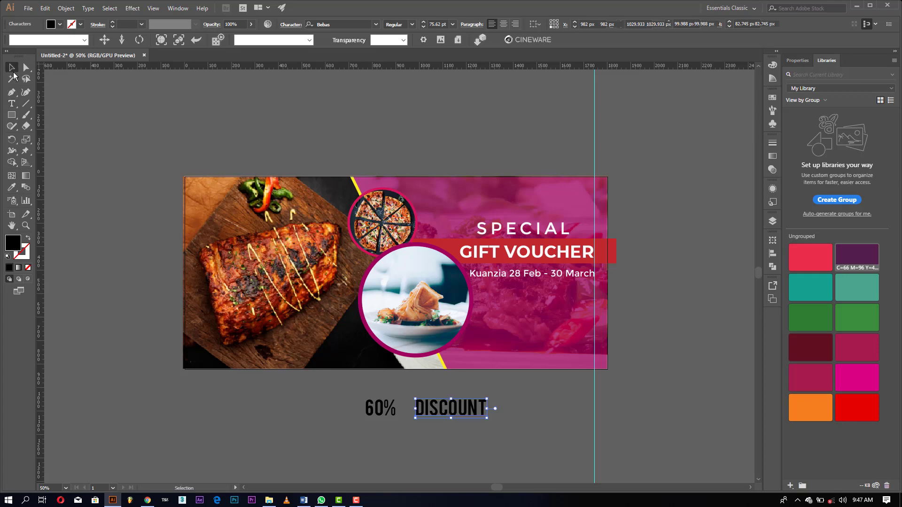
drag(467, 415, 446, 414)
click(447, 438)
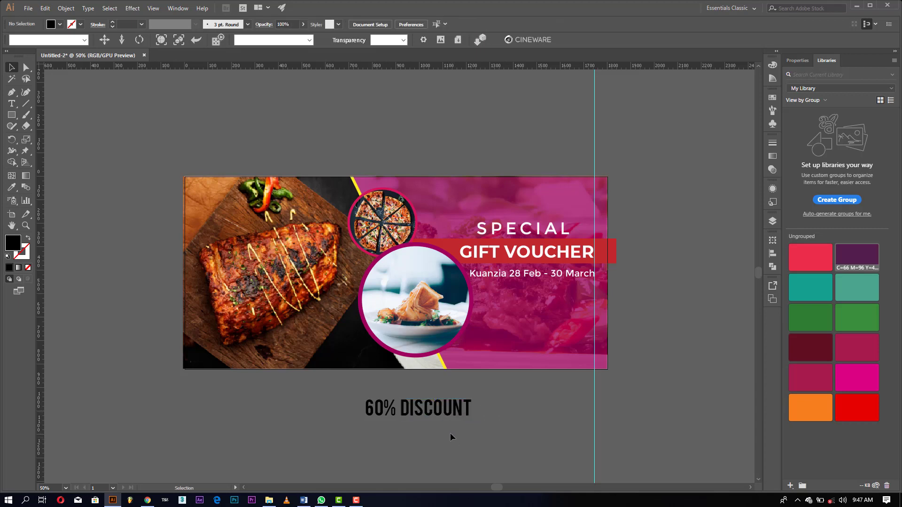
click(11, 115)
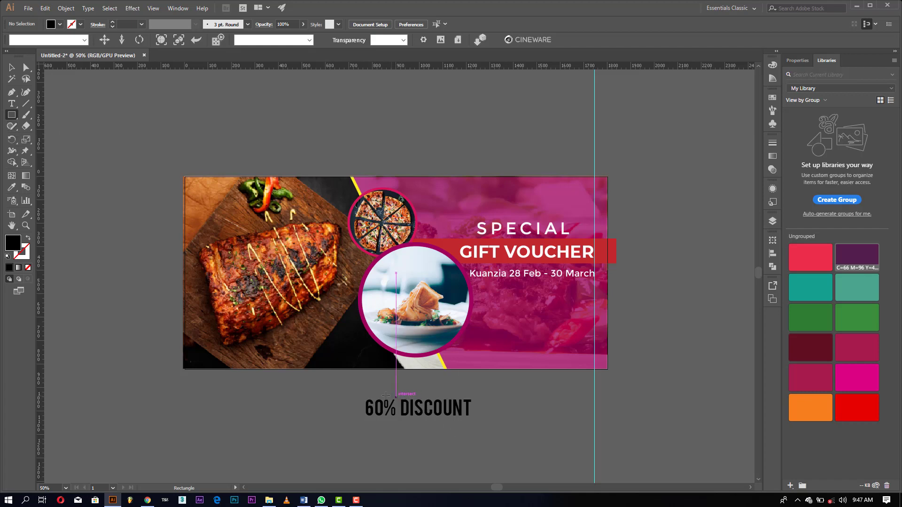
Step: Draw a white rectangle over 60% DISCOUNT and send it behind the text
drag(365, 394, 473, 421)
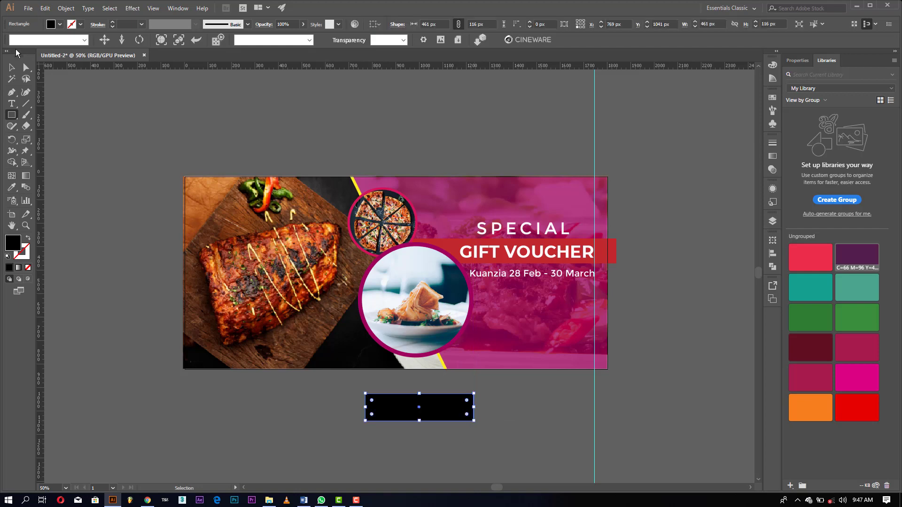
click(12, 68)
click(62, 23)
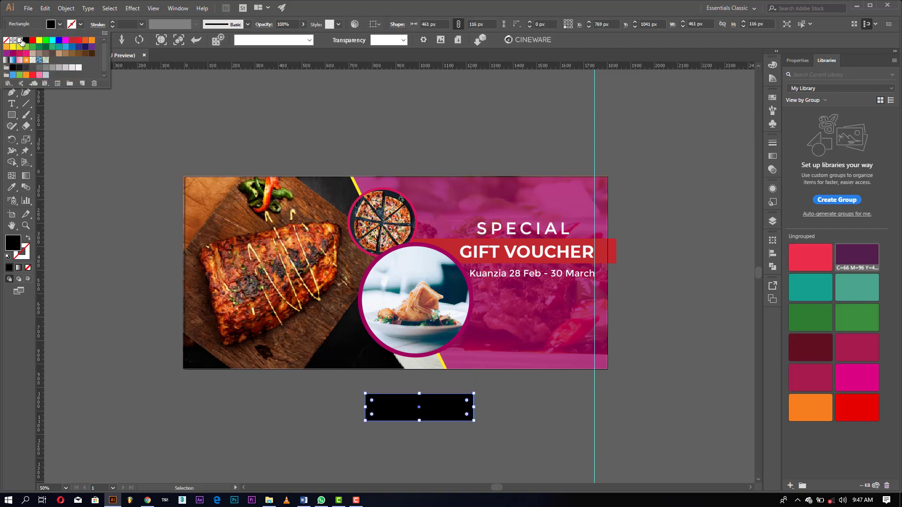
click(19, 39)
right_click(450, 414)
mouse_move(476, 365)
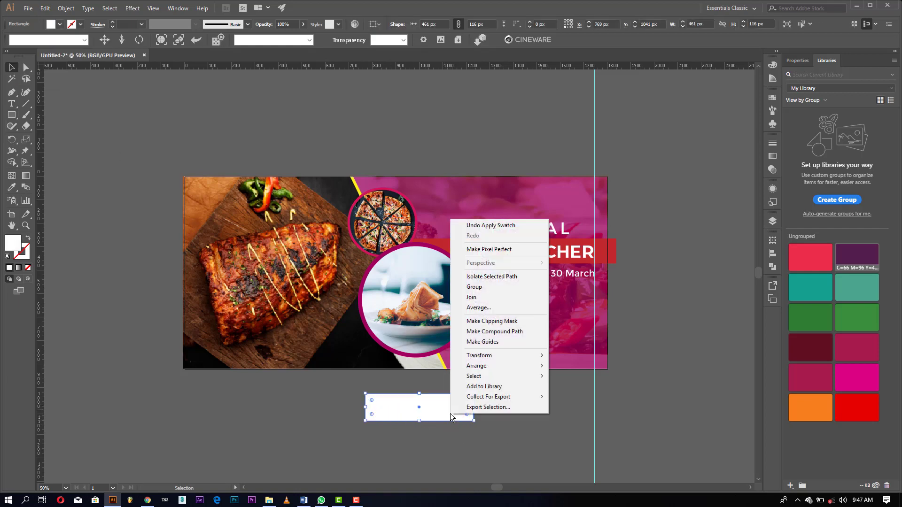
click(577, 397)
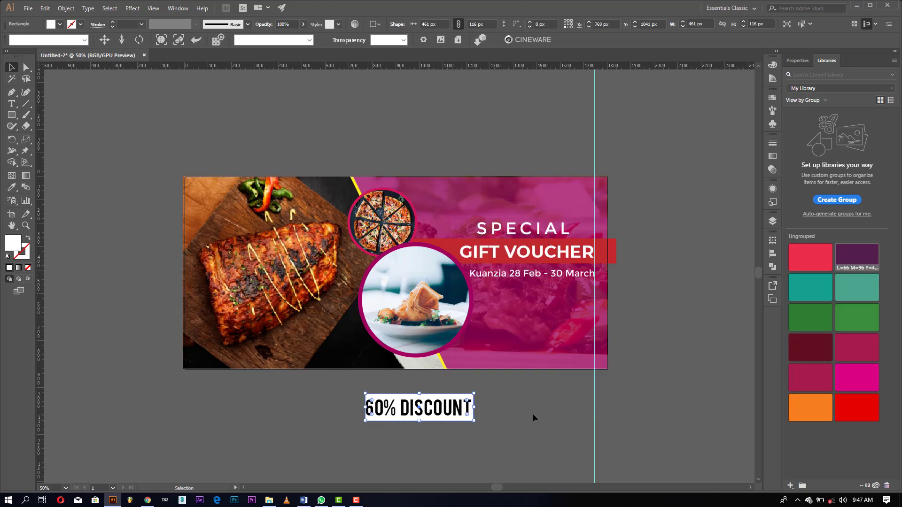
click(532, 413)
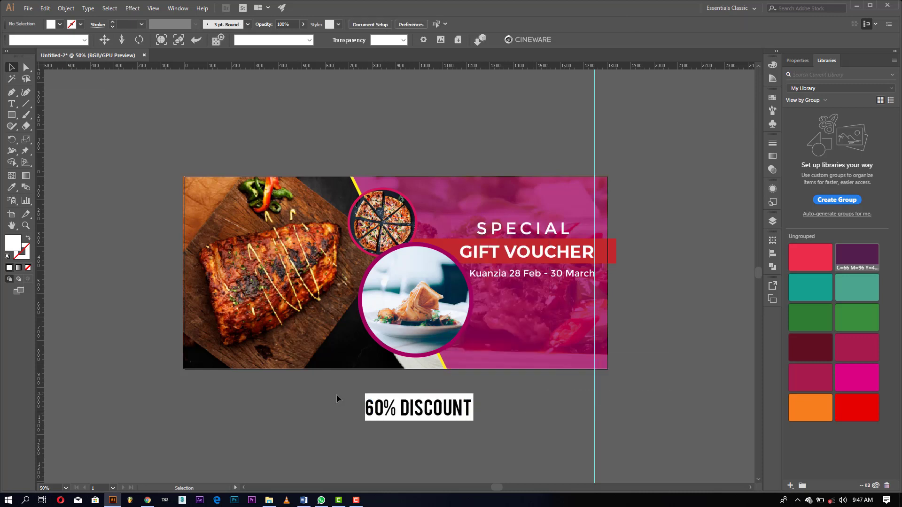
Step: Extend the white box slightly past the text on the left
click(395, 418)
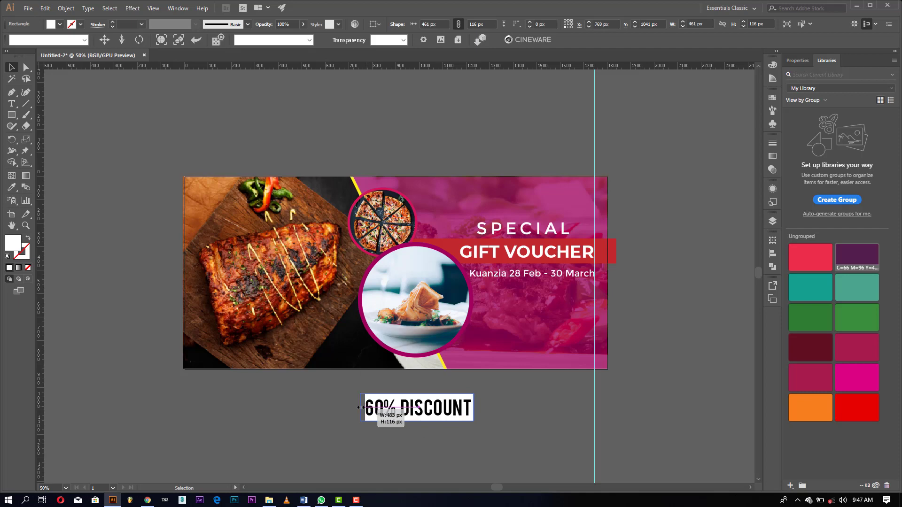
drag(364, 406, 359, 407)
click(393, 446)
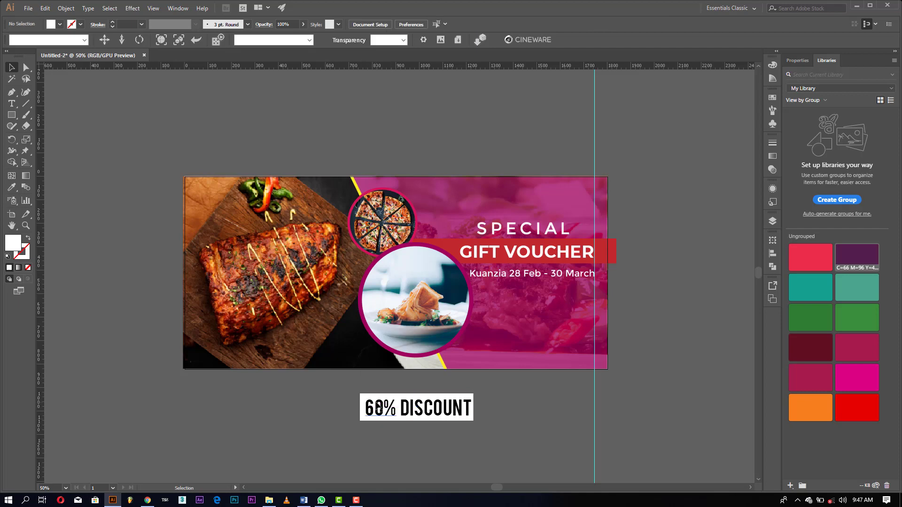
right_click(378, 407)
click(392, 437)
click(12, 115)
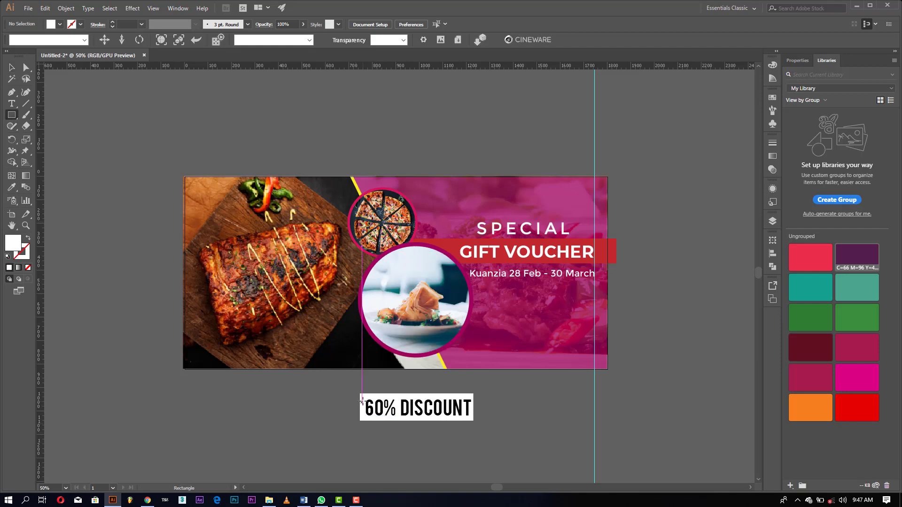
Step: Draw a small rectangle over 60%, vertically align it with the box, and apply Minus Front
drag(361, 395, 398, 418)
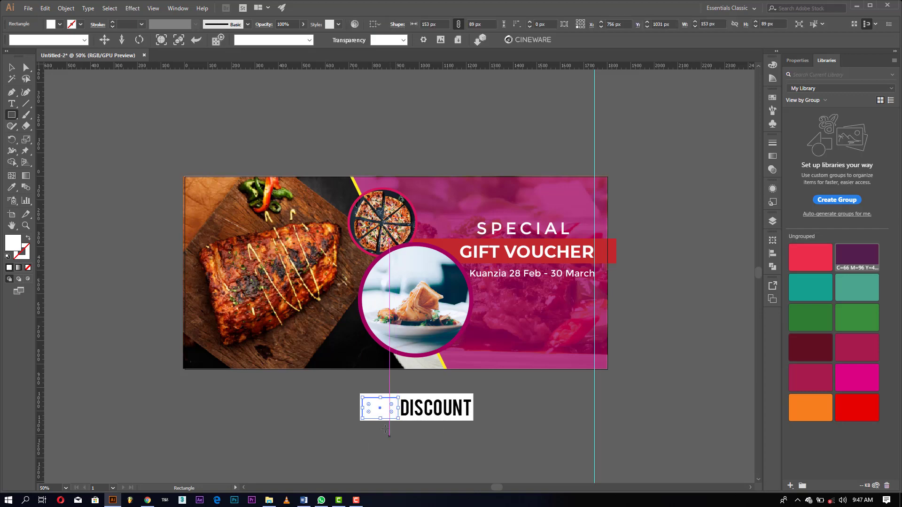
key(v)
click(465, 411)
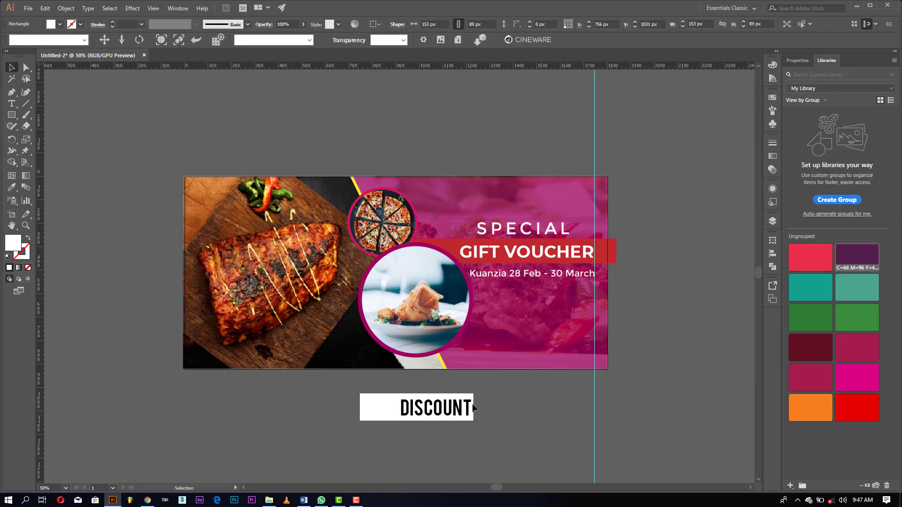
shift+click(394, 409)
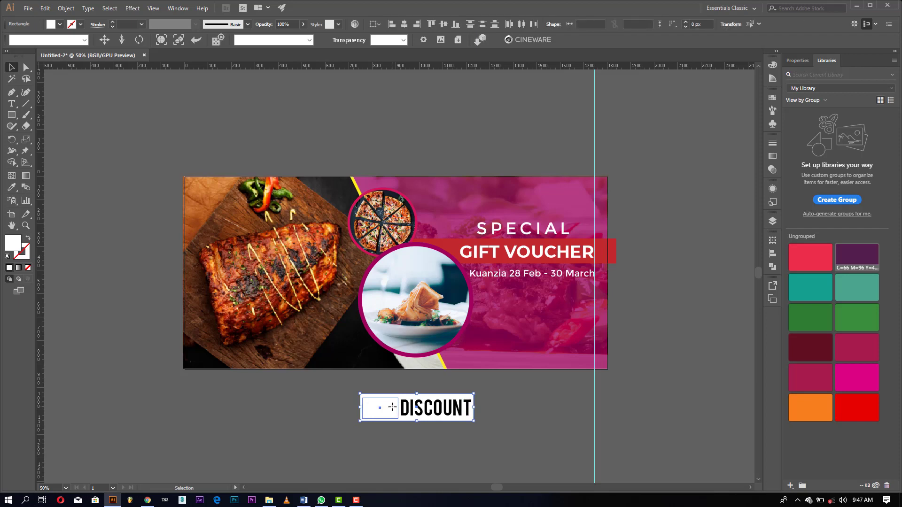
click(443, 25)
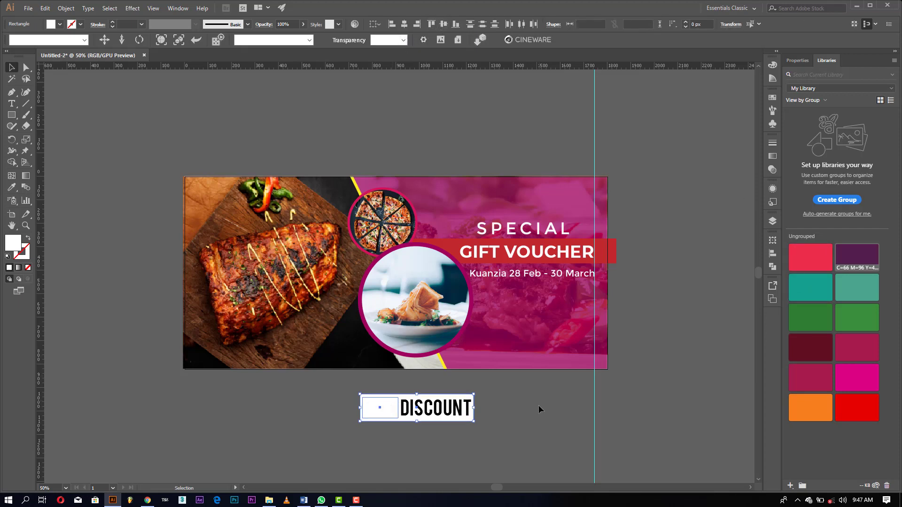
click(772, 267)
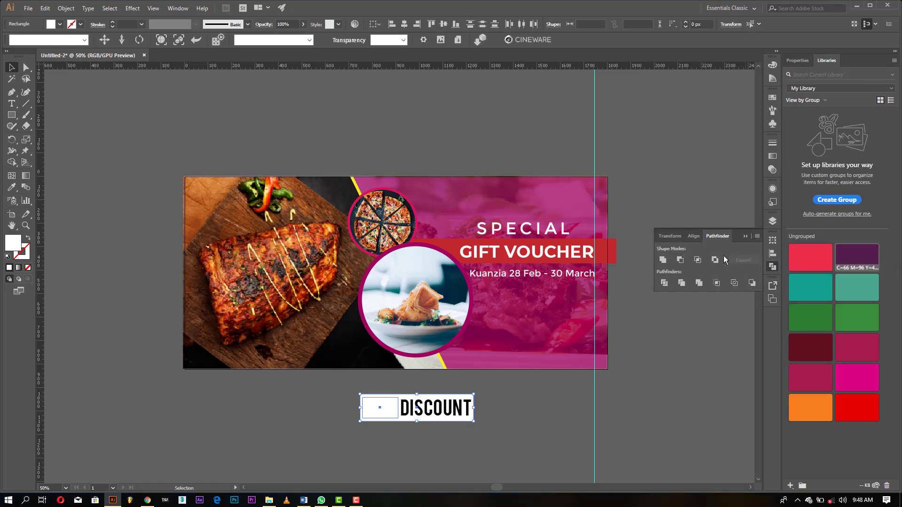
click(178, 8)
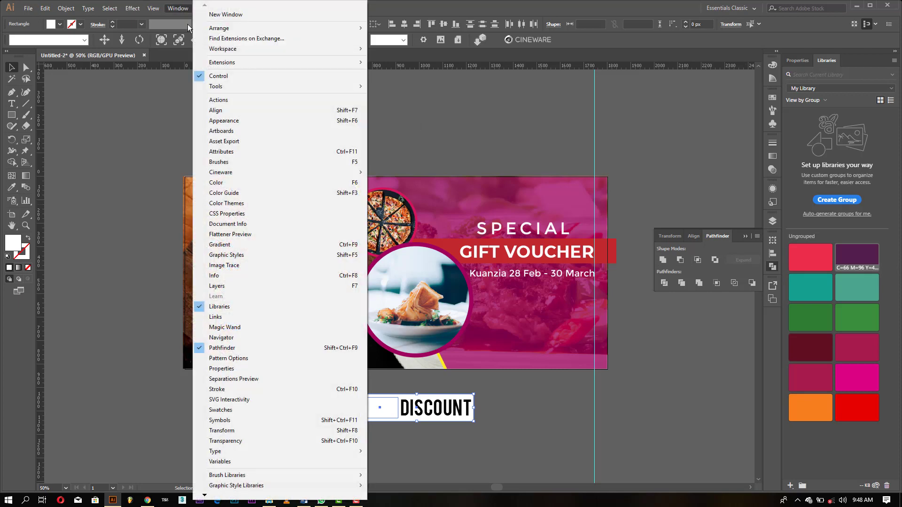
click(720, 254)
click(770, 267)
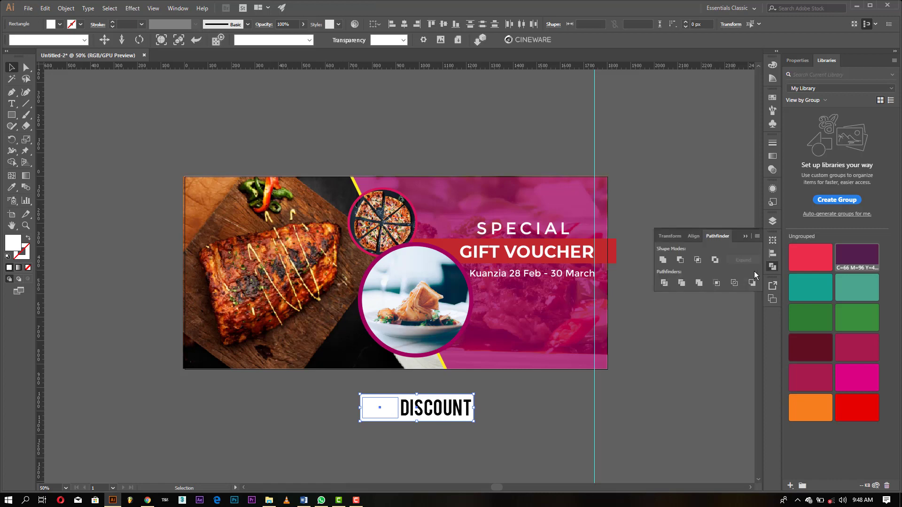
click(681, 263)
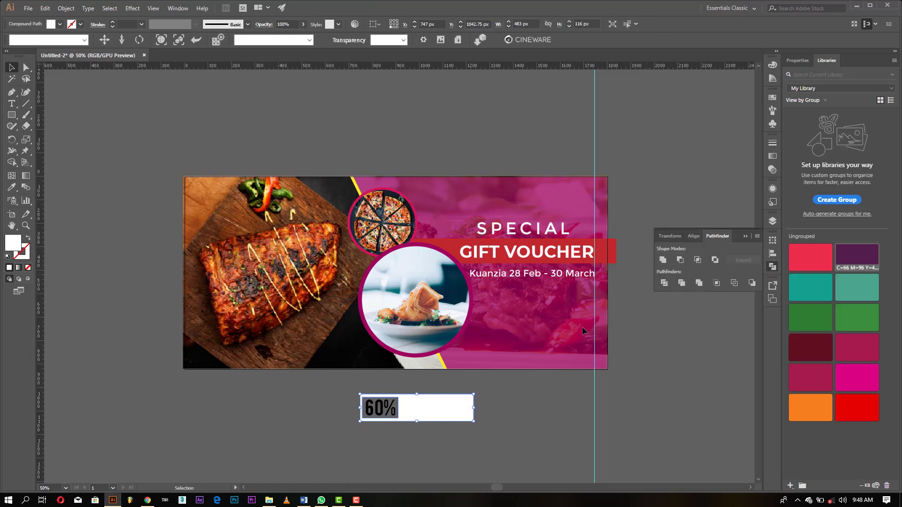
click(493, 389)
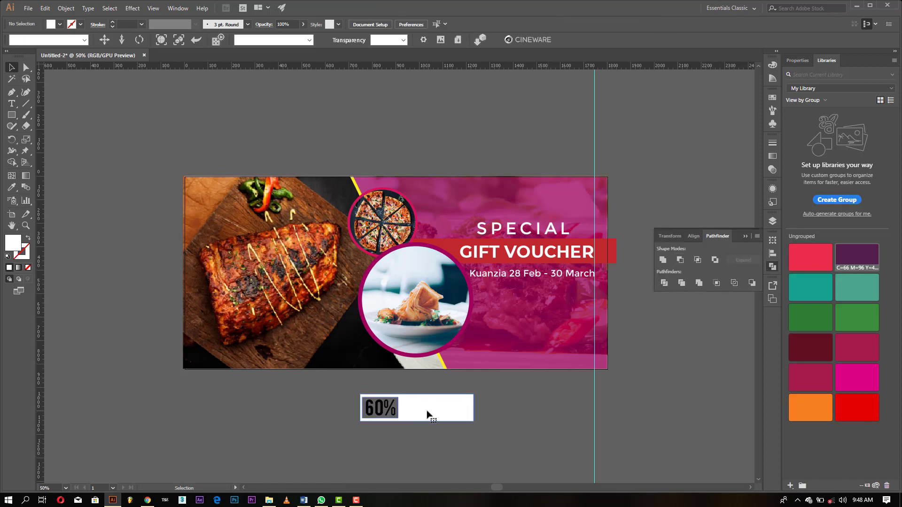
Step: Send the box to back, outline DISCOUNT, and knock it out with Minus Front
right_click(427, 412)
mouse_move(455, 363)
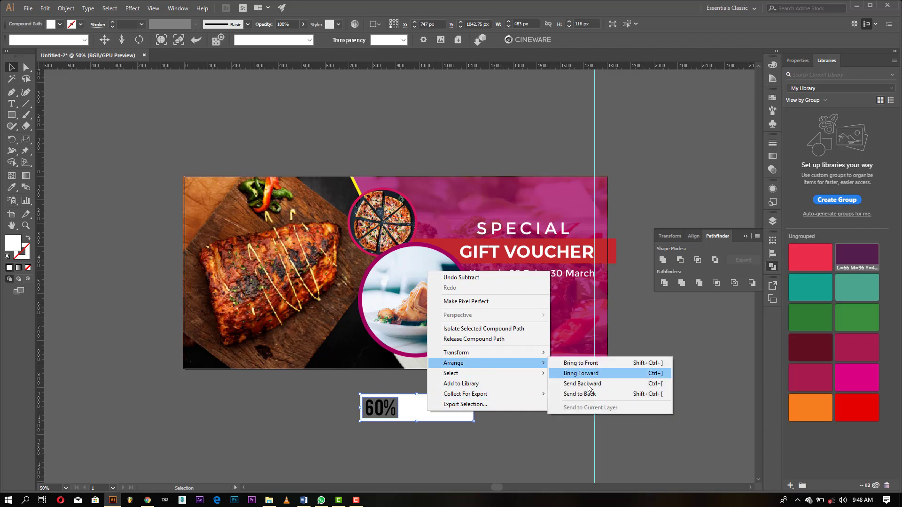
click(598, 398)
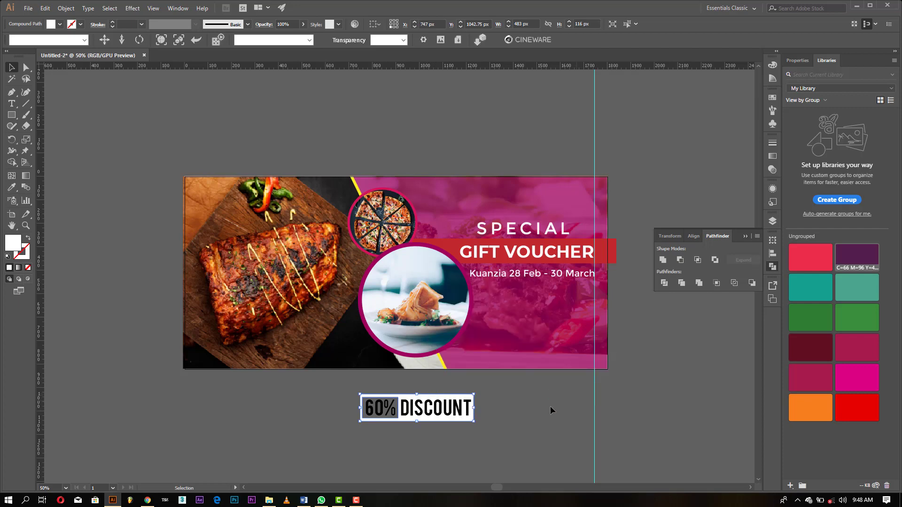
click(503, 418)
right_click(465, 407)
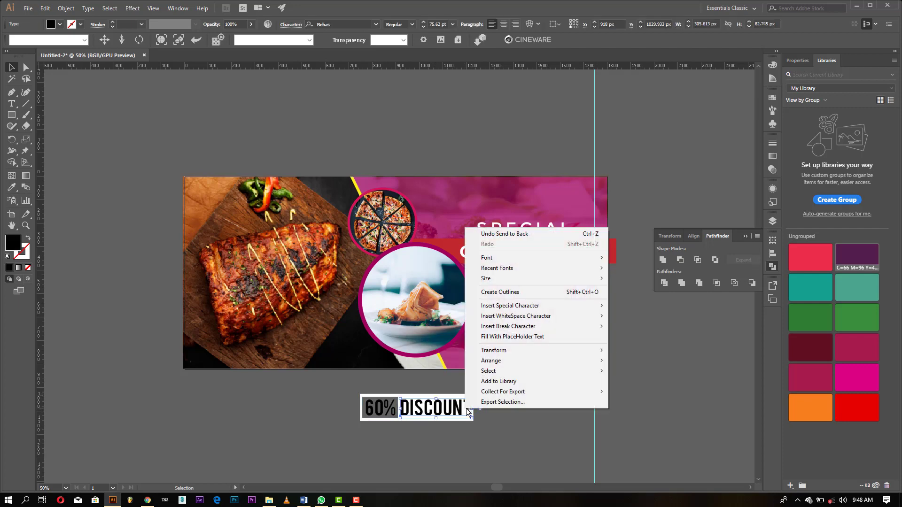
click(513, 291)
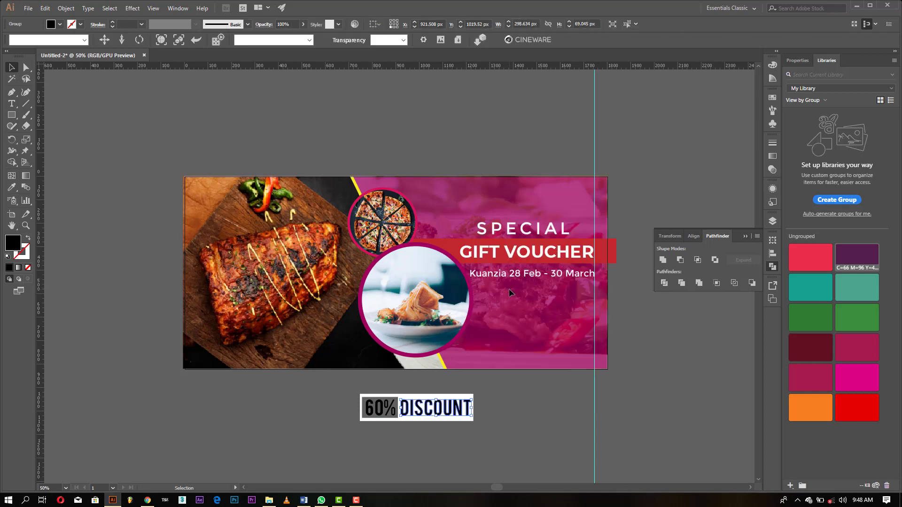
click(484, 381)
click(434, 410)
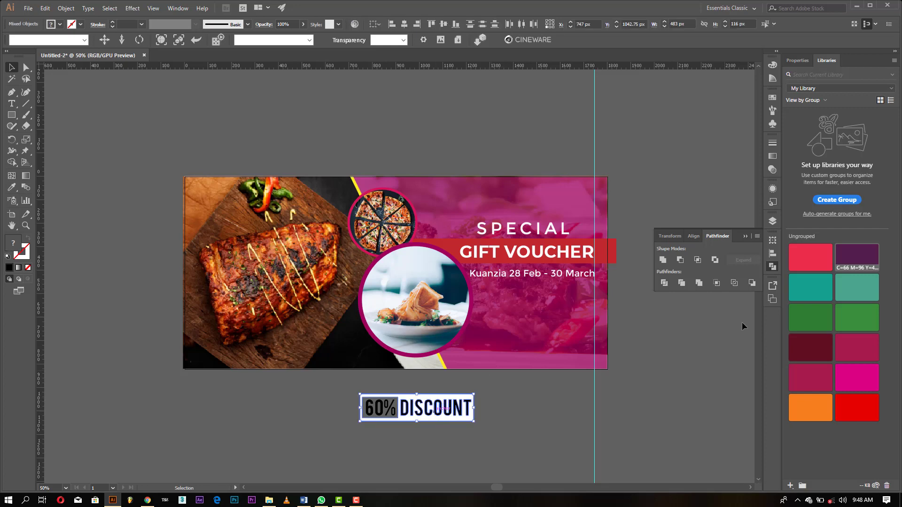
click(679, 260)
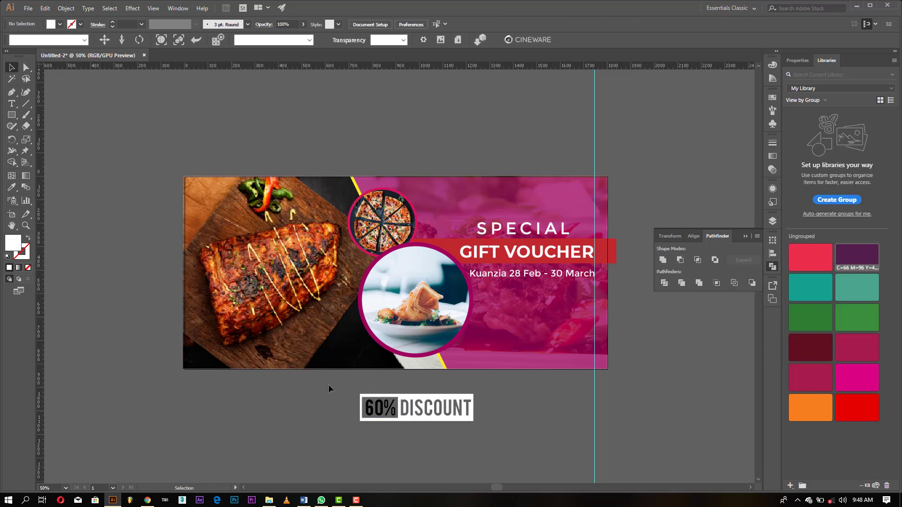
Step: Convert the 60% text to outlines and select the whole badge
click(373, 410)
right_click(373, 410)
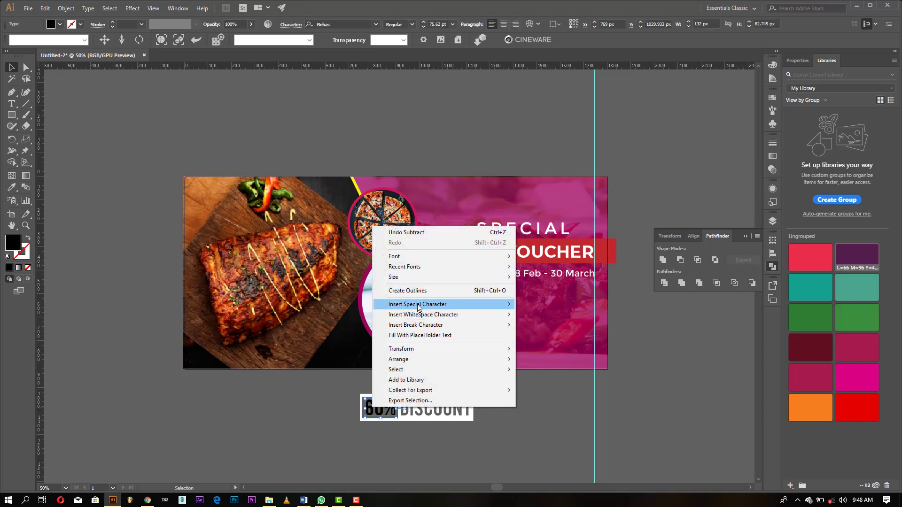
click(407, 290)
click(464, 439)
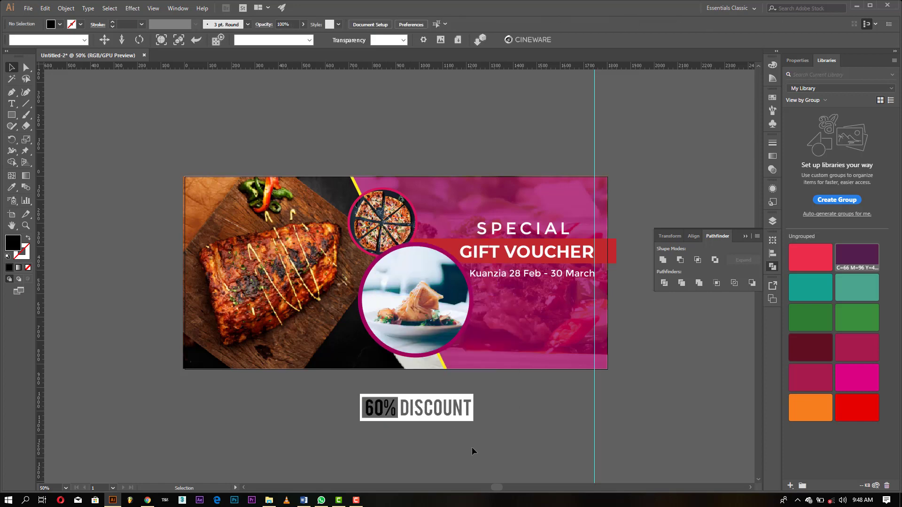
drag(495, 441, 351, 384)
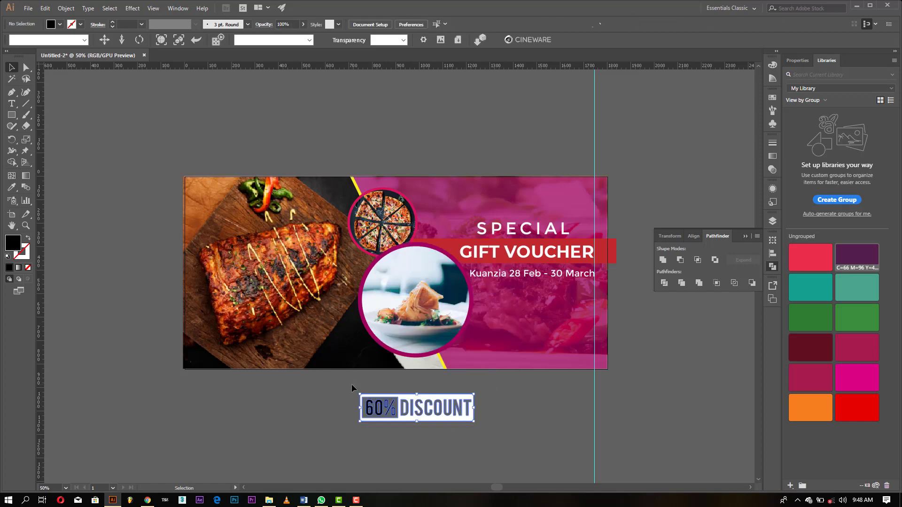
Step: Merge 60% into the badge and place it, about 384 × 92 px, under the date, nudged right
click(663, 259)
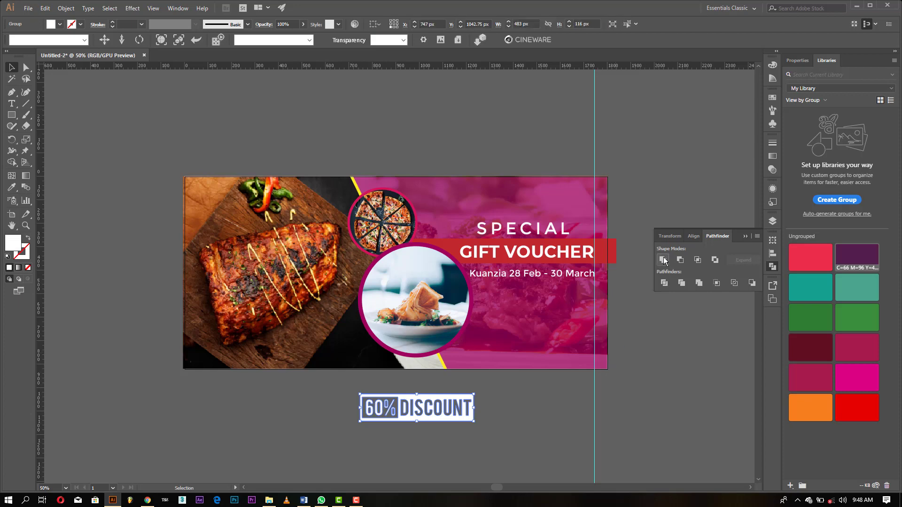
click(499, 418)
drag(430, 410, 548, 302)
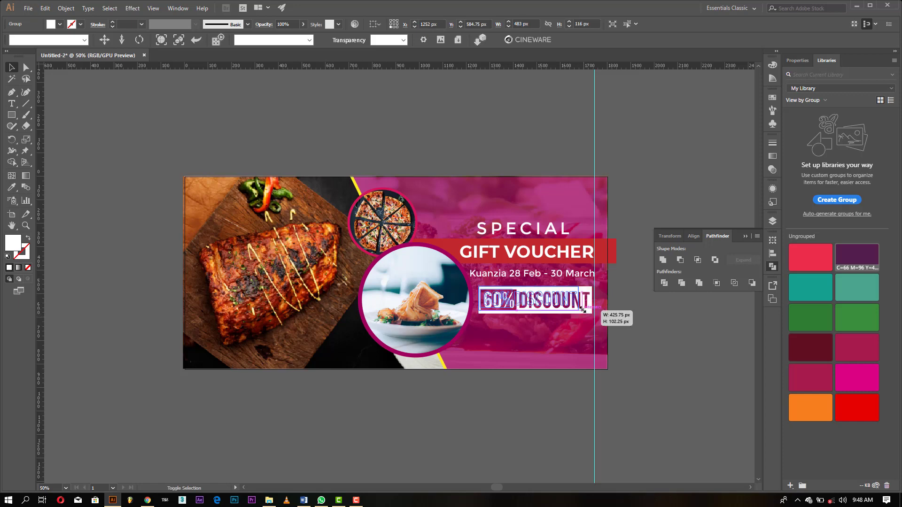
mouse_move(590, 317)
mouse_down()
mouse_move(569, 308)
mouse_move(581, 299)
mouse_up()
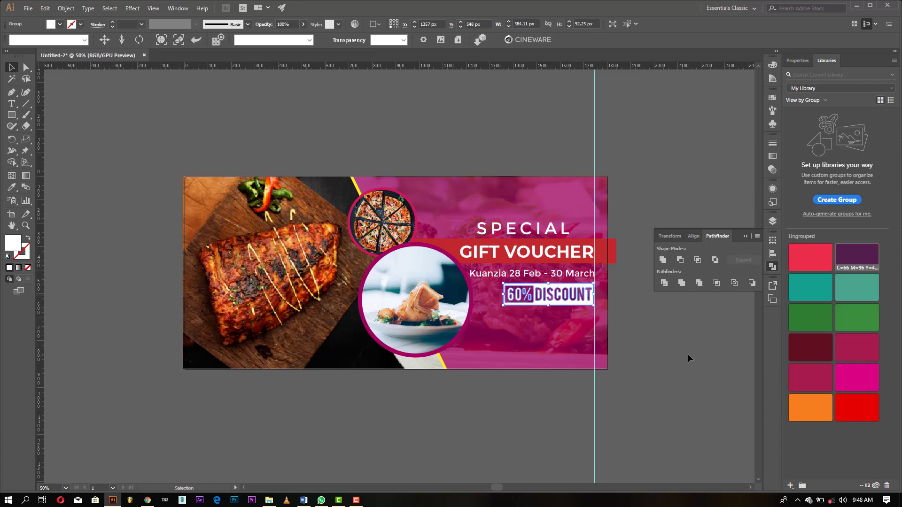
click(686, 354)
click(568, 297)
key(Right)
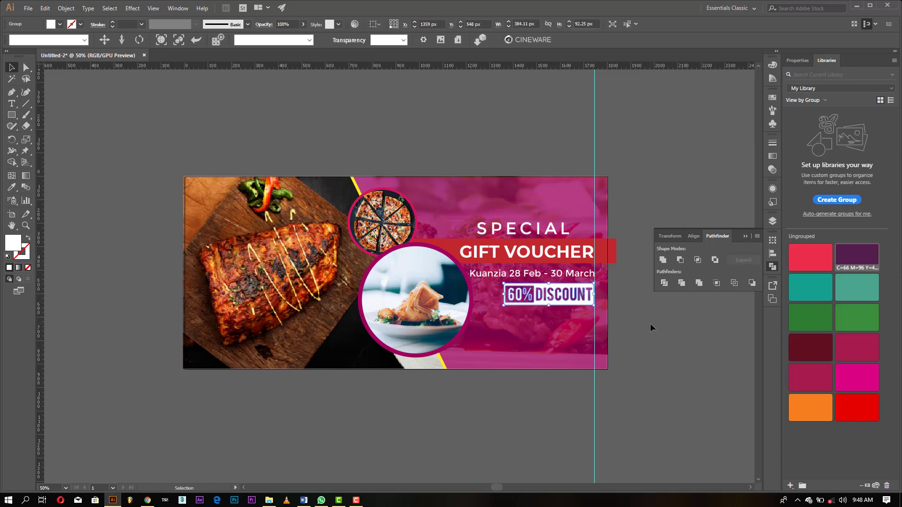
click(650, 323)
click(571, 300)
click(59, 24)
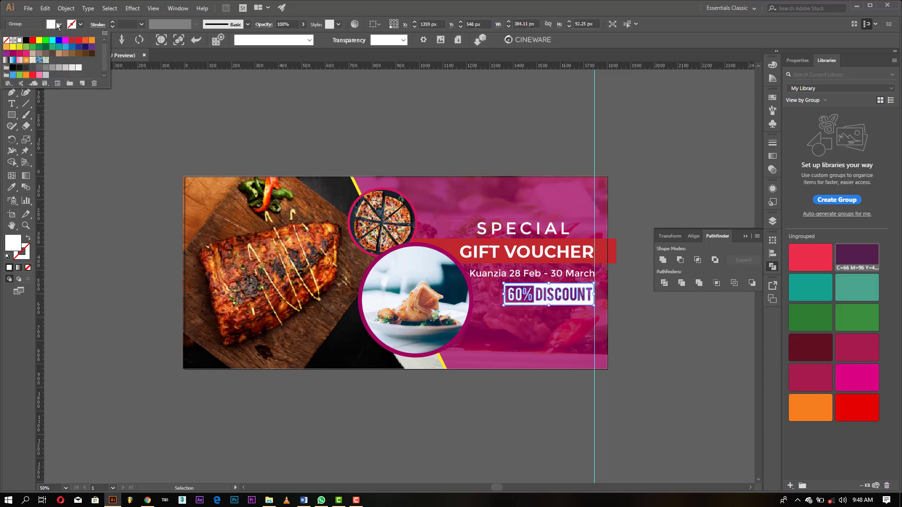
Step: Fill the 60% DISCOUNT badge yellow, briefly trying cyan before reverting
click(39, 40)
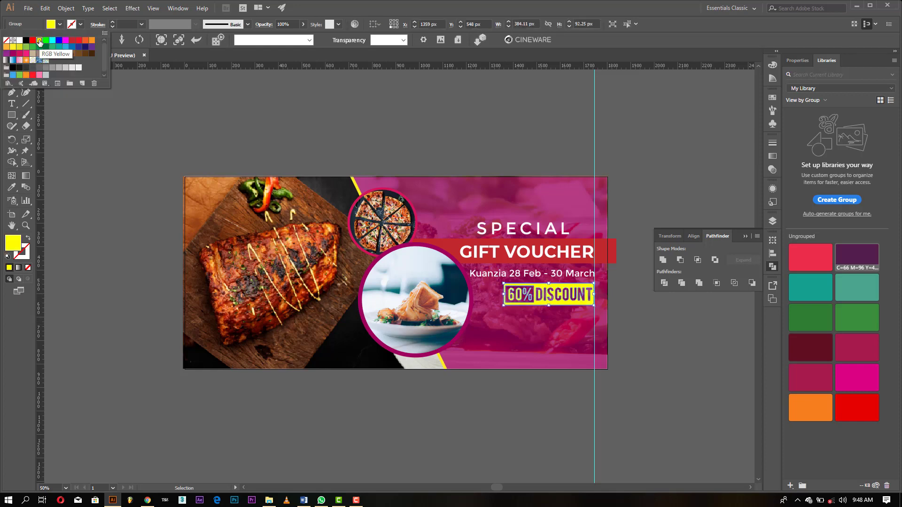
click(86, 108)
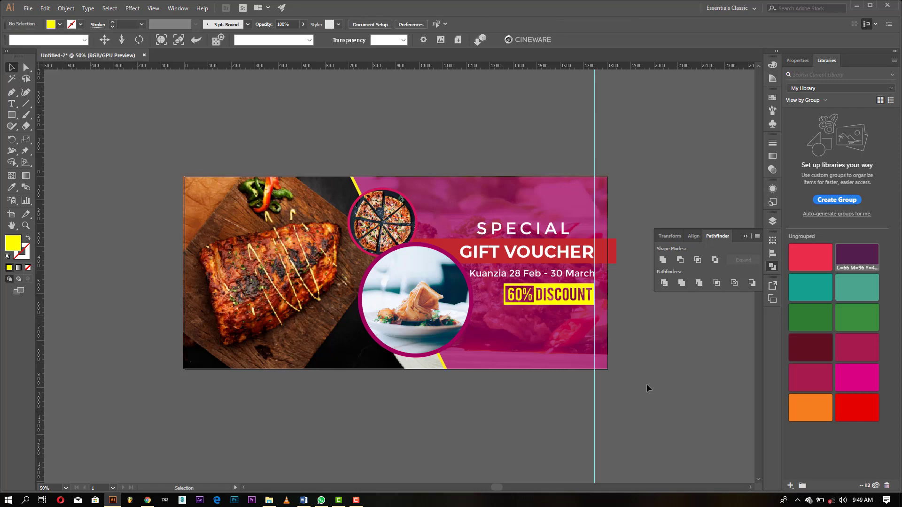
click(546, 298)
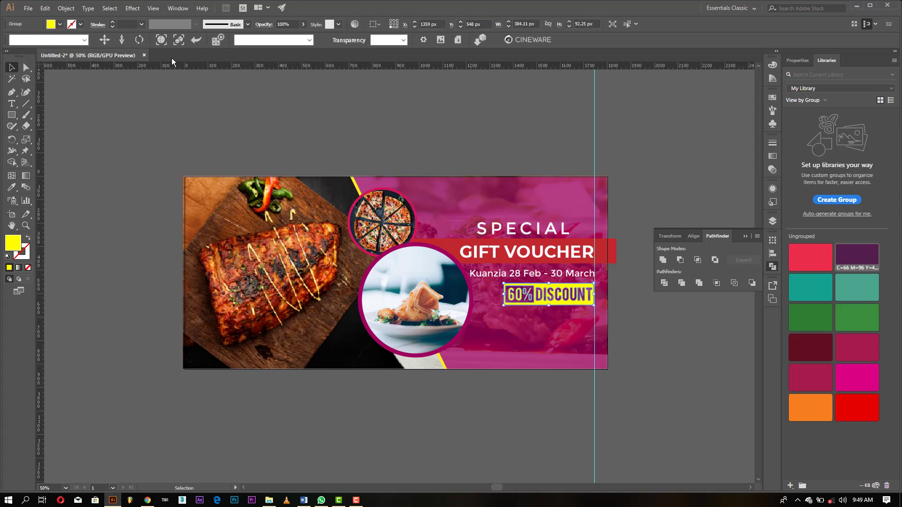
click(56, 28)
click(52, 40)
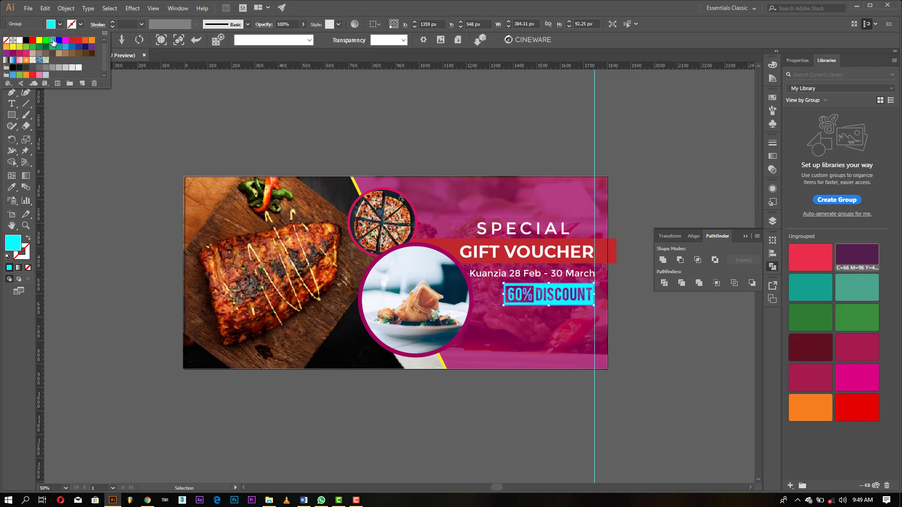
click(38, 40)
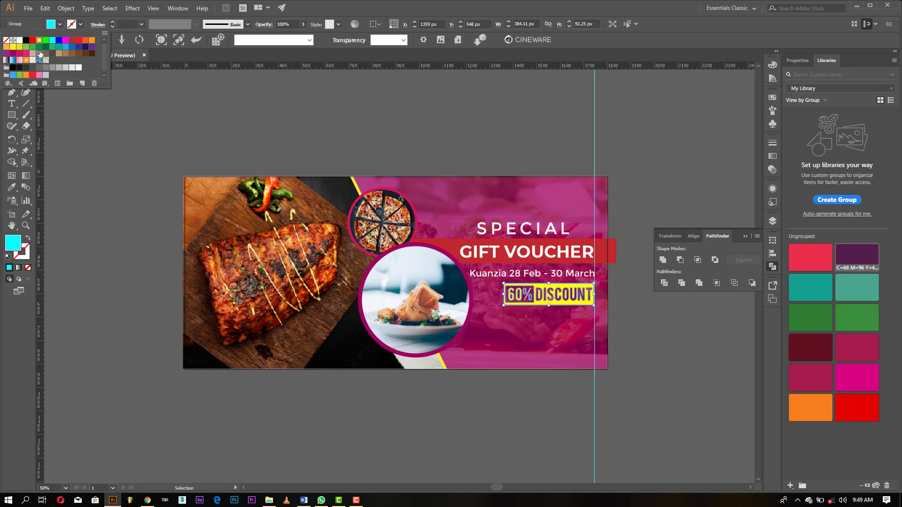
click(132, 136)
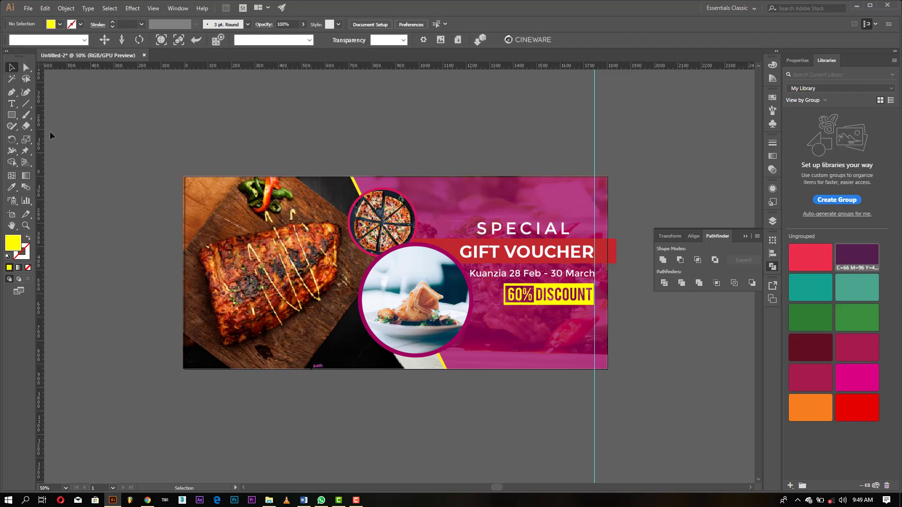
click(12, 103)
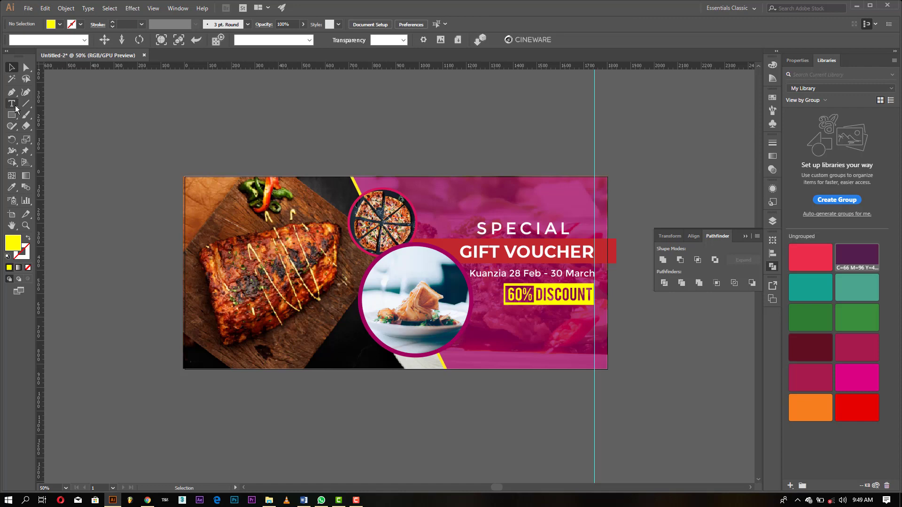
Step: Add a white 'MORE INFOR:' line with a contact phone number below the banner
click(479, 422)
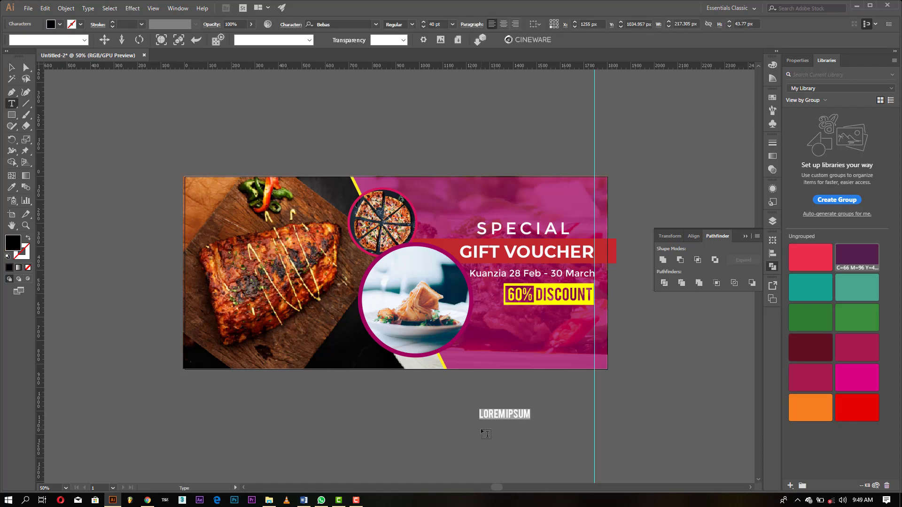
text(C)
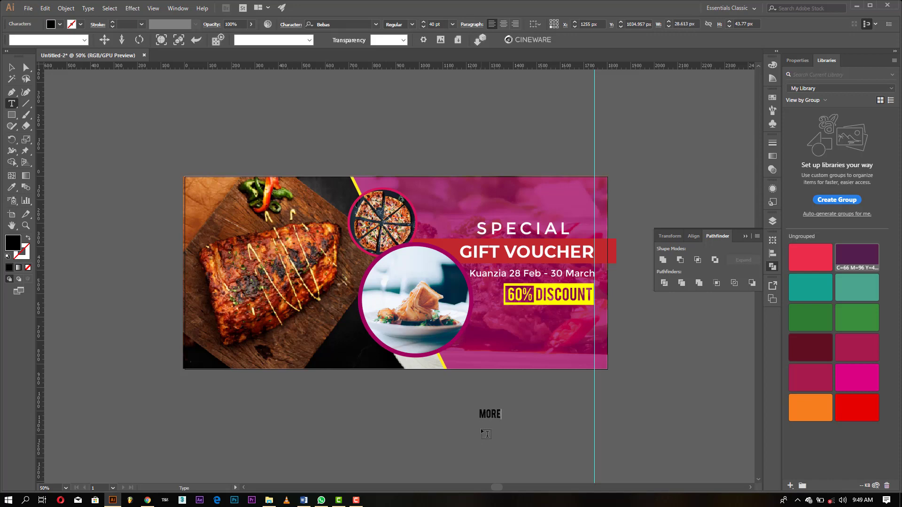
text(INFOR)
text(:)
text(07)
text(1000)
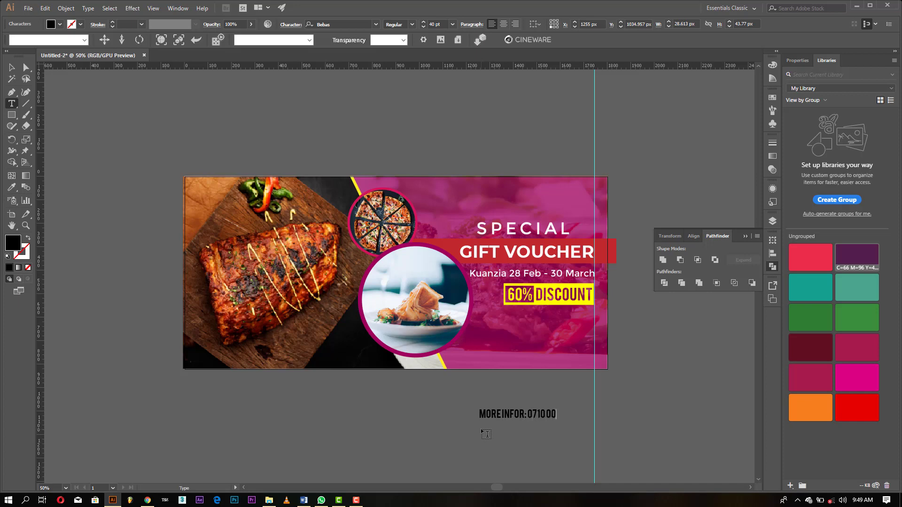
text(0000)
click(12, 67)
click(59, 24)
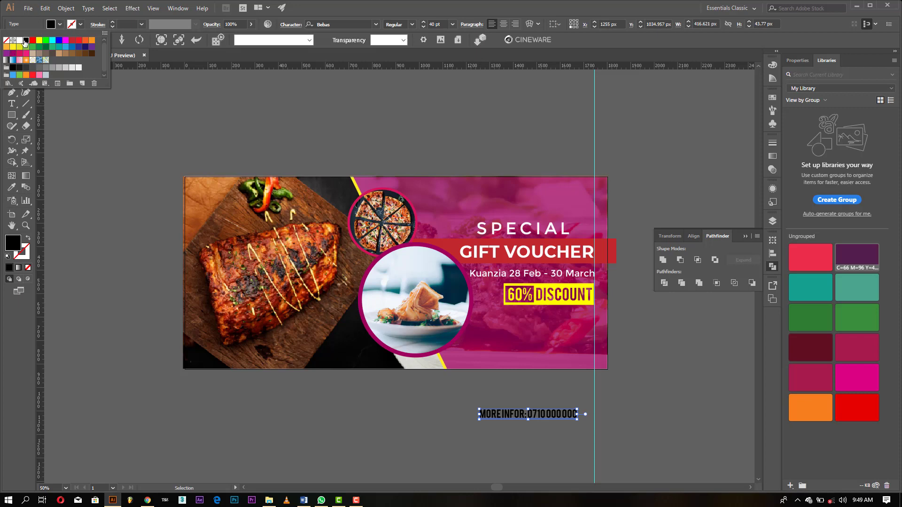
click(20, 40)
click(520, 424)
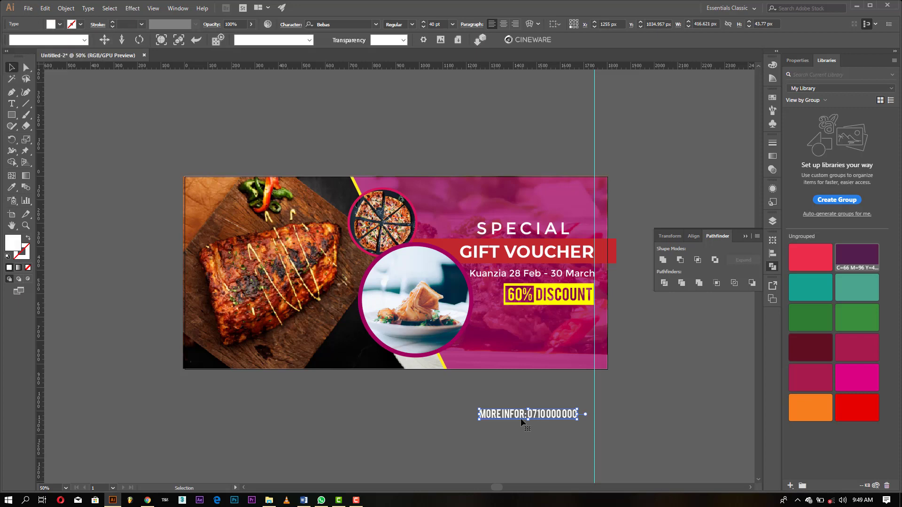
Step: Move the MORE INFOR phone line onto the banner's lower right and set it in Bebas Neue Bold
click(522, 432)
mouse_move(518, 414)
mouse_down()
mouse_move(535, 332)
mouse_move(536, 340)
mouse_move(479, 338)
mouse_up()
double_click(536, 340)
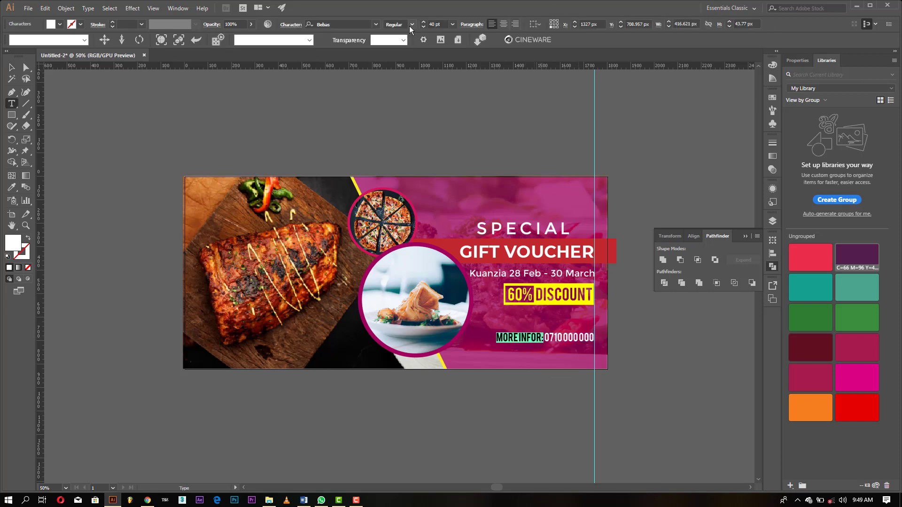
click(376, 24)
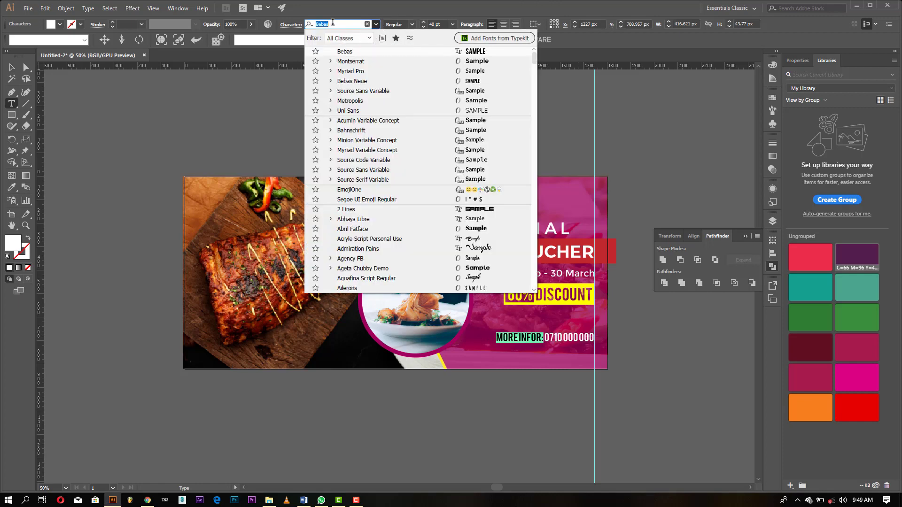
text(BEBA)
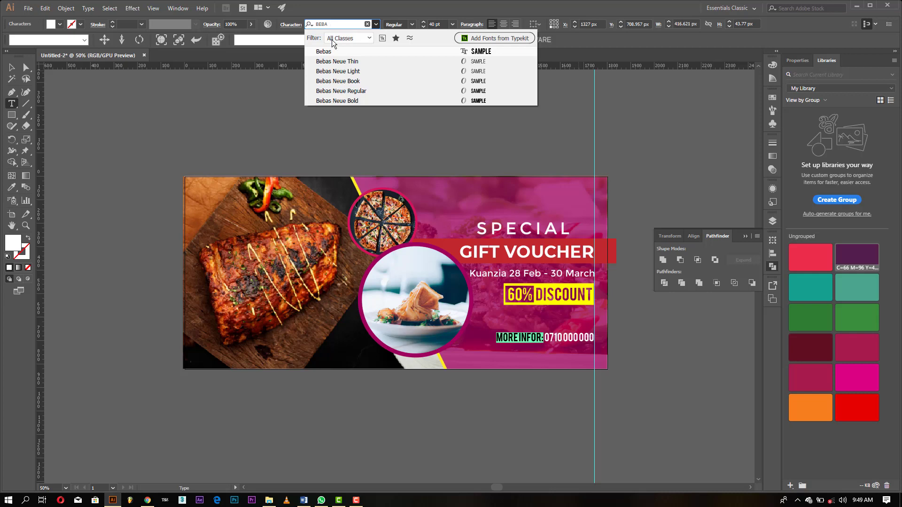
click(379, 100)
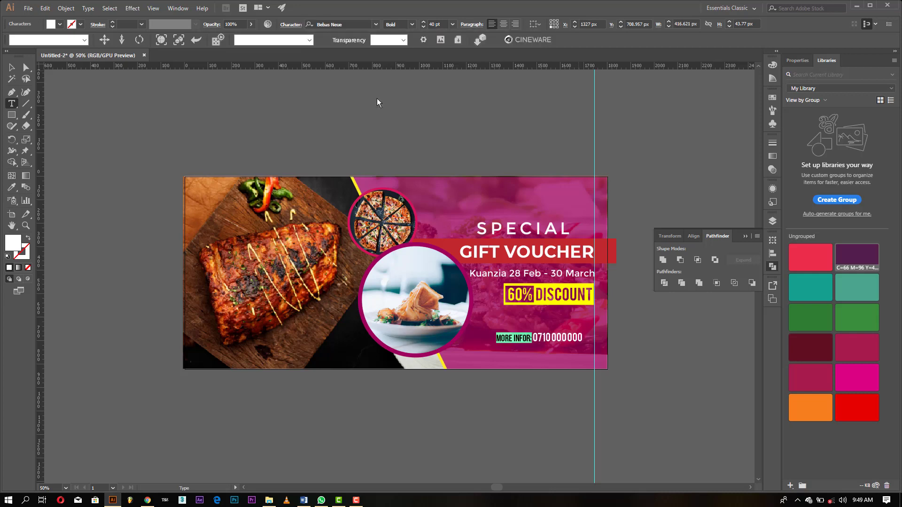
click(12, 67)
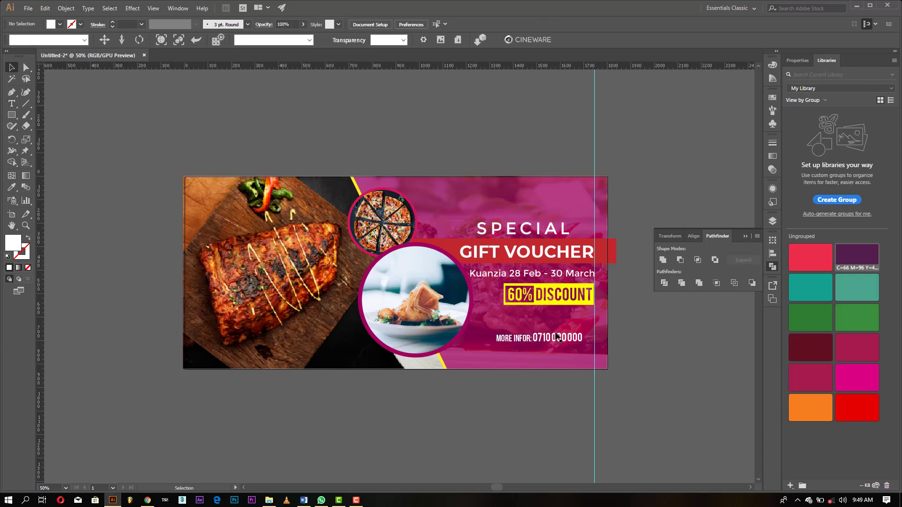
Step: Correct the contact line to read 'MORE INFO :' by removing the stray R
double_click(526, 338)
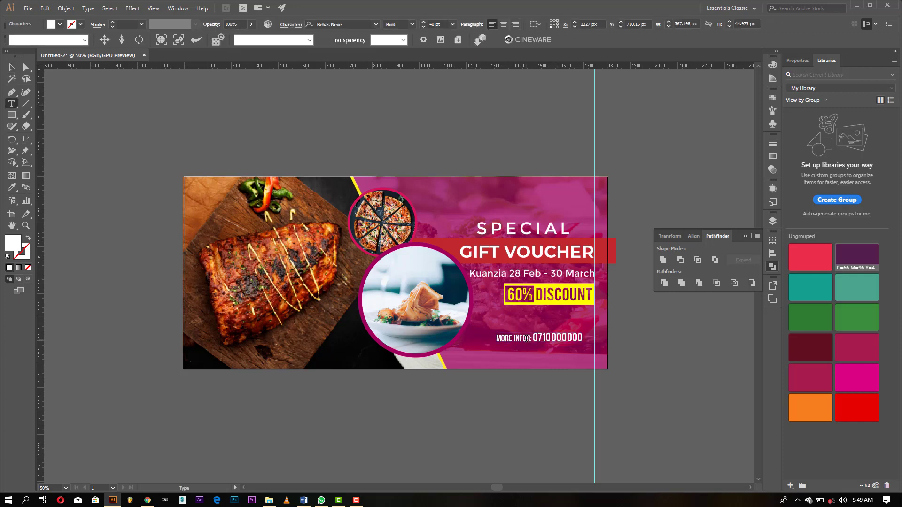
drag(525, 338, 529, 338)
key(BackSpace)
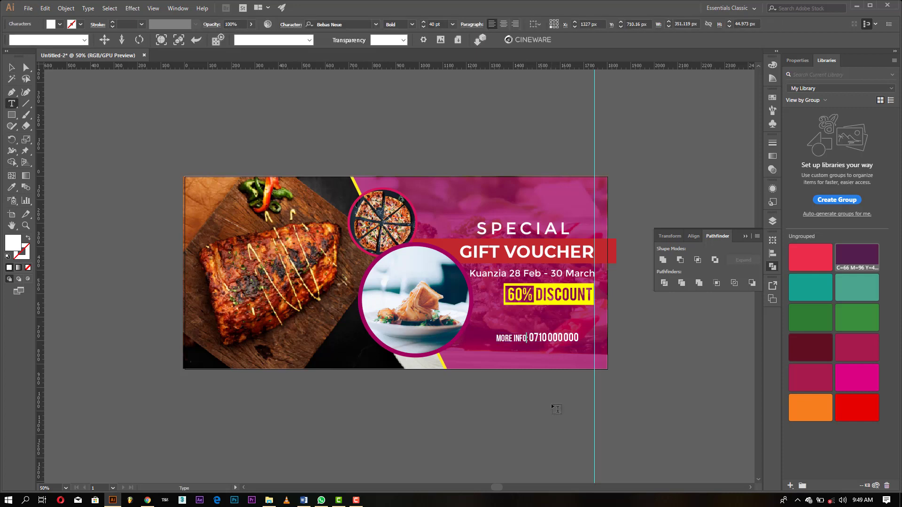
key(Escape)
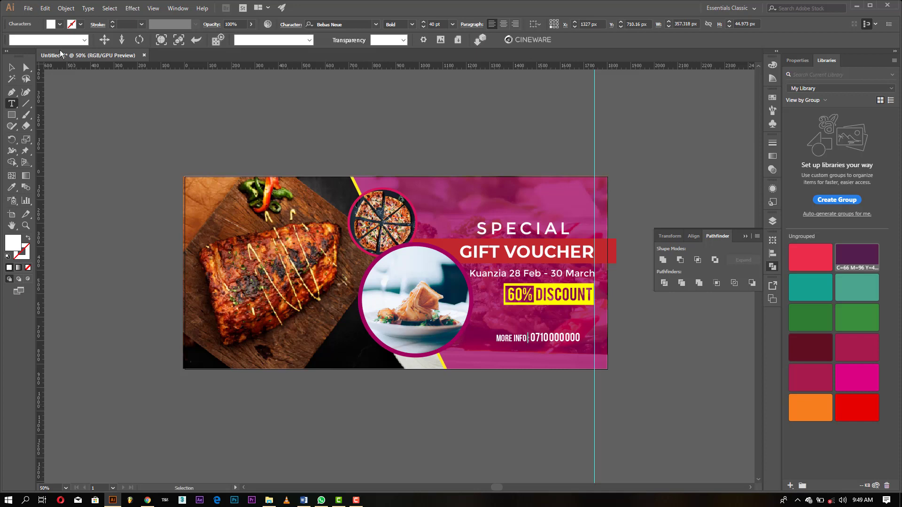
click(16, 70)
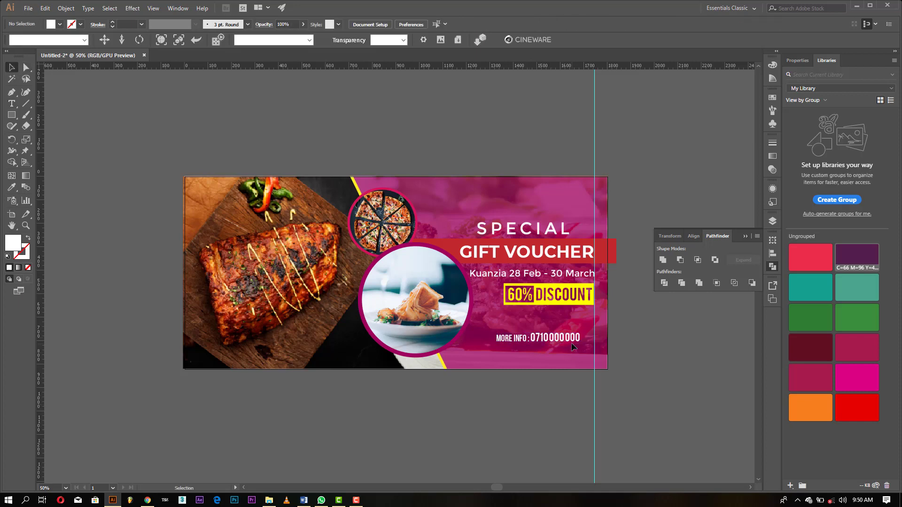
Step: Shift the contact line right to the date line's guide, then start placing an image with File > Place
drag(567, 338, 583, 341)
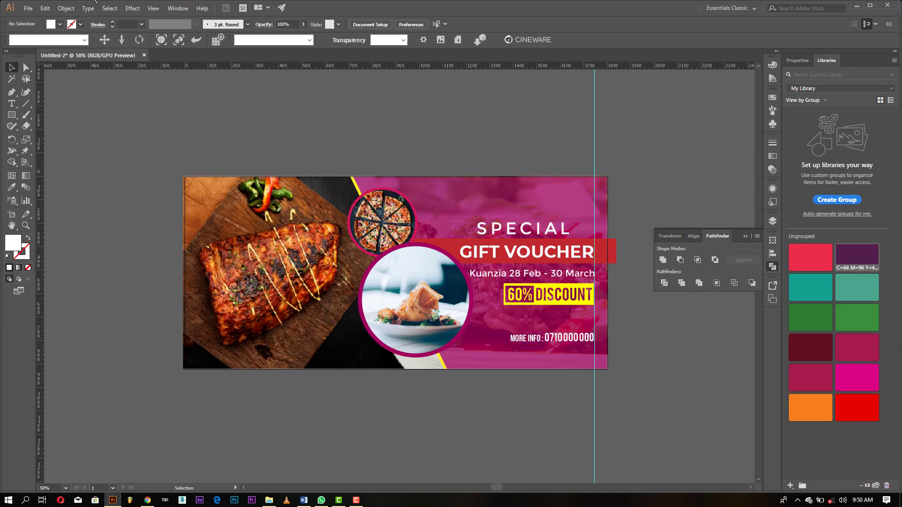
click(31, 11)
click(66, 161)
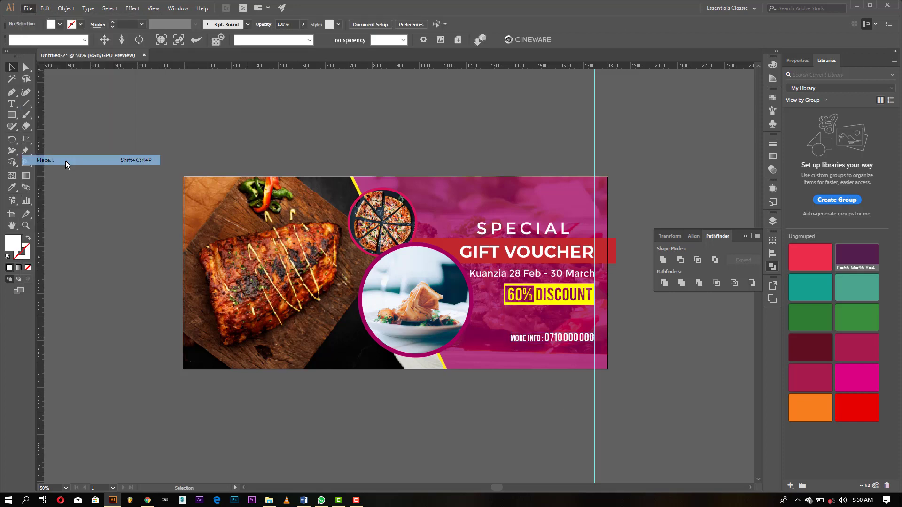
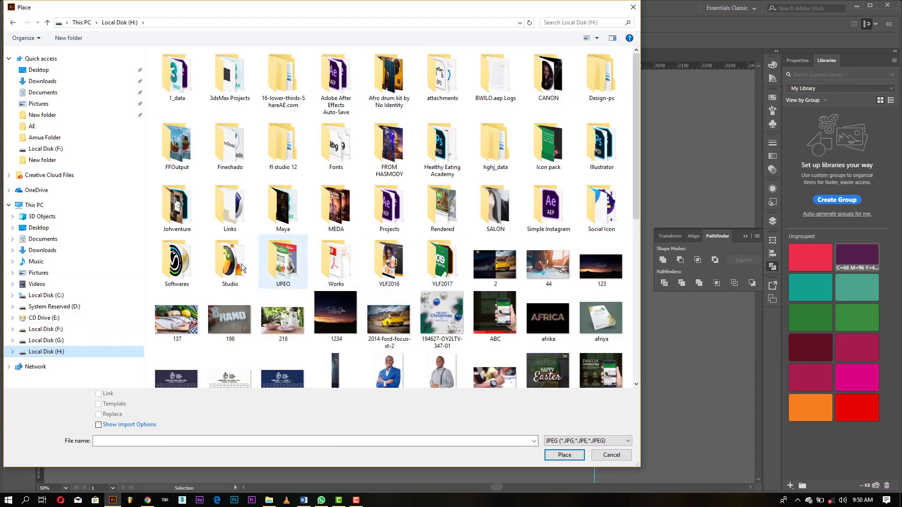
Step: Choose the iNSTAGRAM_GEN PNG from the Social Icon folder for placing
double_click(601, 209)
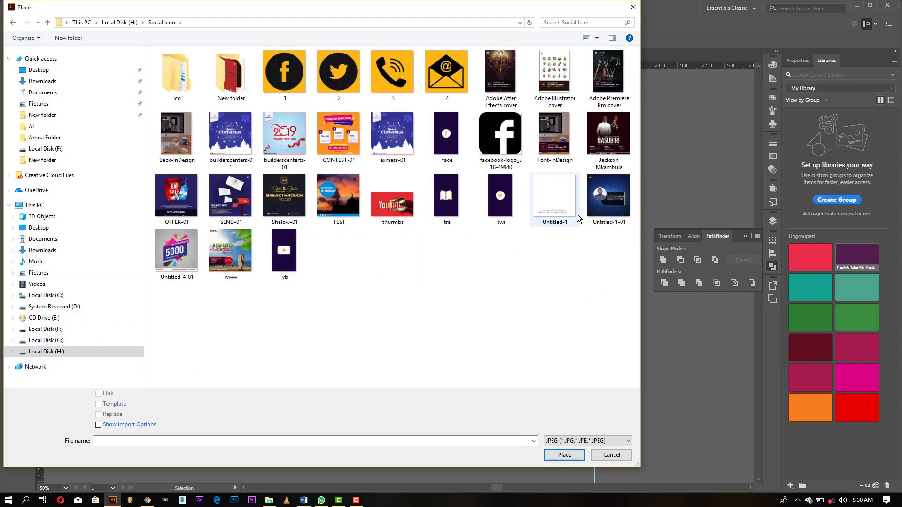
click(567, 441)
click(556, 389)
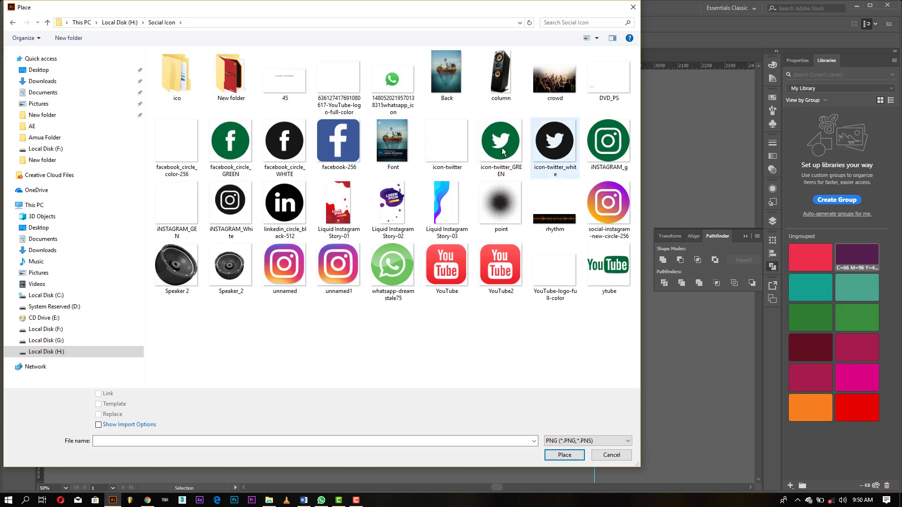
double_click(177, 203)
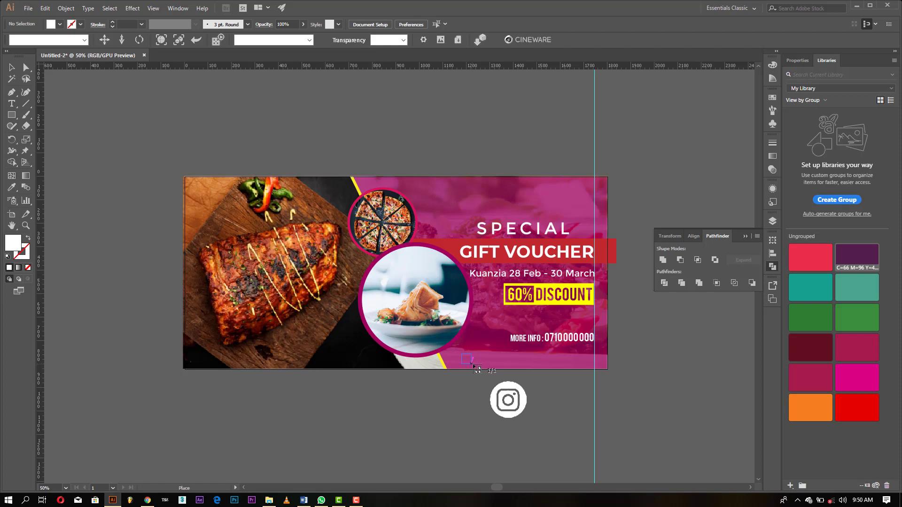
Step: Place the Instagram icon near the voucher's bottom and type the text RICHSTARTZ below it
click(472, 364)
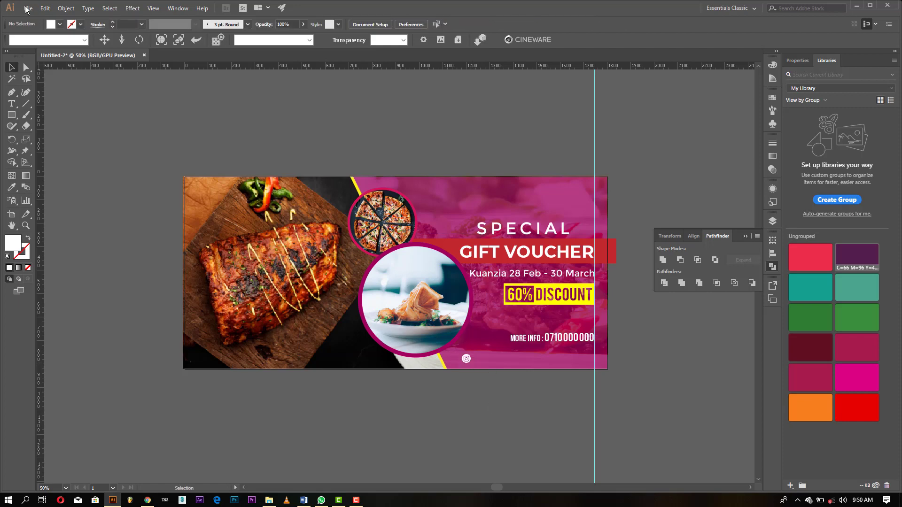
click(11, 103)
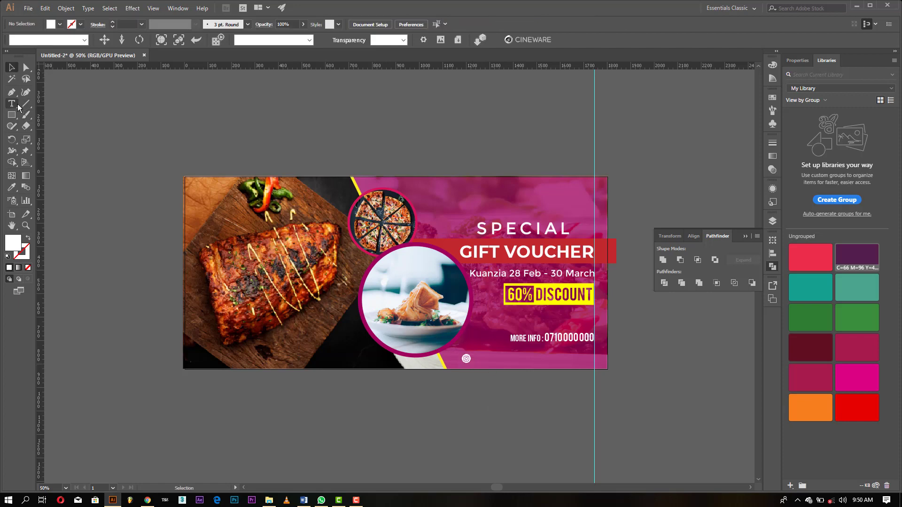
click(479, 445)
text(RICHS)
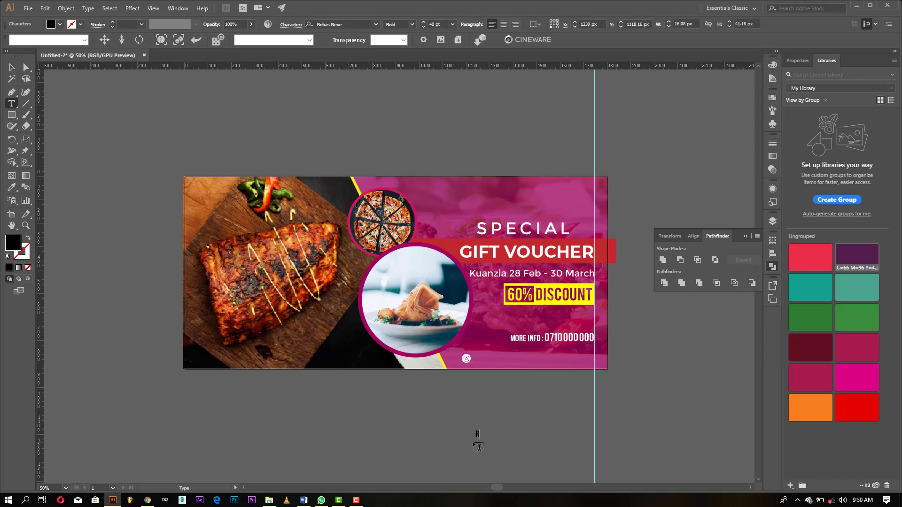
text(TAR)
text(TZ)
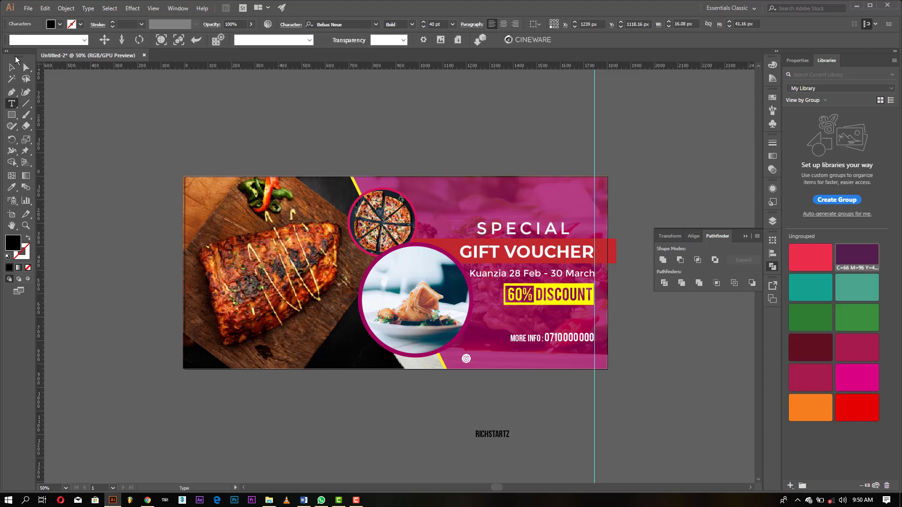
Step: Make the RICHSTARTZ text white and move it up beside the Instagram icon
click(14, 67)
click(60, 26)
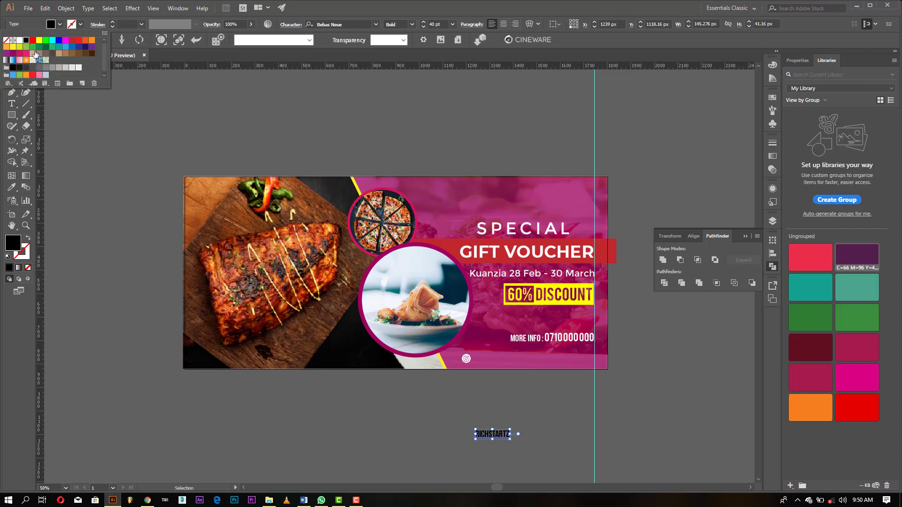
click(19, 40)
click(494, 444)
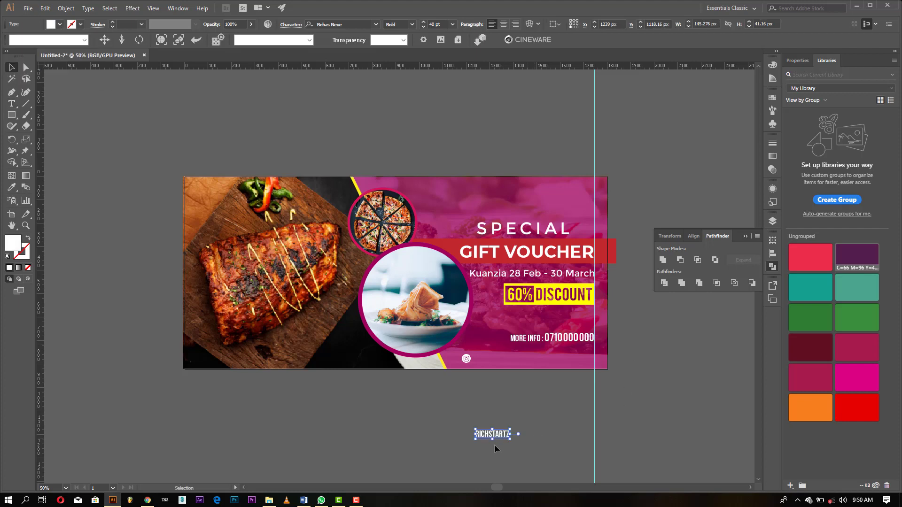
click(490, 435)
drag(496, 437, 494, 361)
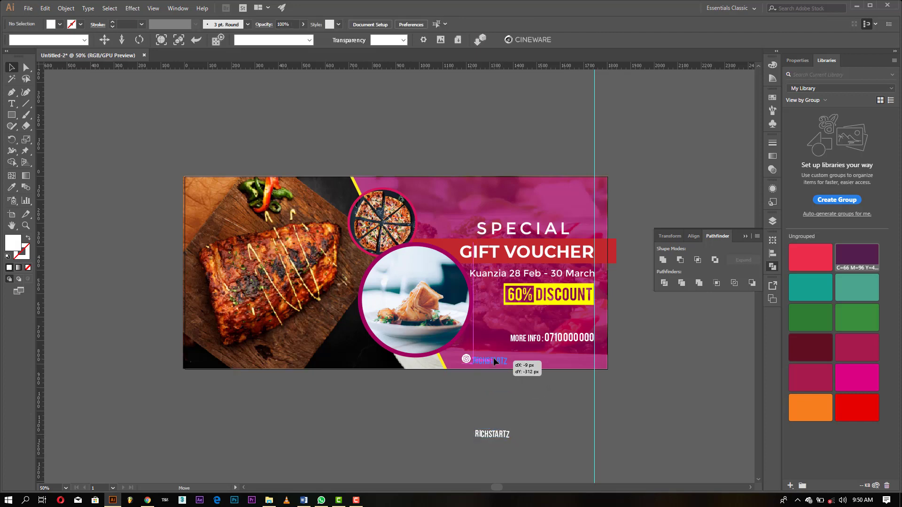
drag(494, 360, 494, 360)
click(489, 399)
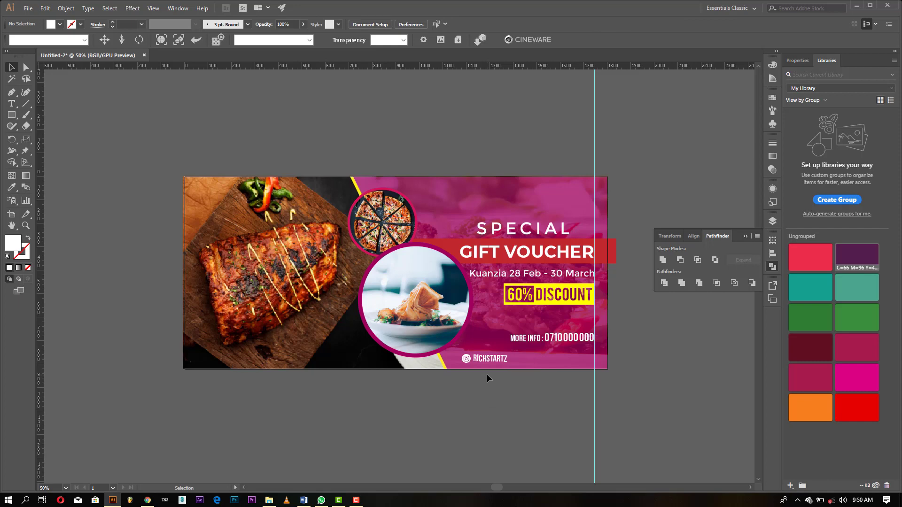
Step: Unlock all locked artwork using Object > Unlock All
click(173, 9)
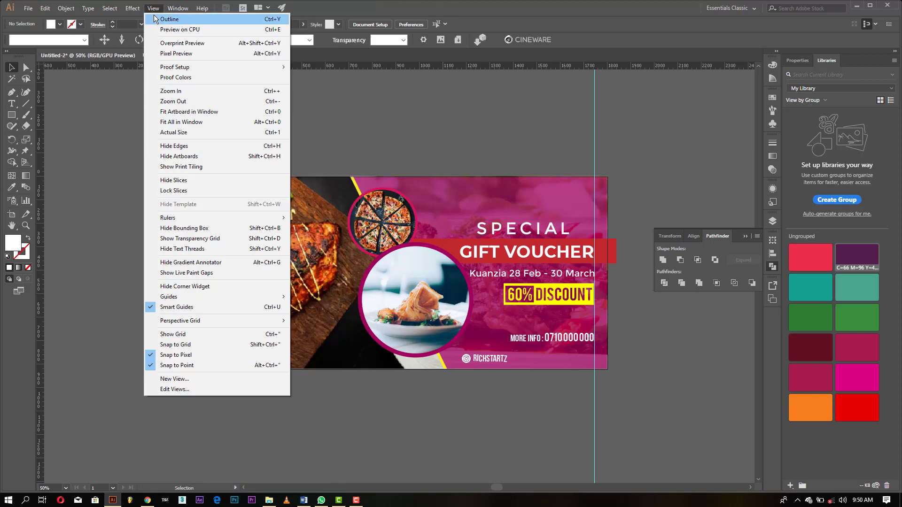
click(382, 134)
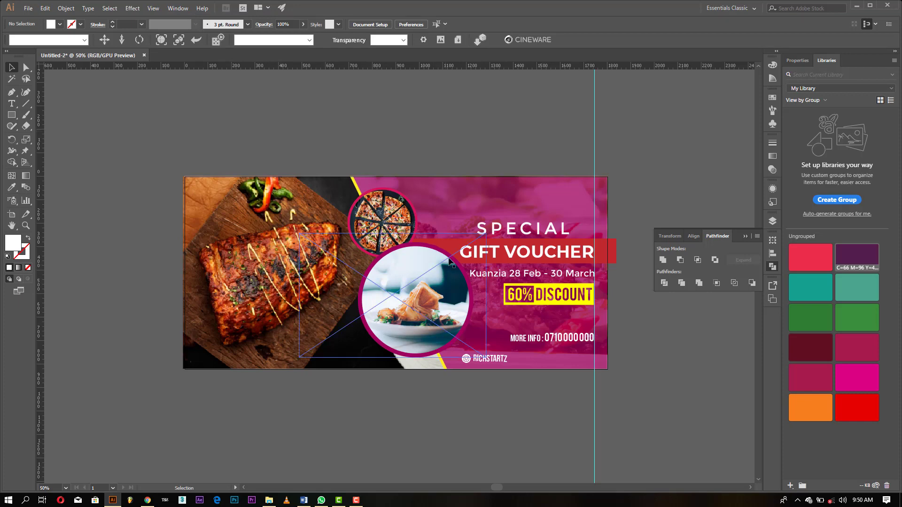
click(613, 263)
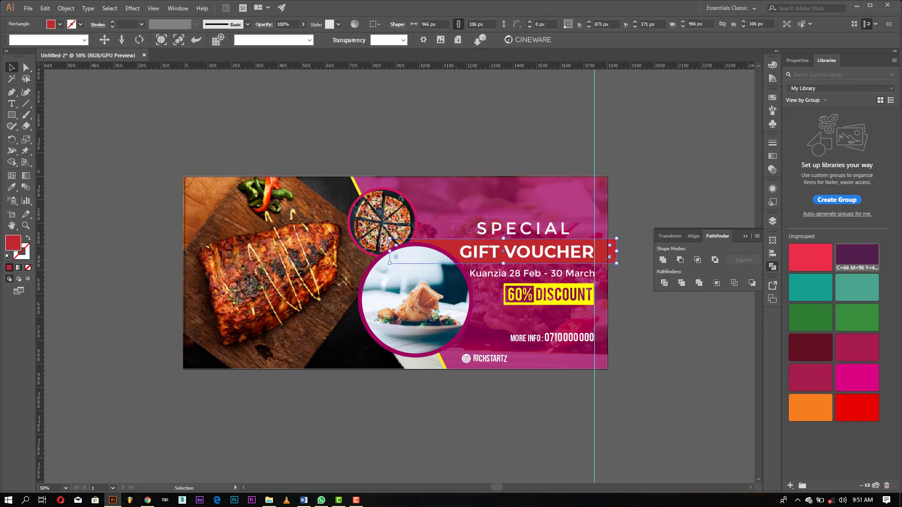
click(66, 8)
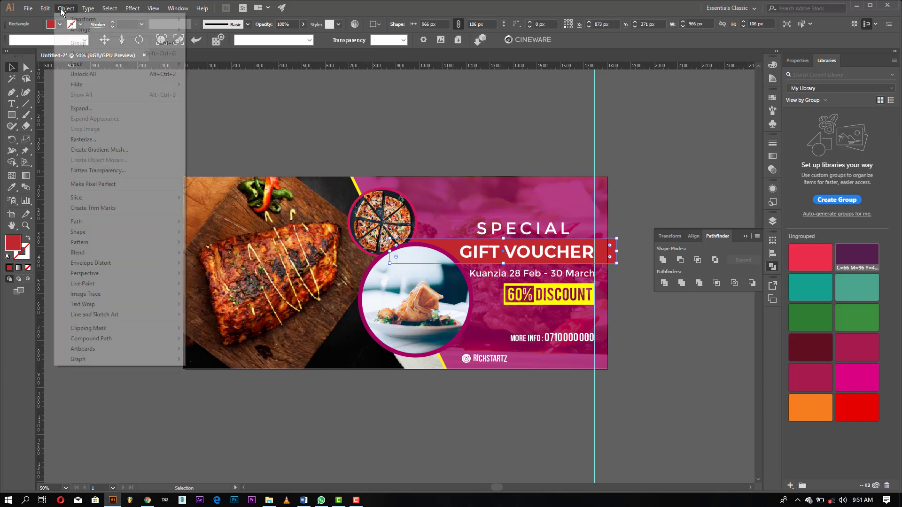
click(92, 72)
Step: Fill the red bar behind GIFT VOUCHER with the dark purple swatch
click(572, 136)
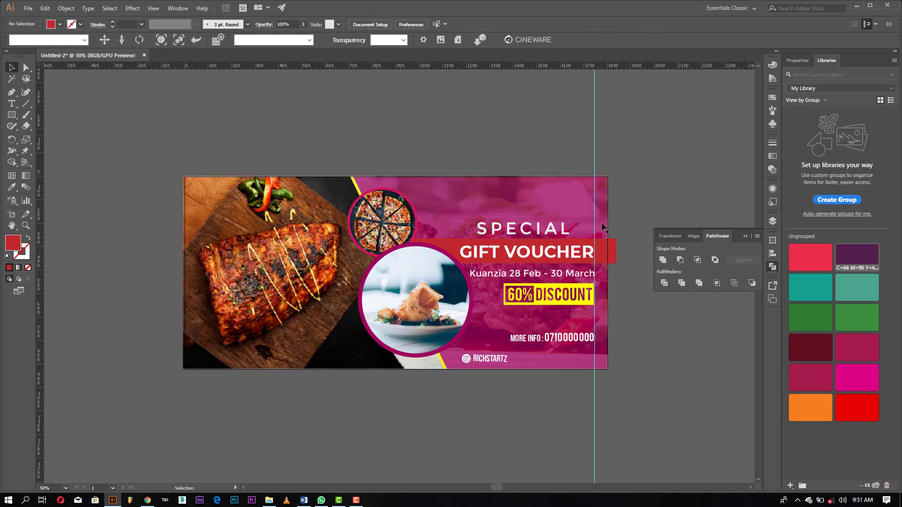
click(606, 252)
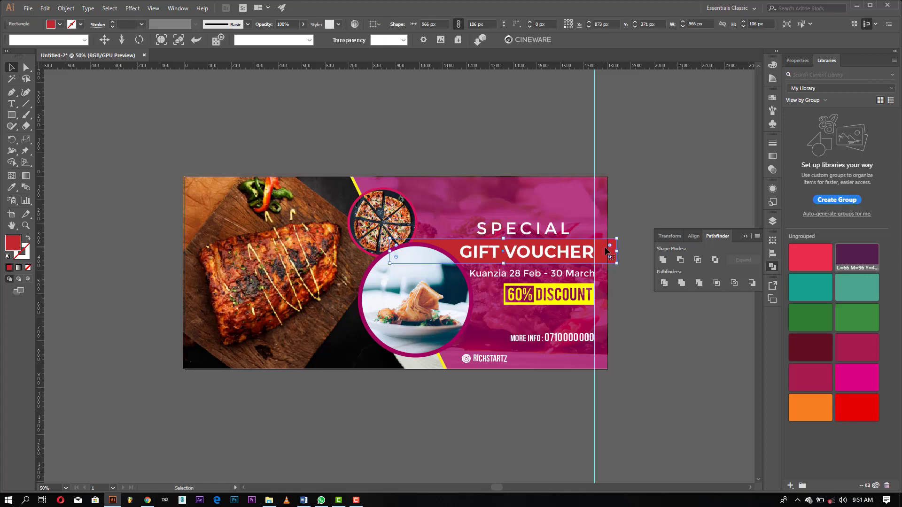
click(852, 262)
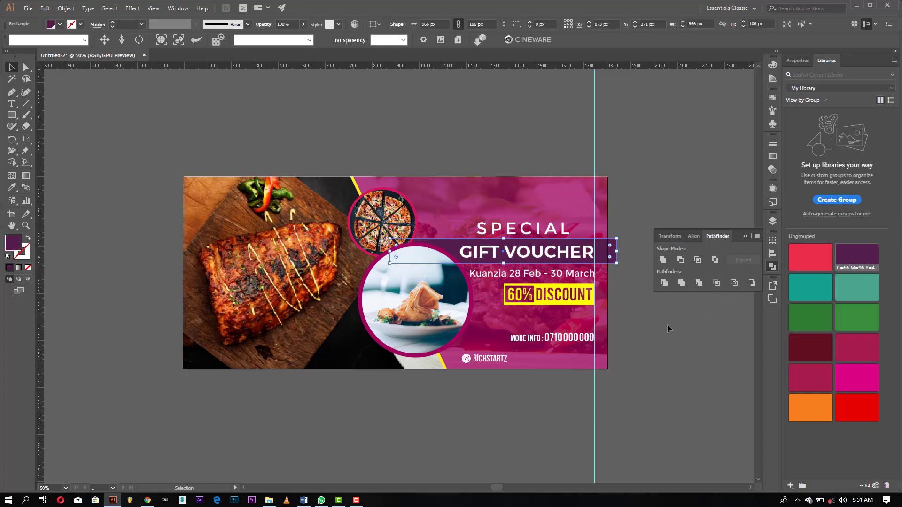
click(667, 324)
Step: Try a teal fill on the magenta overlay rectangle through the Color Picker
click(577, 227)
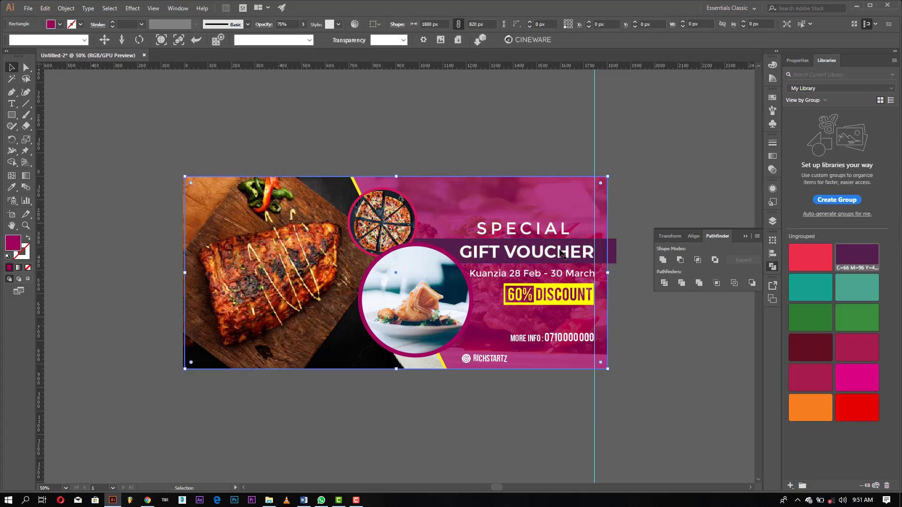
click(801, 291)
double_click(800, 291)
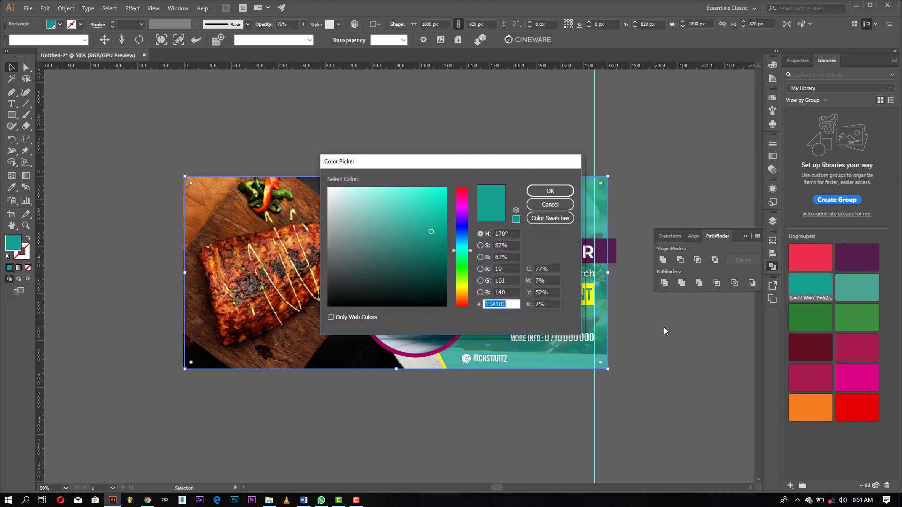
click(550, 204)
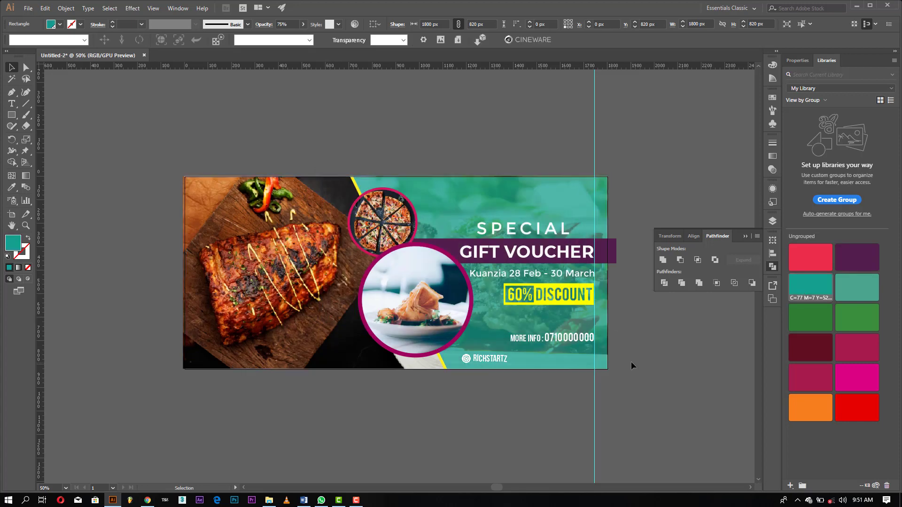
click(630, 361)
Step: Recolour the overlay with the maroon R=97 G=16 B=35 swatch
click(603, 200)
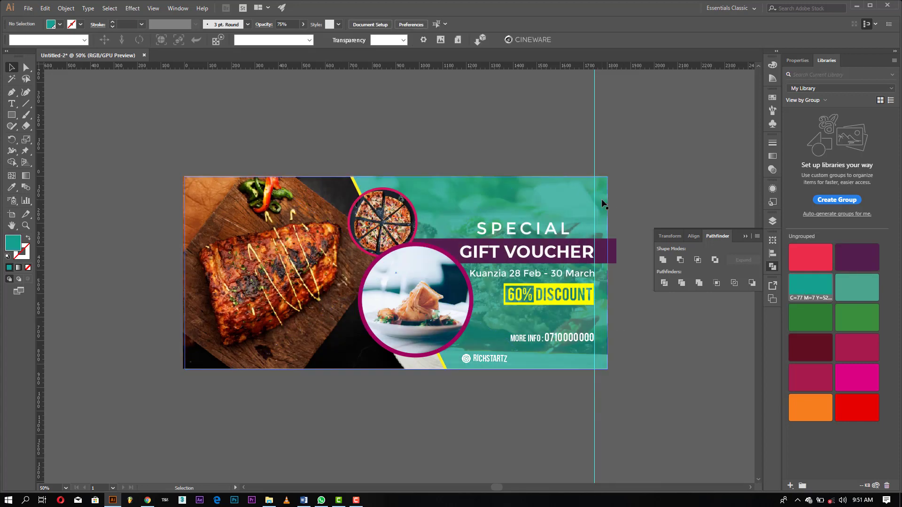
click(814, 342)
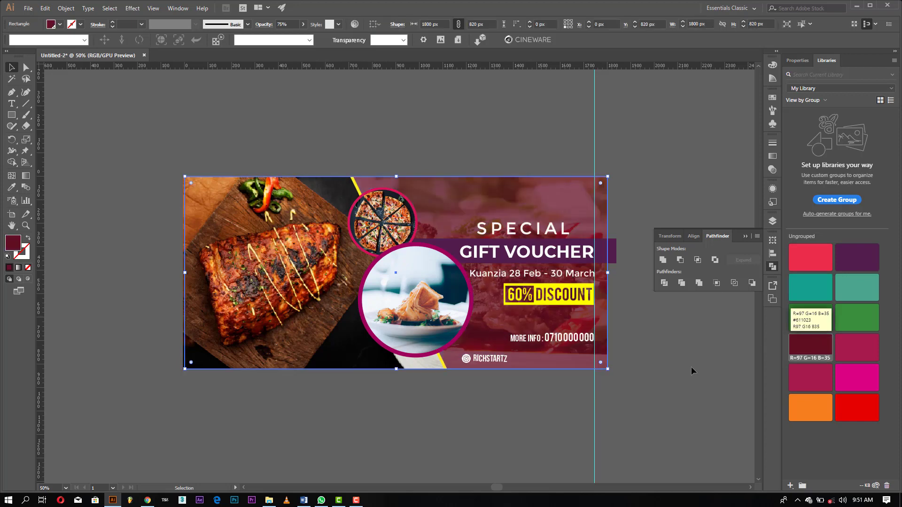
click(658, 373)
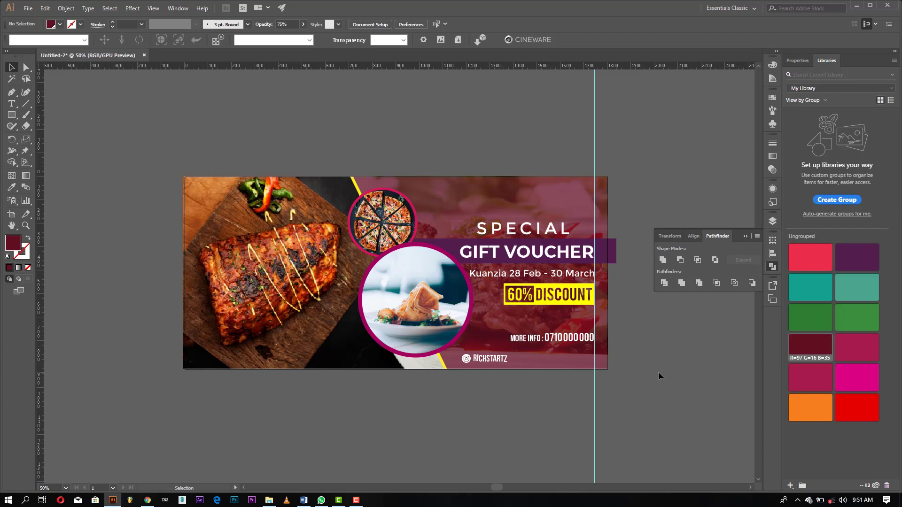
Step: Place the mylogos image from Local Disk (H:) at the voucher's top-left, enlarged toward 144 px
click(29, 9)
click(56, 161)
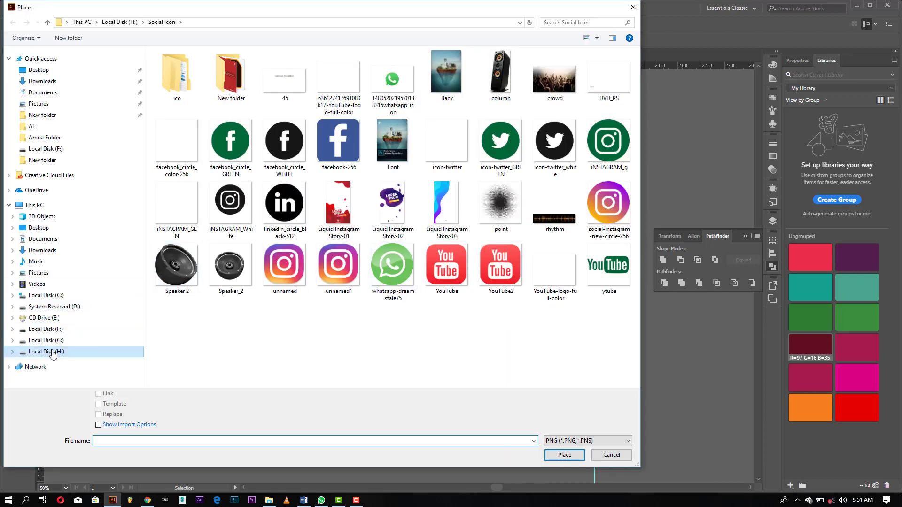
click(46, 351)
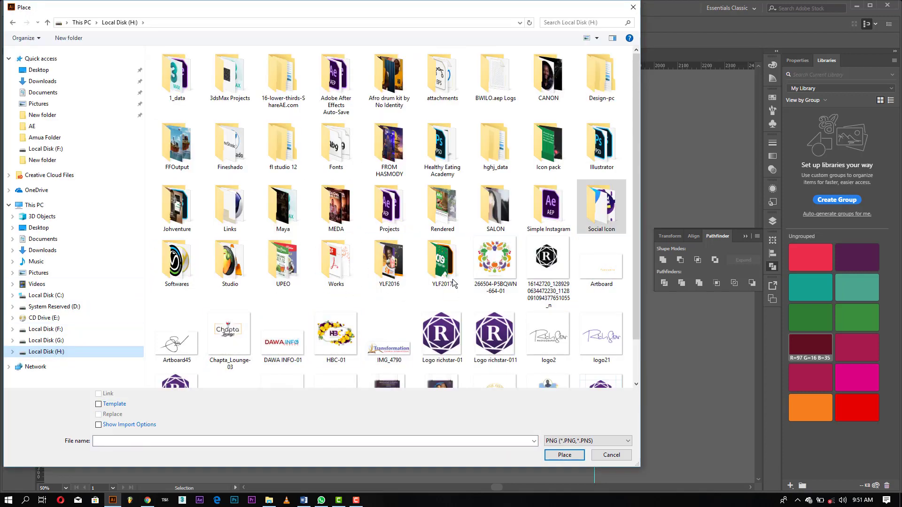
scroll(376, 326, down, 1)
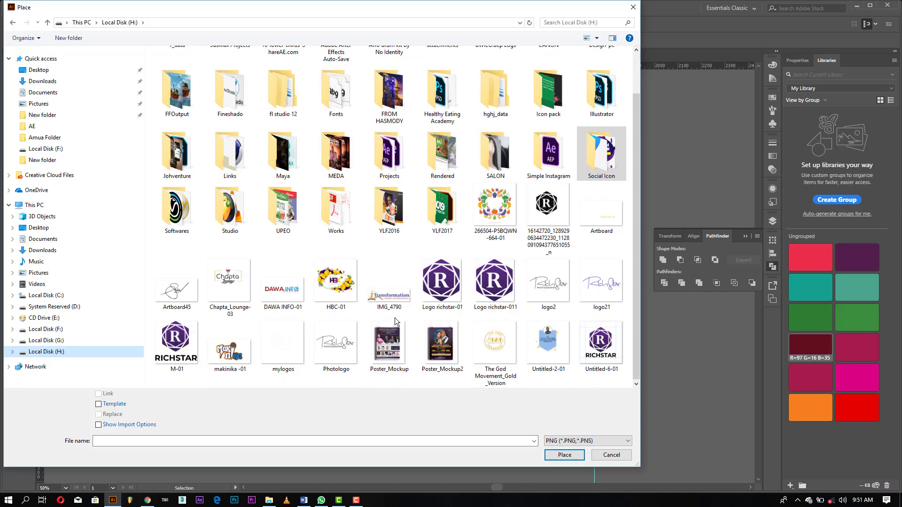
double_click(277, 333)
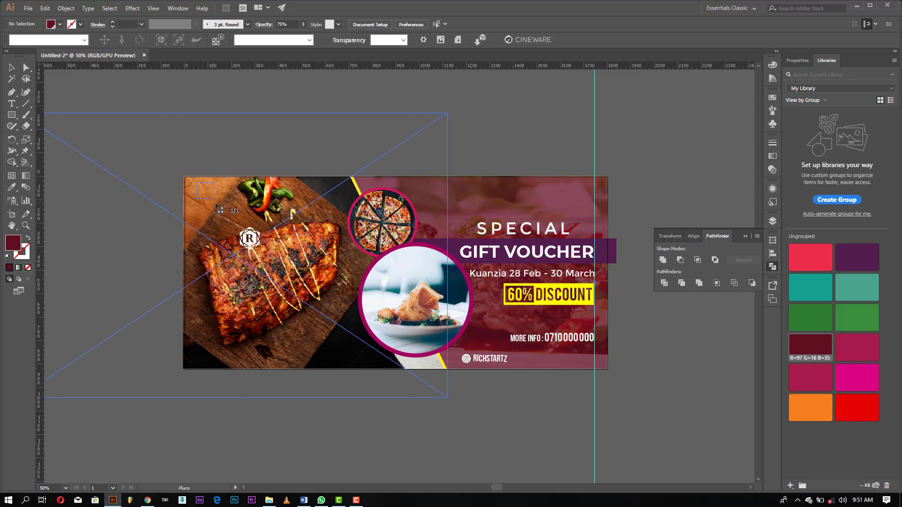
drag(215, 204, 216, 203)
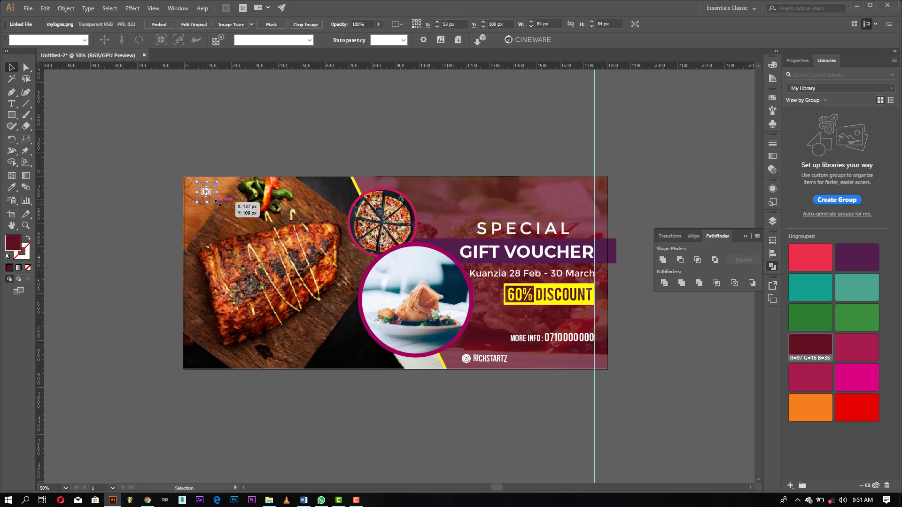
drag(217, 203, 224, 209)
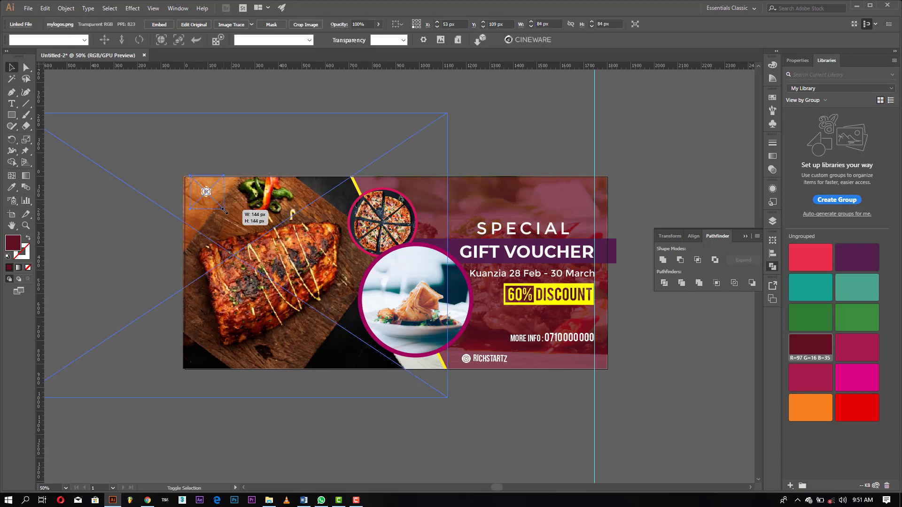